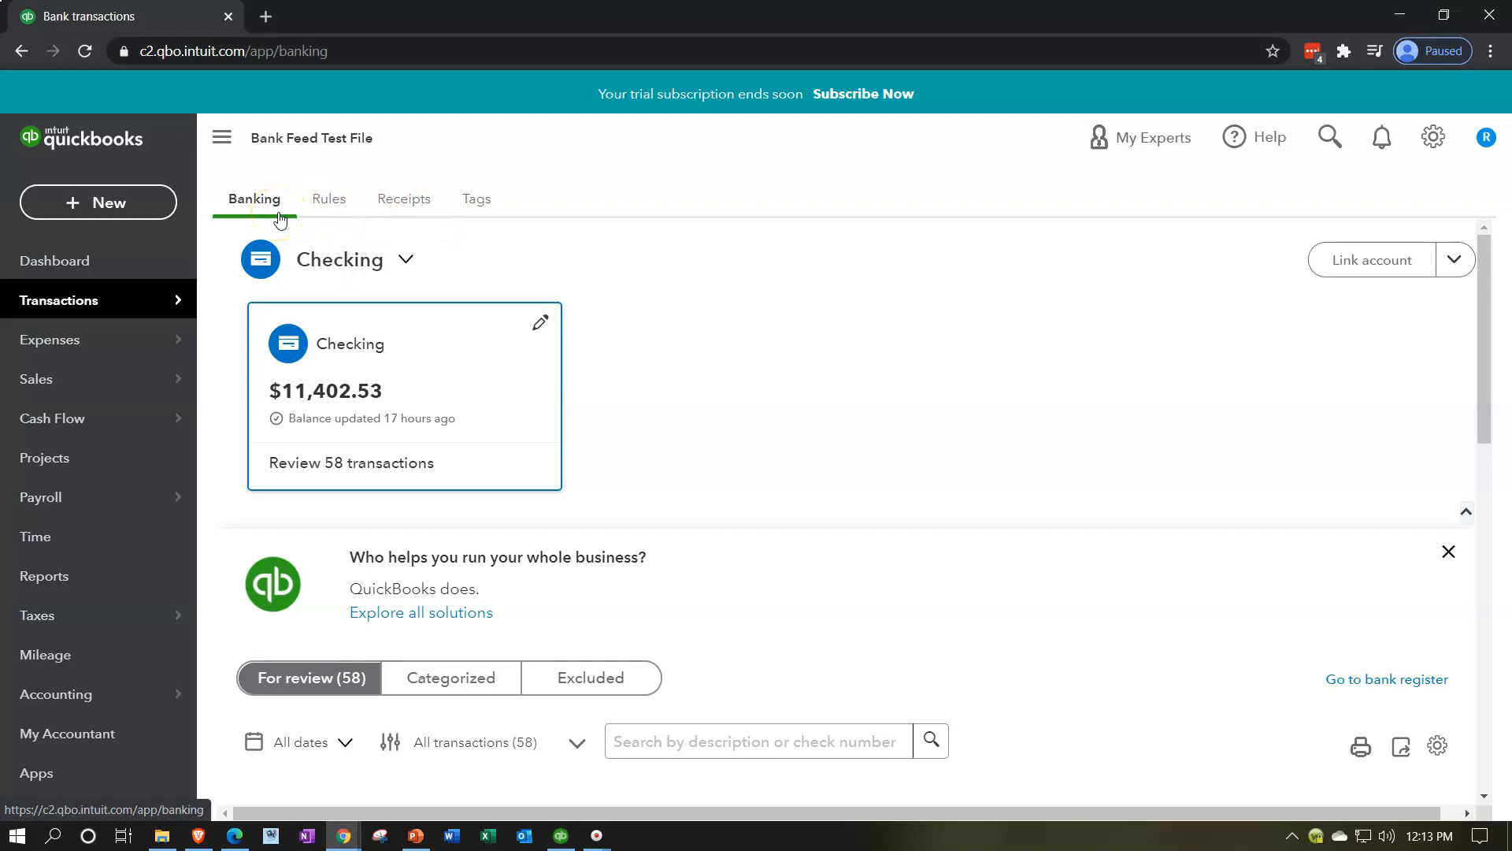
Collapse the navigation sidebar to give the bank transactions awaiting review more room
{"action": "left_click", "coordinate": [221, 137]}
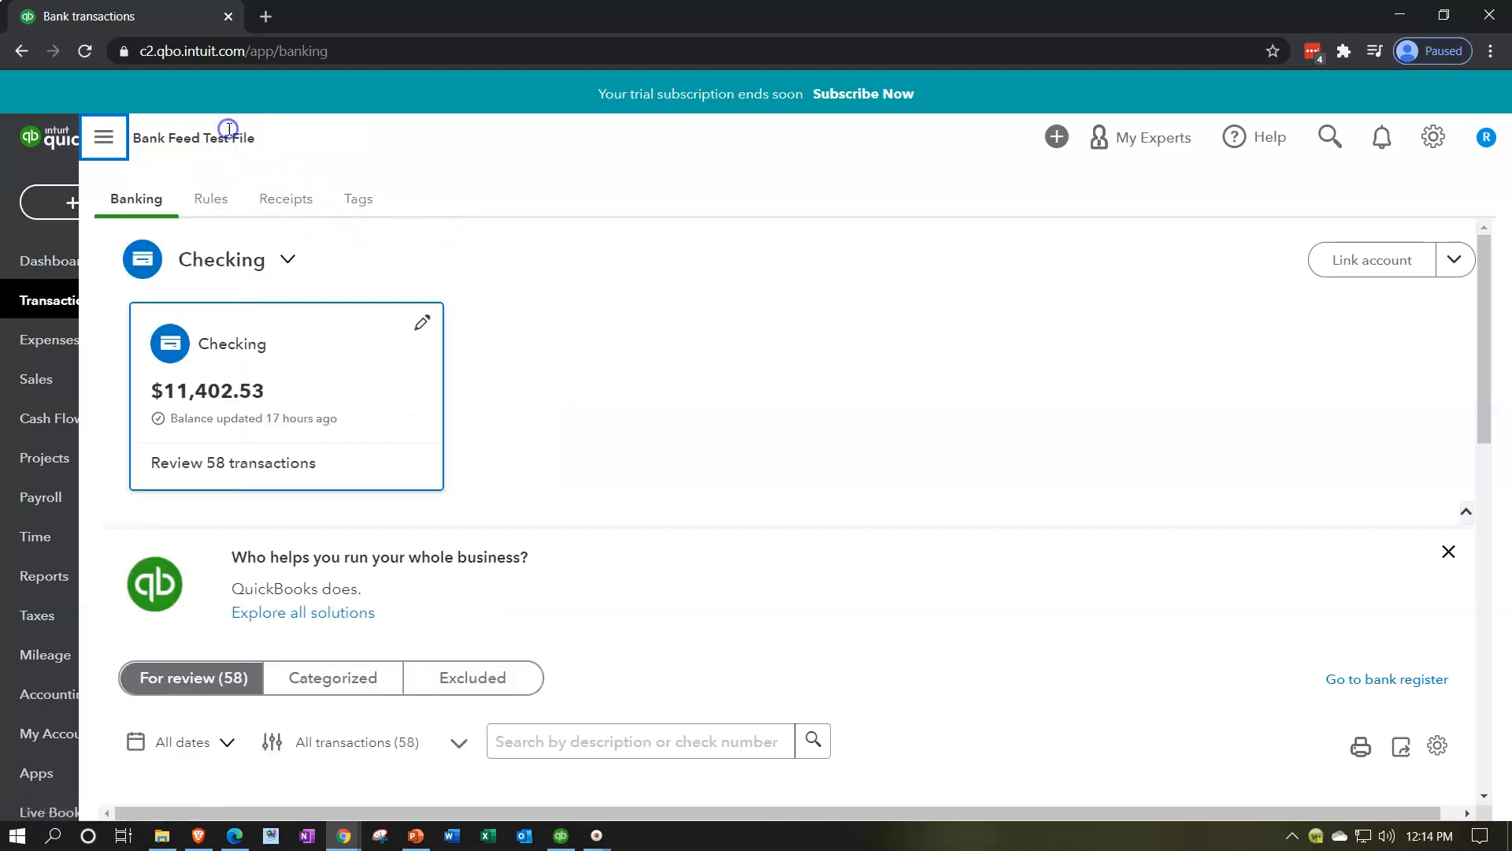
{"action": "scroll", "coordinate": [579, 362], "scroll_direction": "down", "scroll_amount": 4}
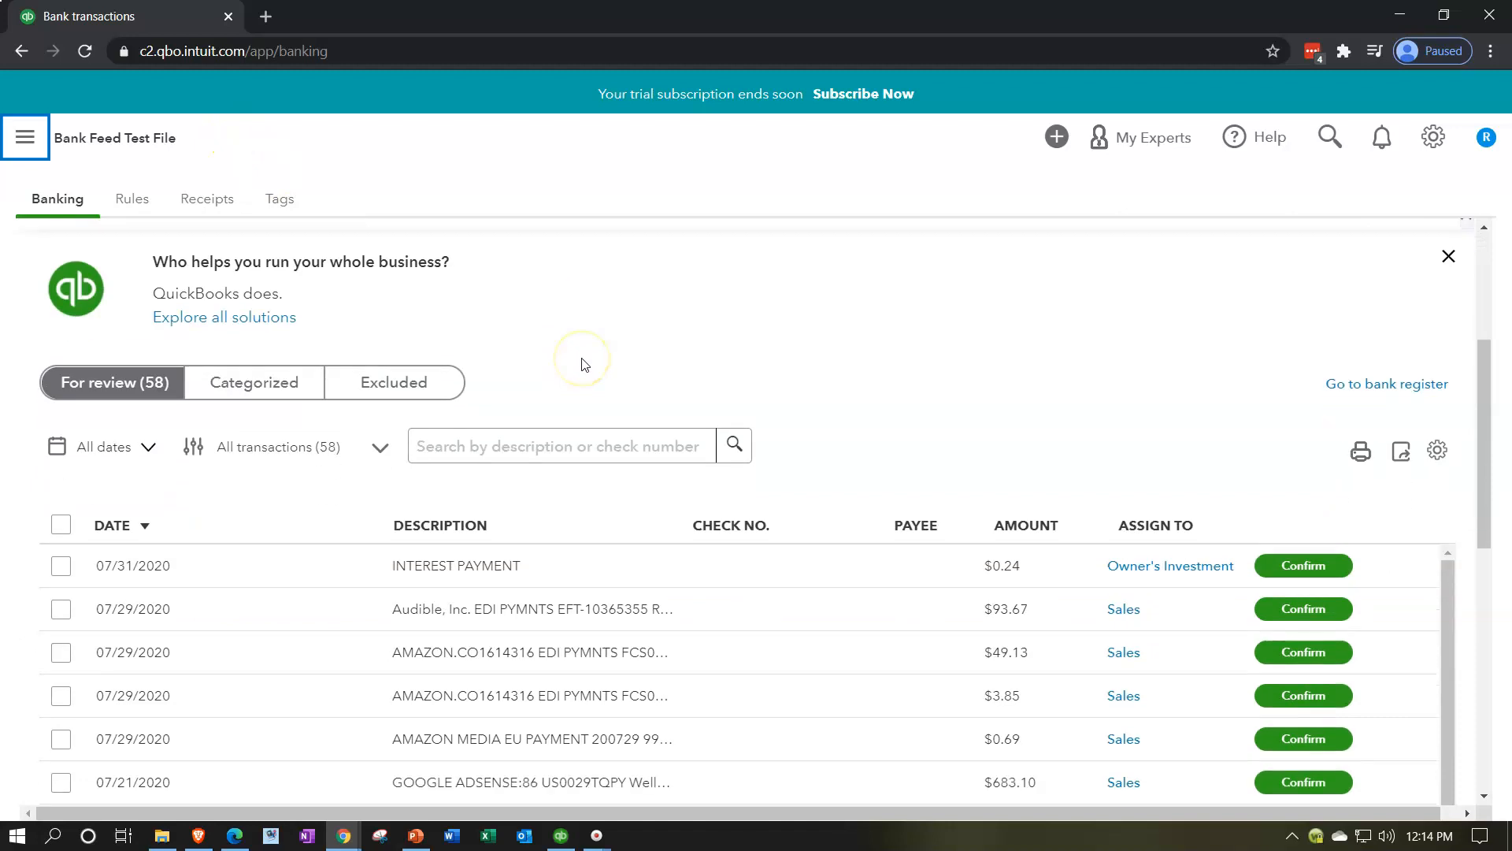
{"action": "scroll", "coordinate": [585, 364], "scroll_direction": "down", "scroll_amount": 1}
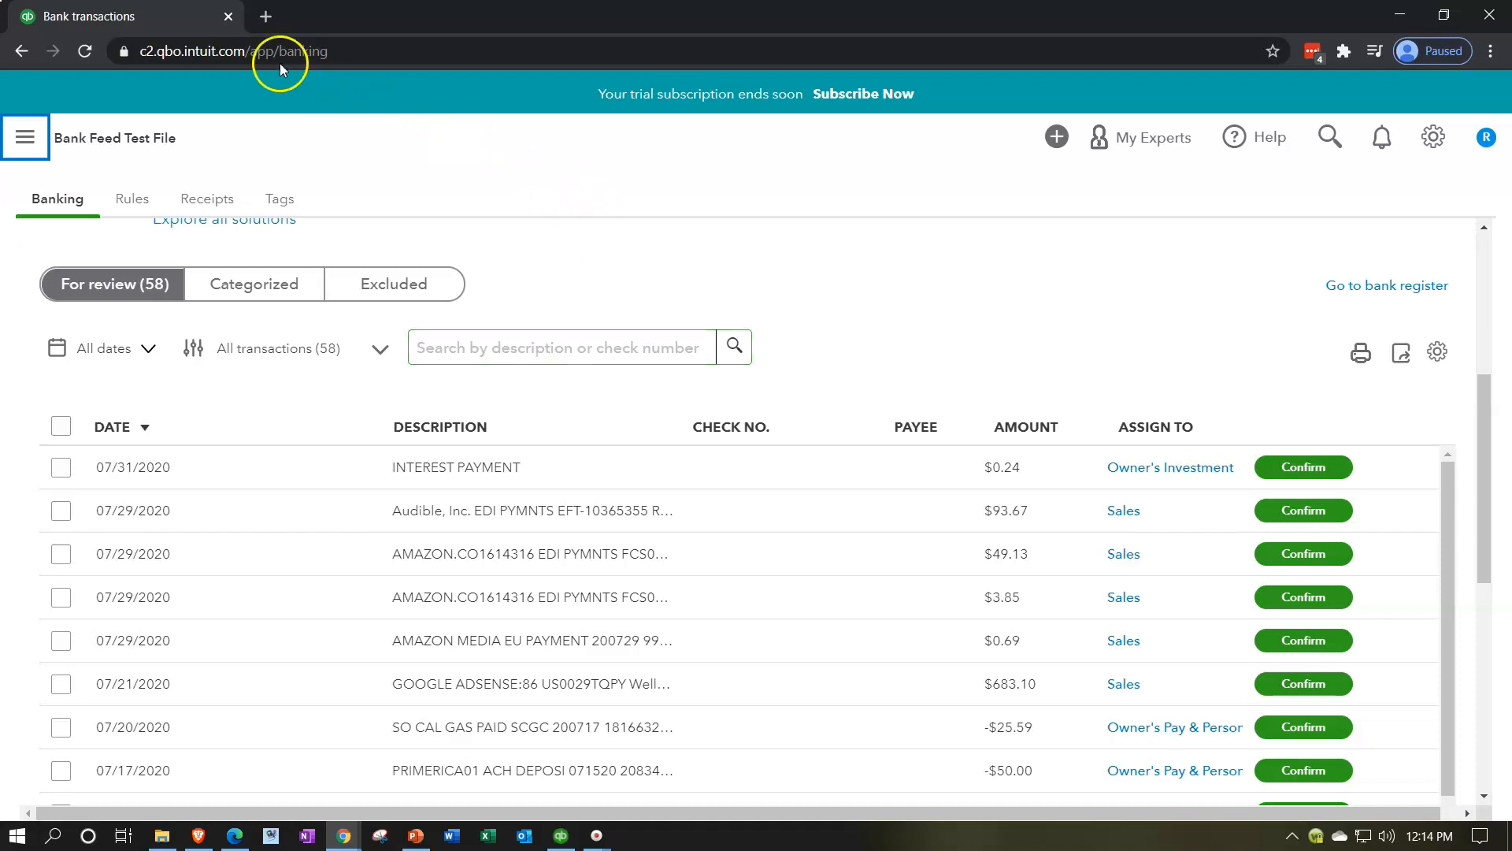
Duplicate the bank transactions browser tab twice so three copies of the company file are open
{"action": "right_click", "coordinate": [171, 25]}
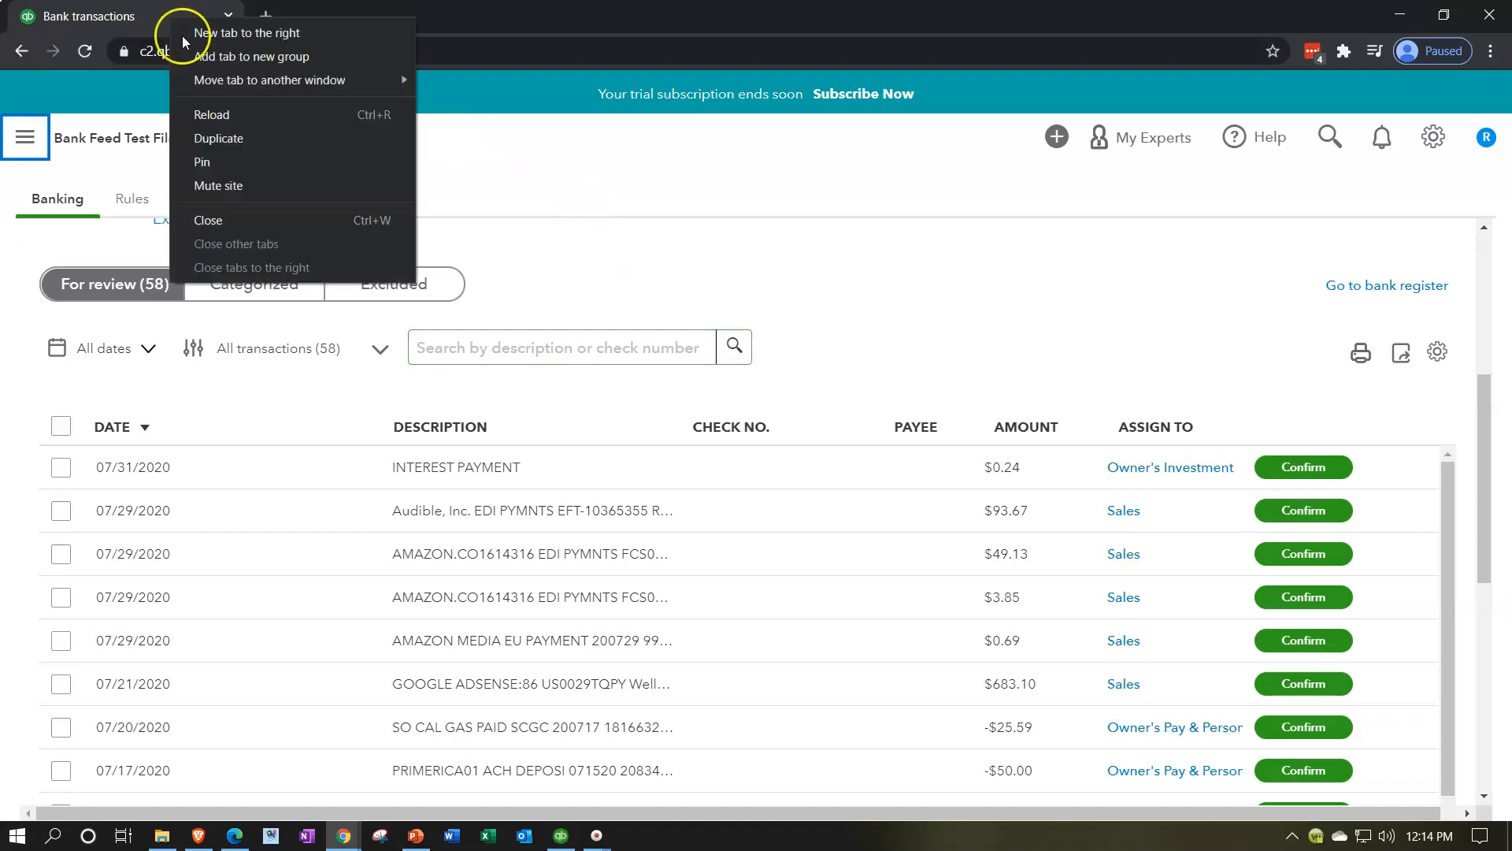
{"action": "left_click", "coordinate": [211, 139]}
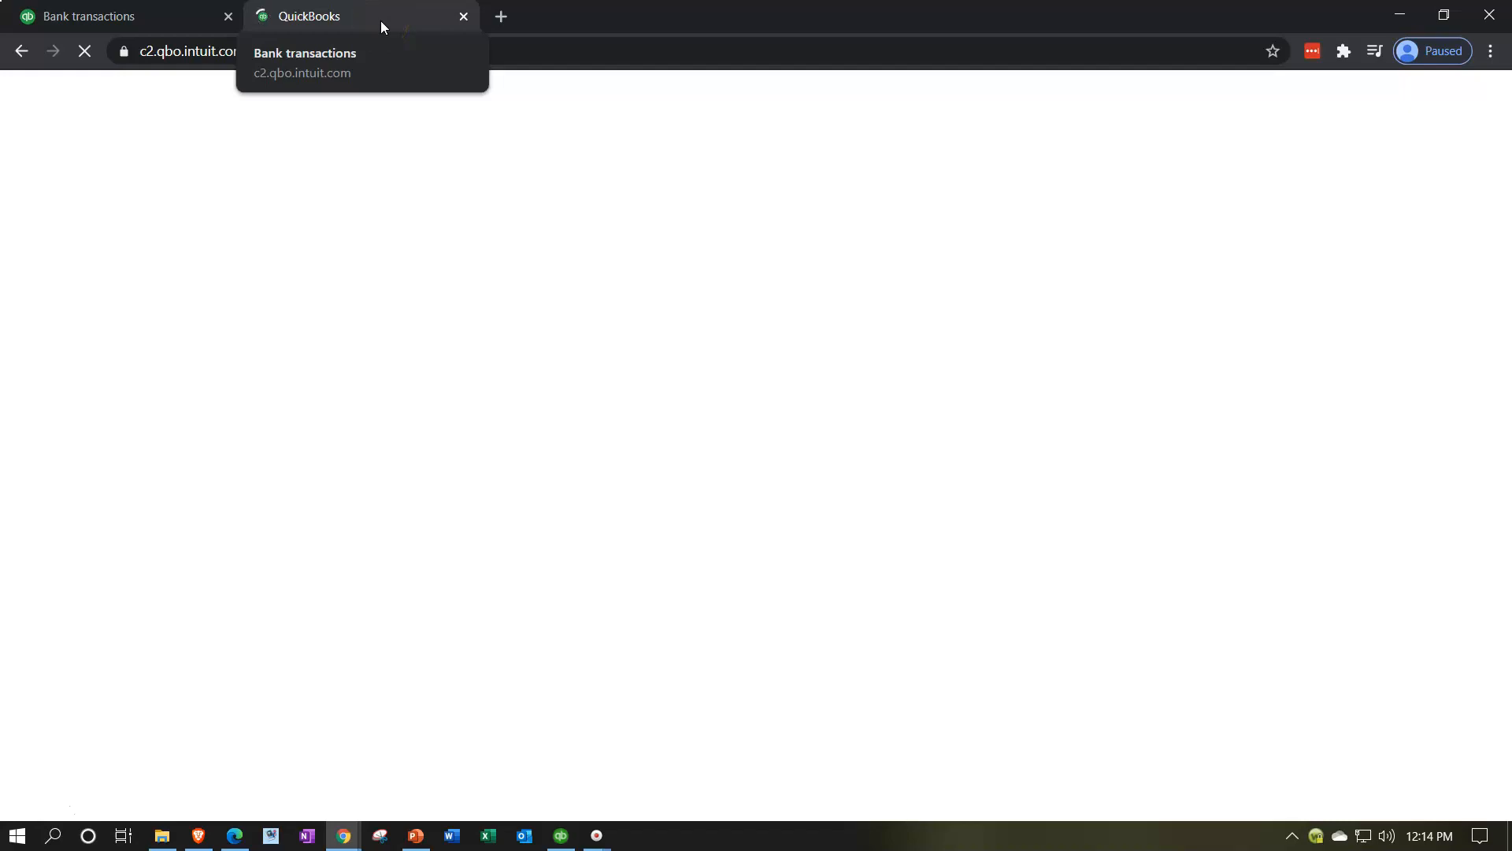
{"action": "right_click", "coordinate": [381, 21]}
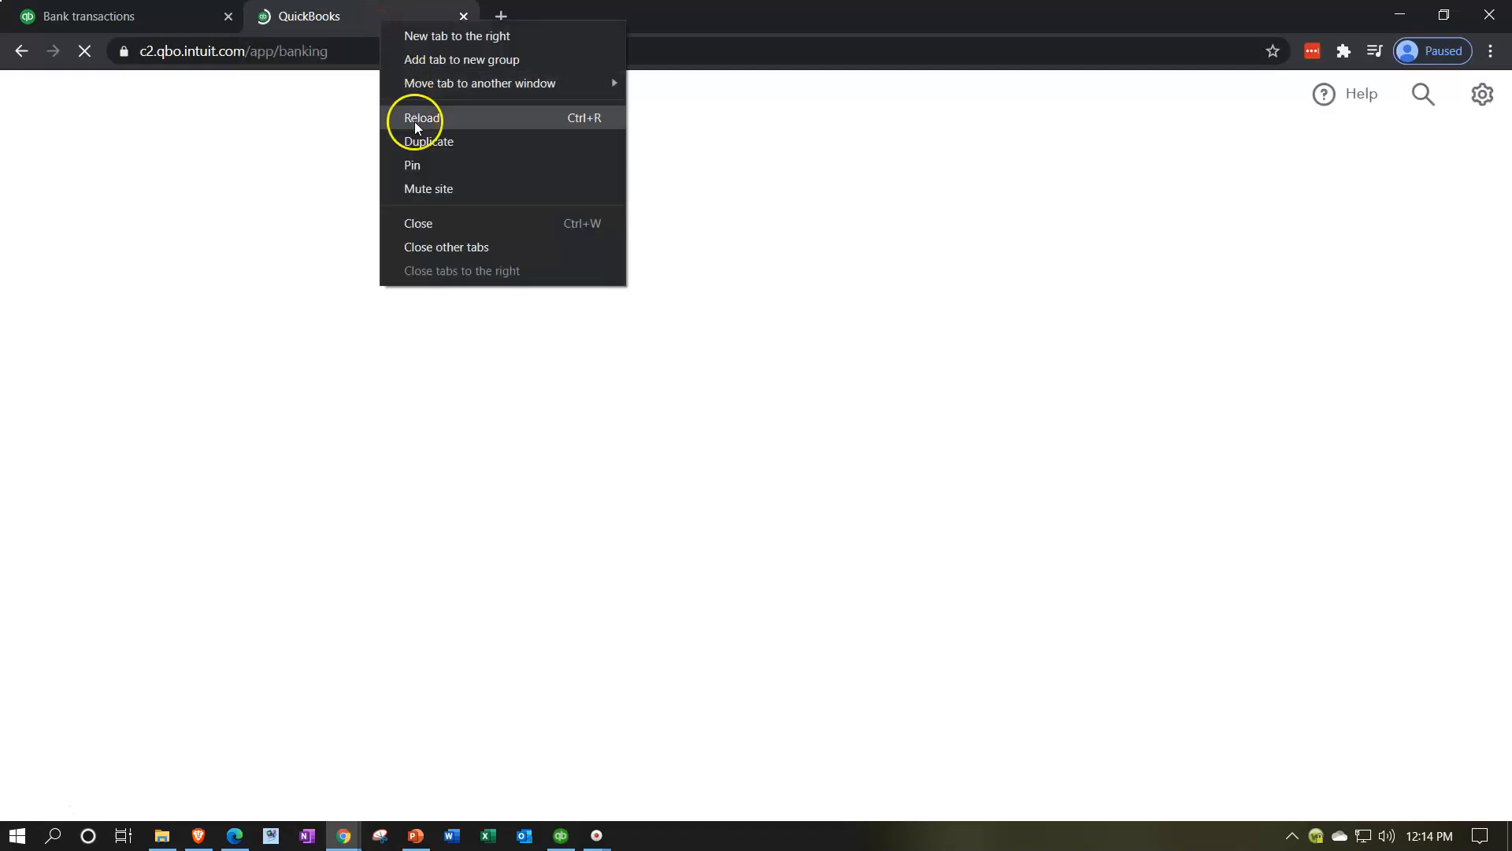
{"action": "left_click", "coordinate": [419, 142]}
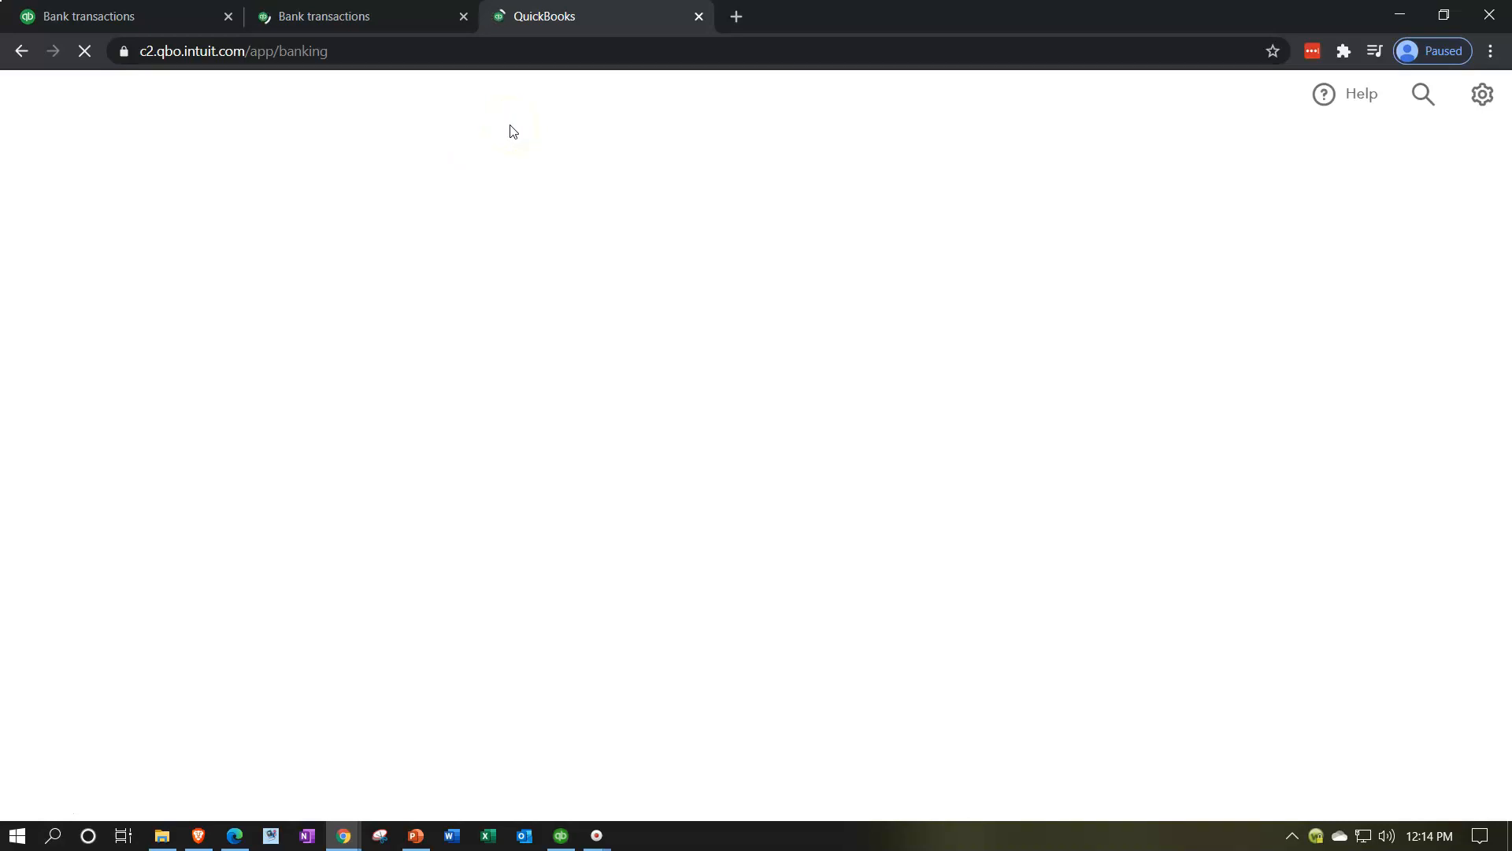
Open the Profit and Loss report in the newest browser tab and run it for 01/01/2020 to 12/31/2020
{"action": "left_click", "coordinate": [104, 559]}
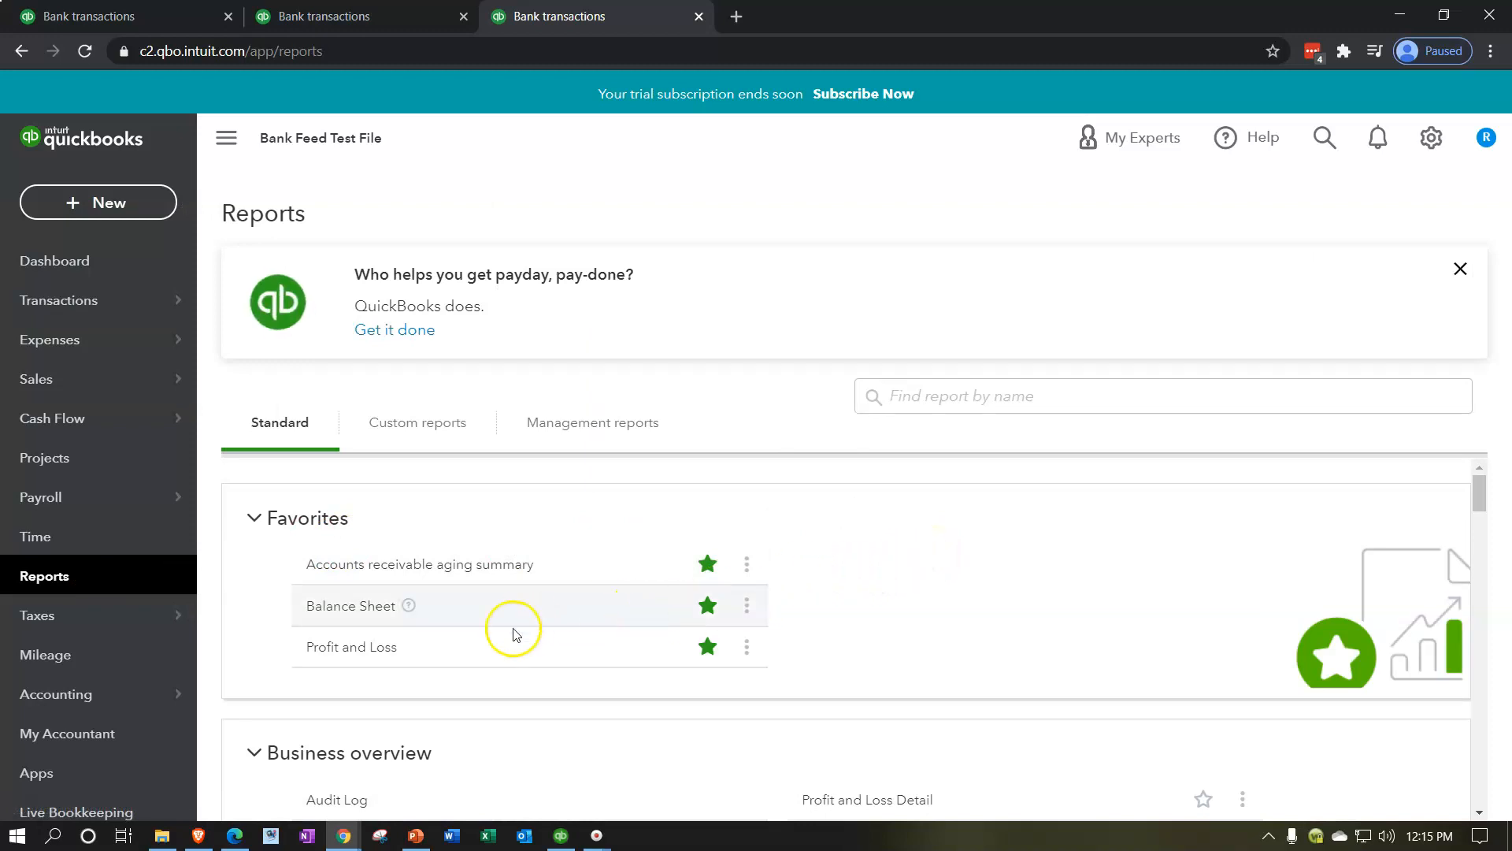
{"action": "left_click", "coordinate": [380, 657]}
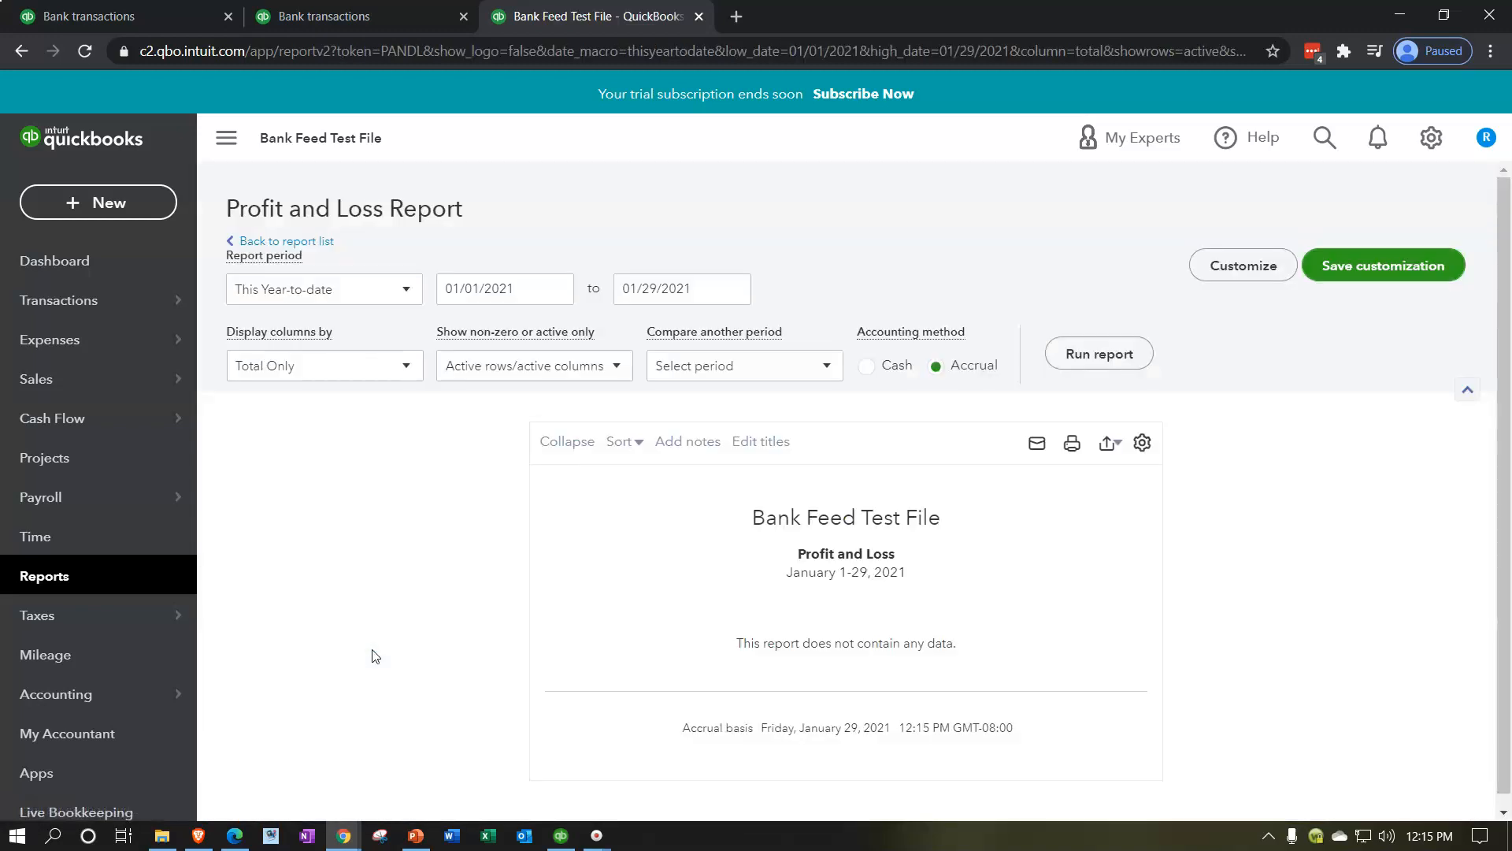
{"action": "left_click_drag", "start_coordinate": [523, 290], "coordinate": [418, 291]}
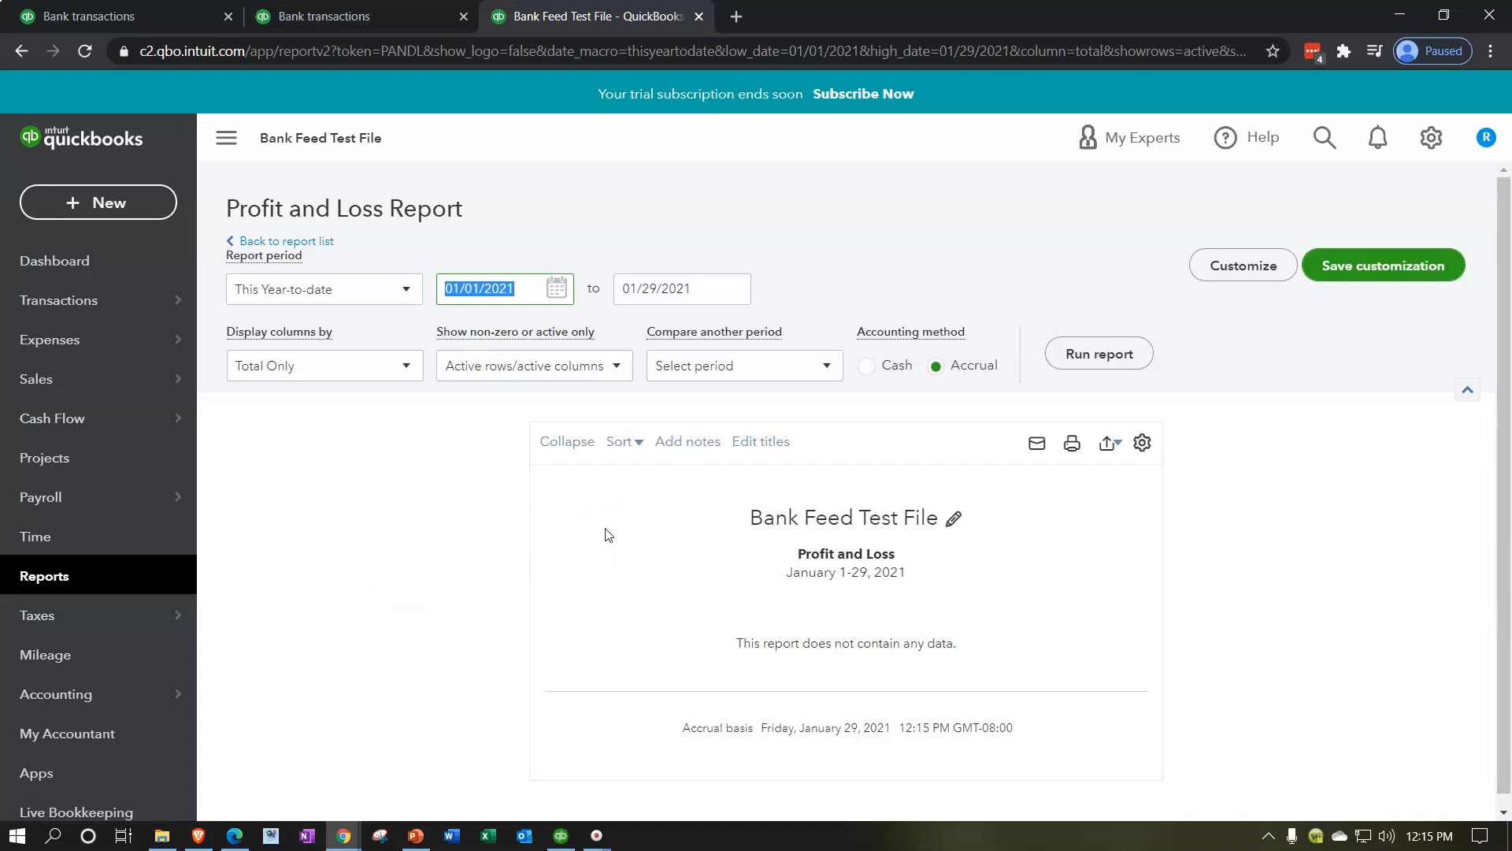
{"action": "type", "text": "01/01/2020"}
{"action": "key", "text": "Tab"}
{"action": "type", "text": "12/31/2020"}
{"action": "left_click", "coordinate": [1090, 355]}
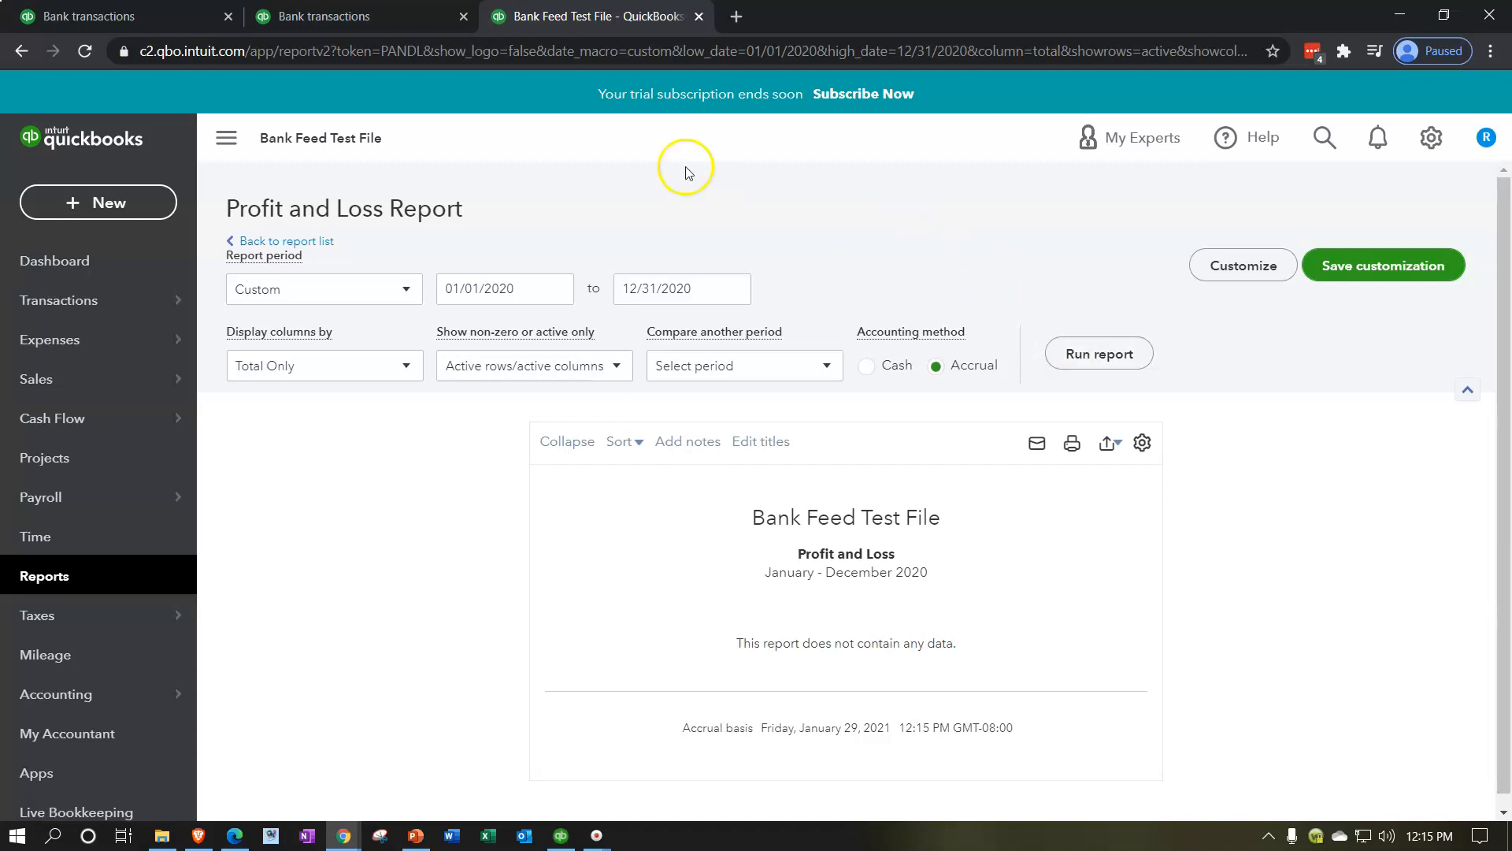
Open the Balance Sheet report in the second browser tab and run it for 01/01/2020 to 12/31/2020
{"action": "left_click", "coordinate": [397, 23]}
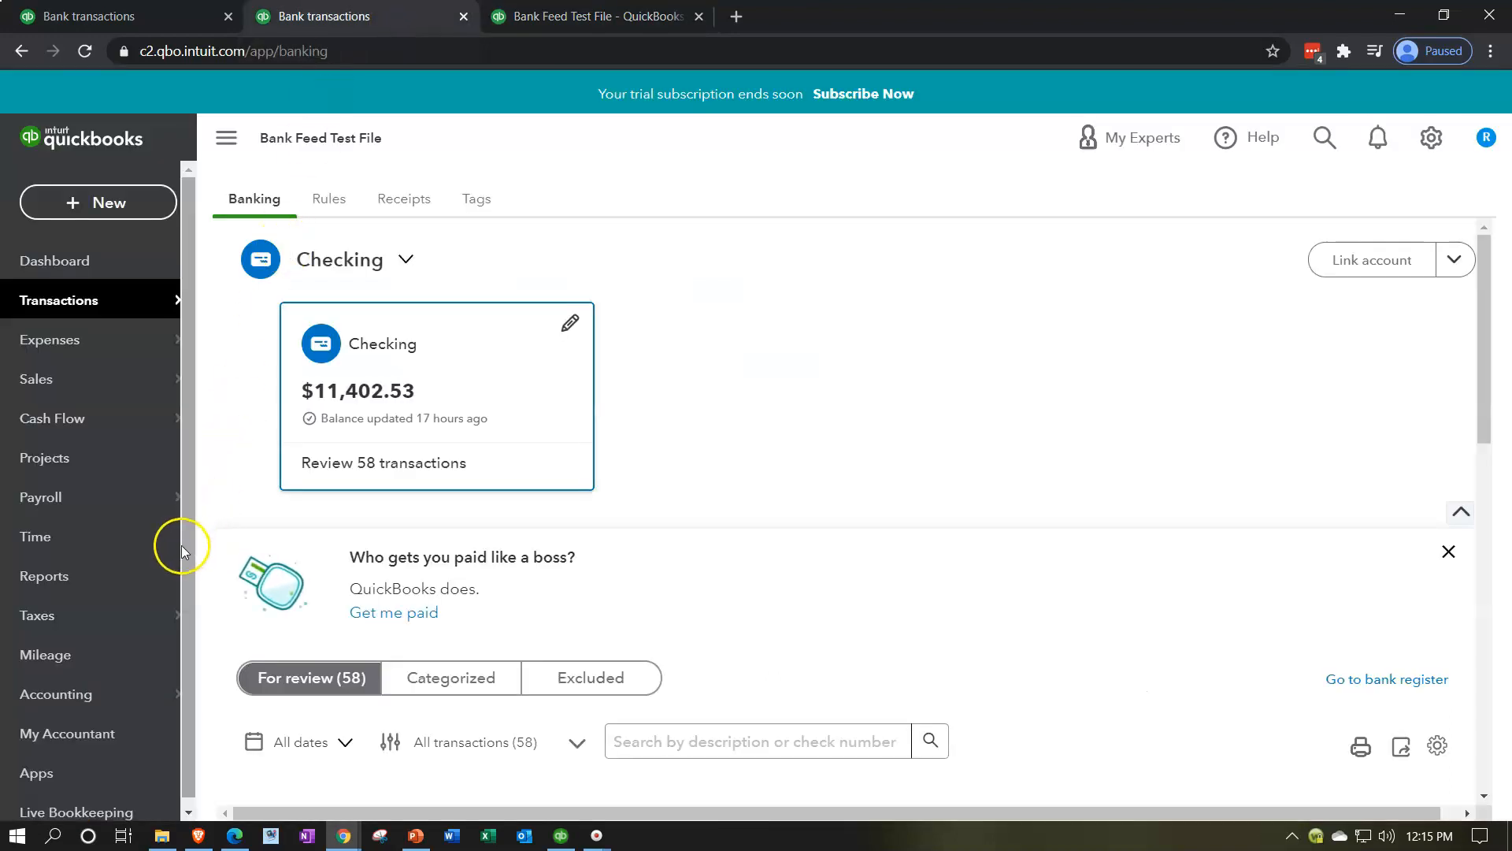
{"action": "left_click", "coordinate": [128, 587]}
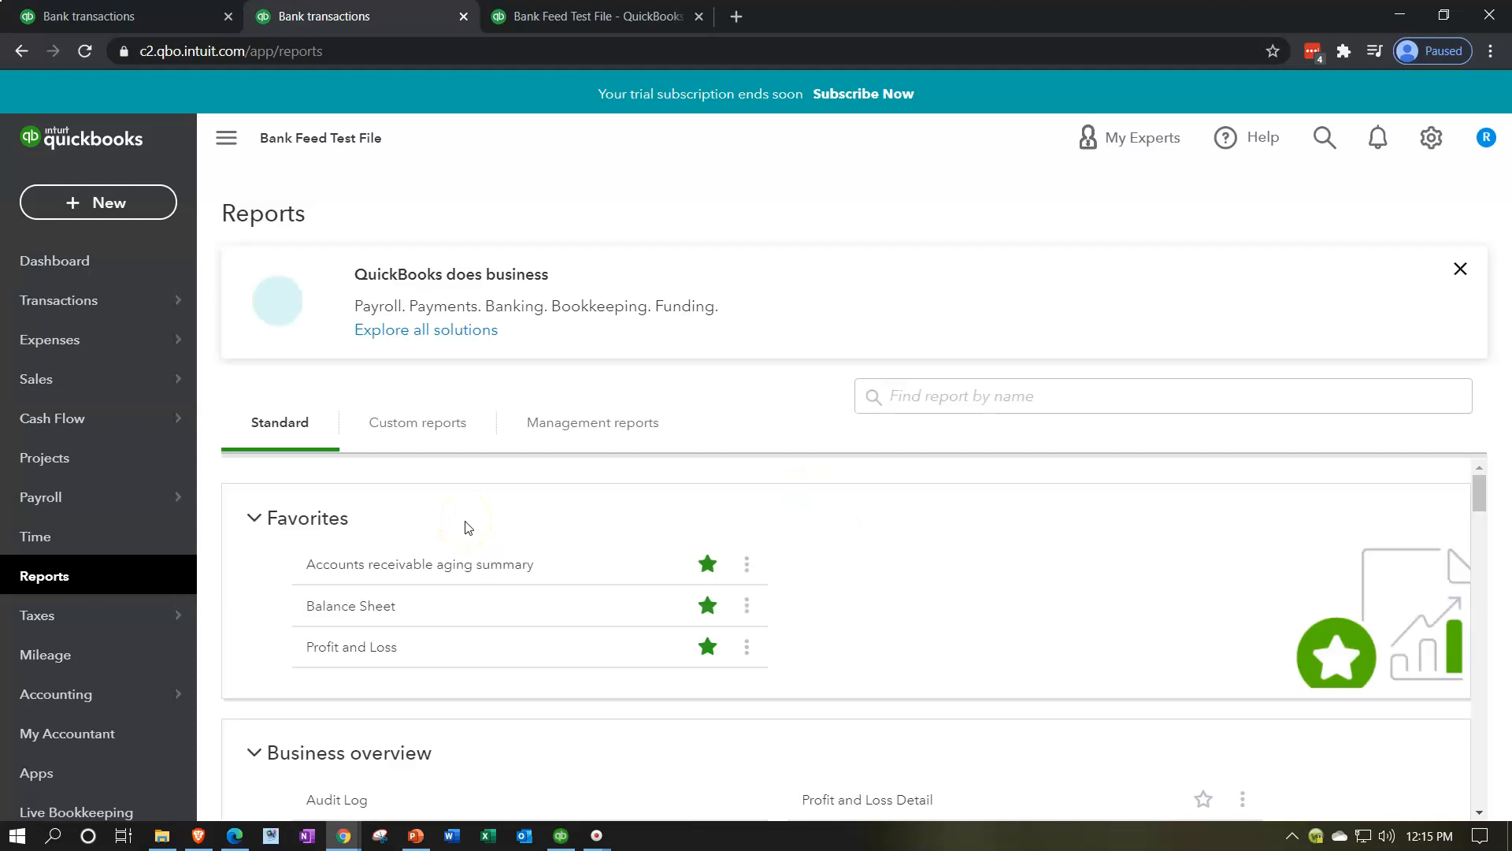
{"action": "left_click", "coordinate": [340, 613]}
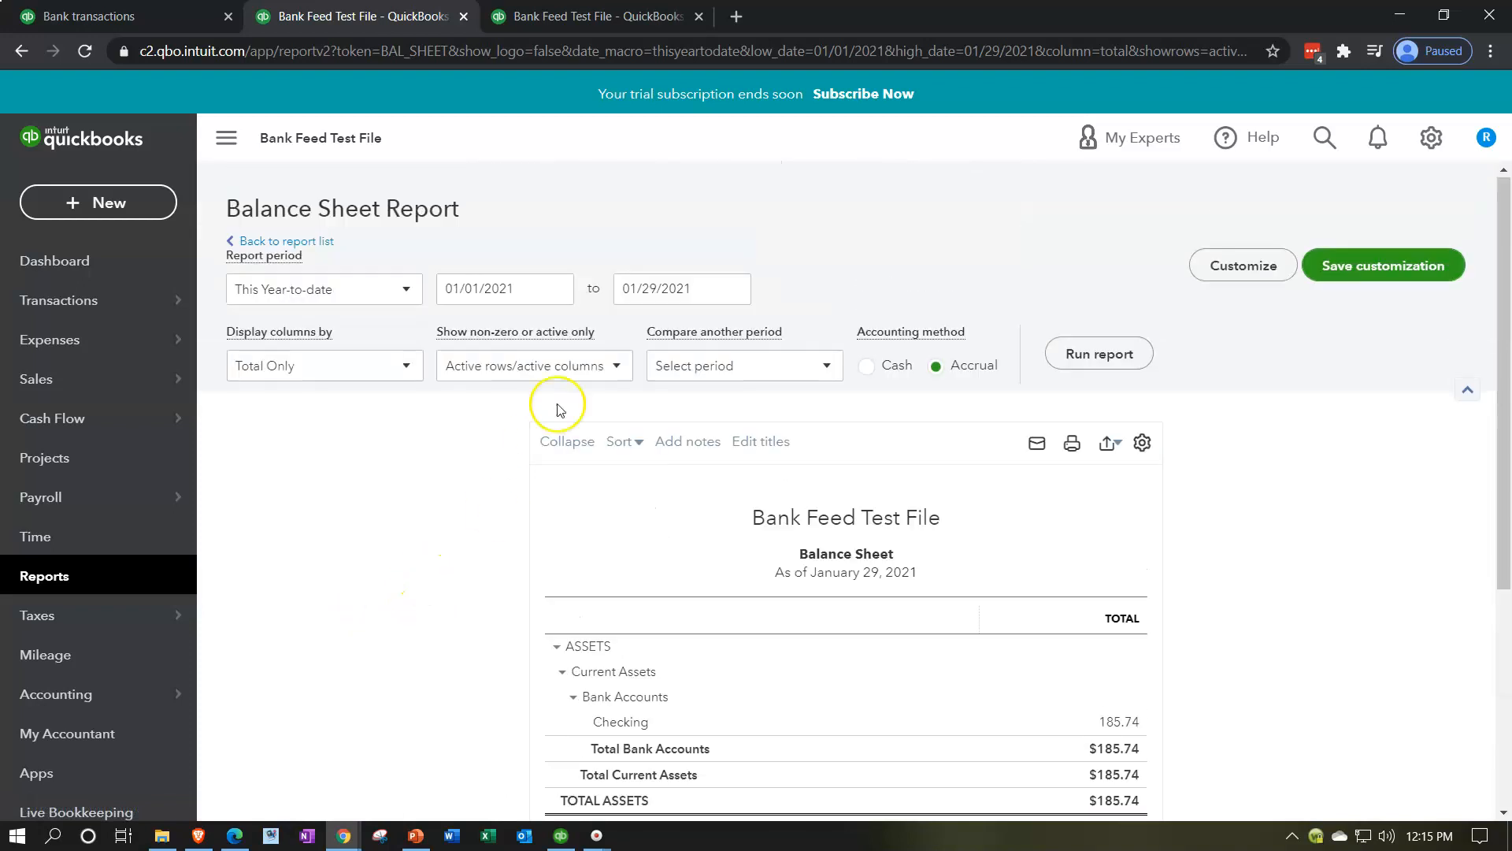
{"action": "left_click", "coordinate": [523, 289]}
{"action": "type", "text": "01/01/2020"}
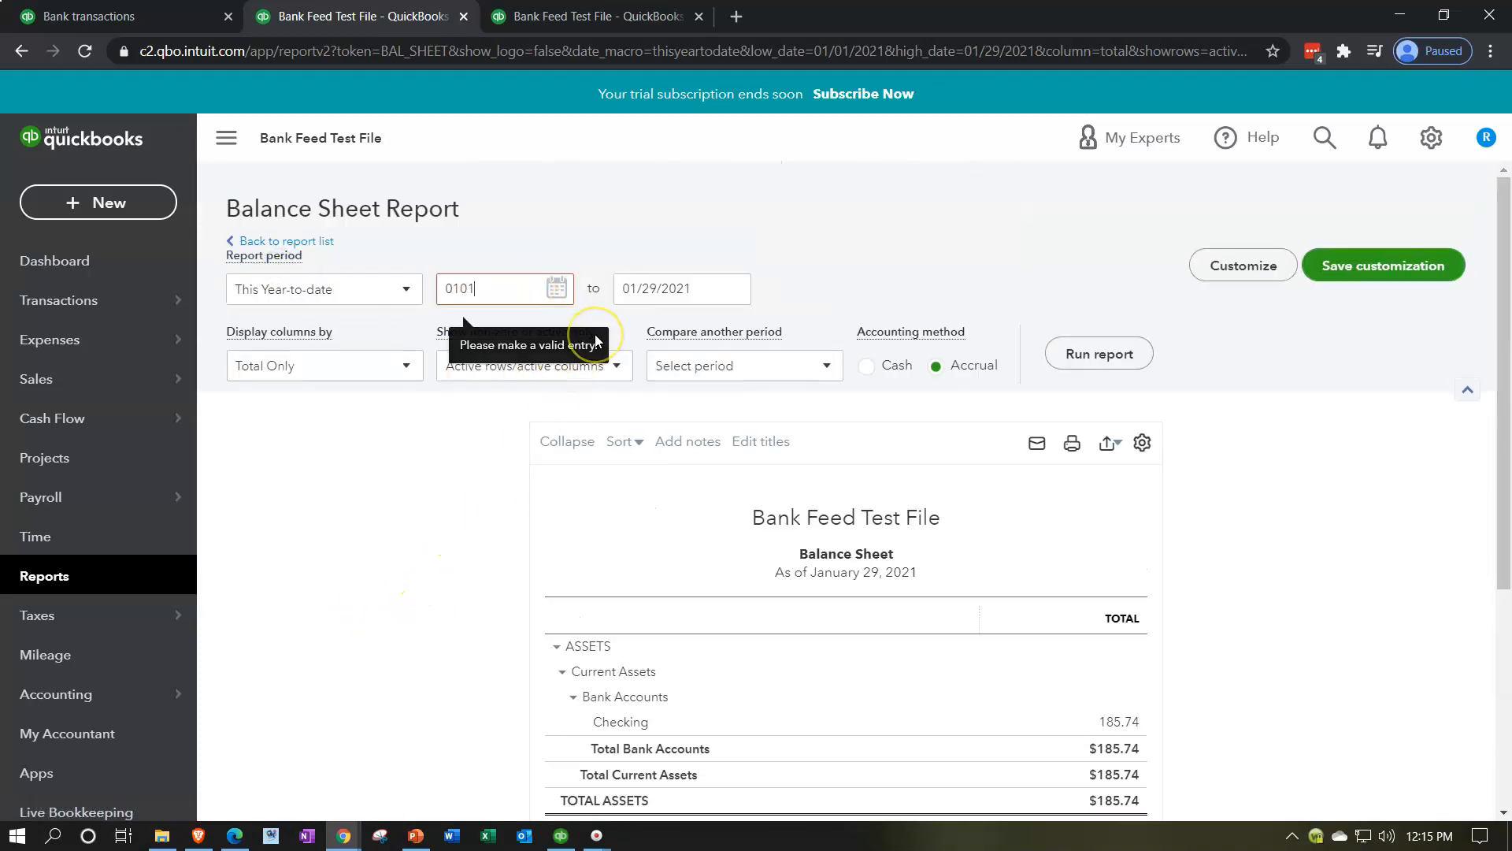
{"action": "key", "text": "Tab"}
{"action": "type", "text": "12/31/2020"}
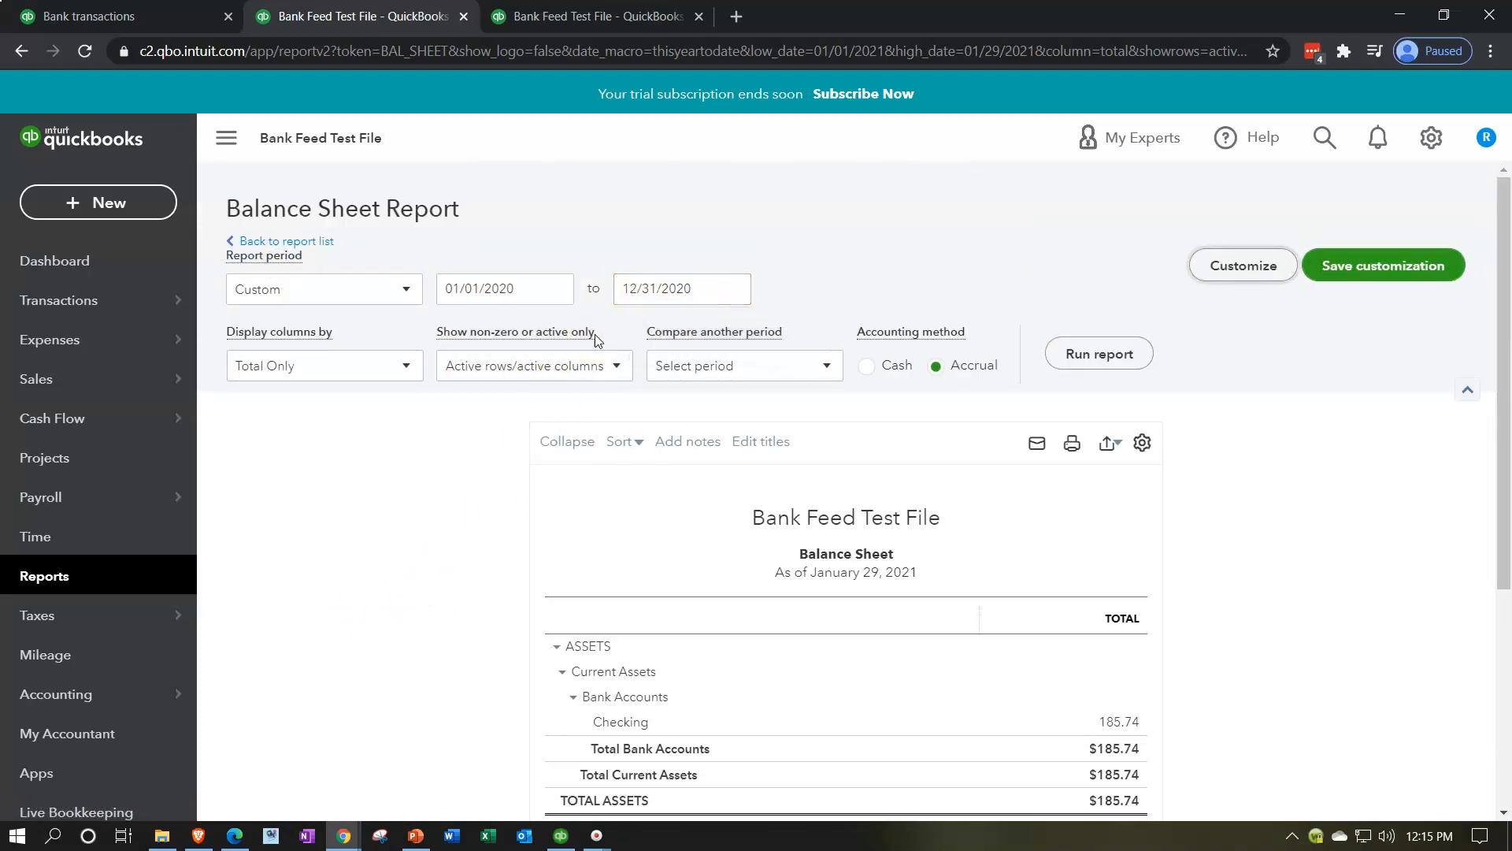
{"action": "left_click", "coordinate": [1101, 356]}
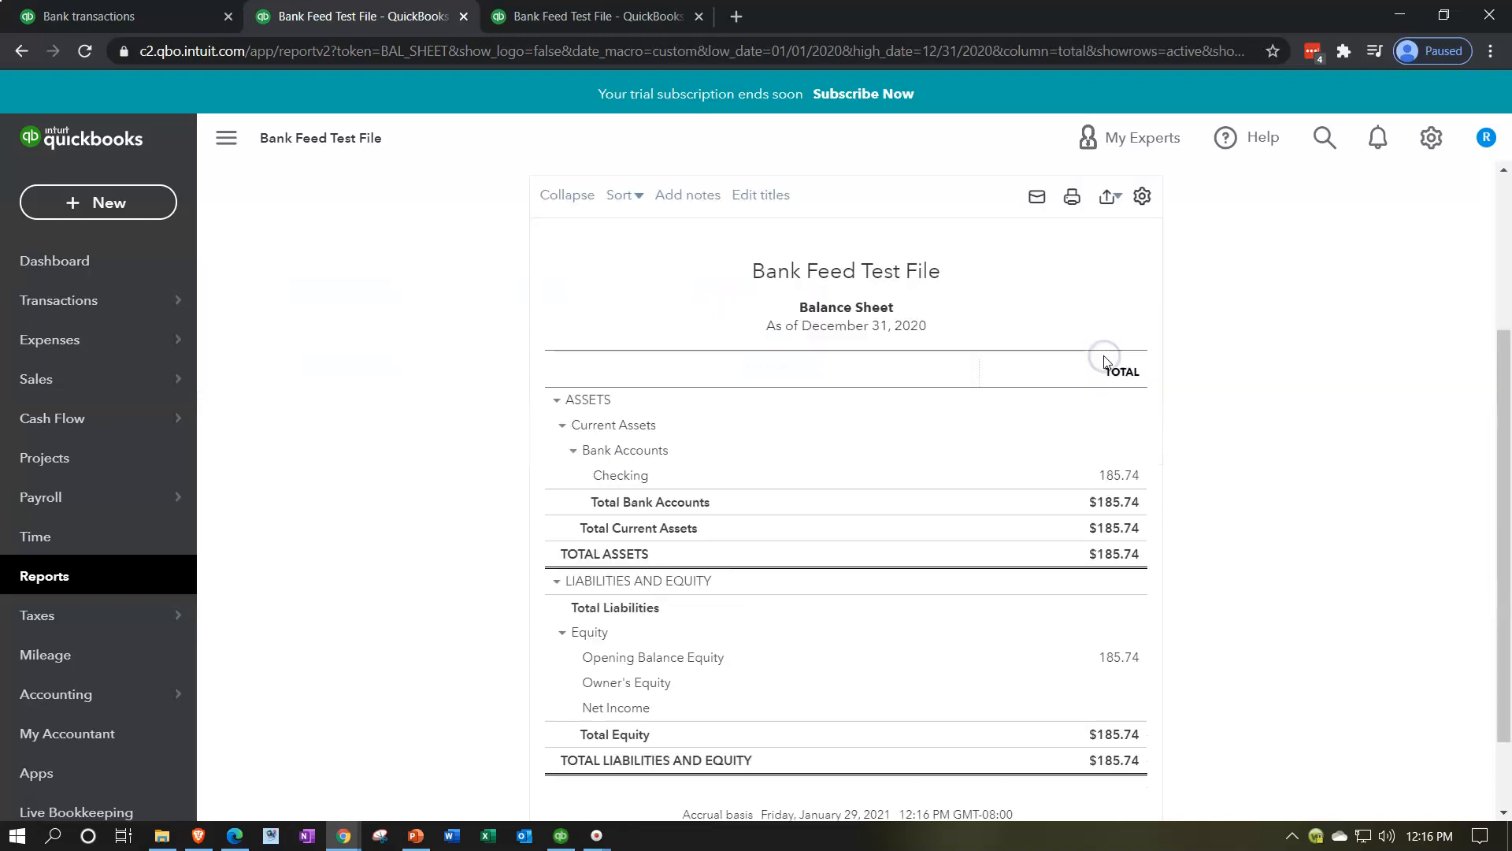
With the navigation sidebar collapsed, view the transactions behind the Balance Sheet's Checking amount and return to the report
{"action": "left_click", "coordinate": [228, 146]}
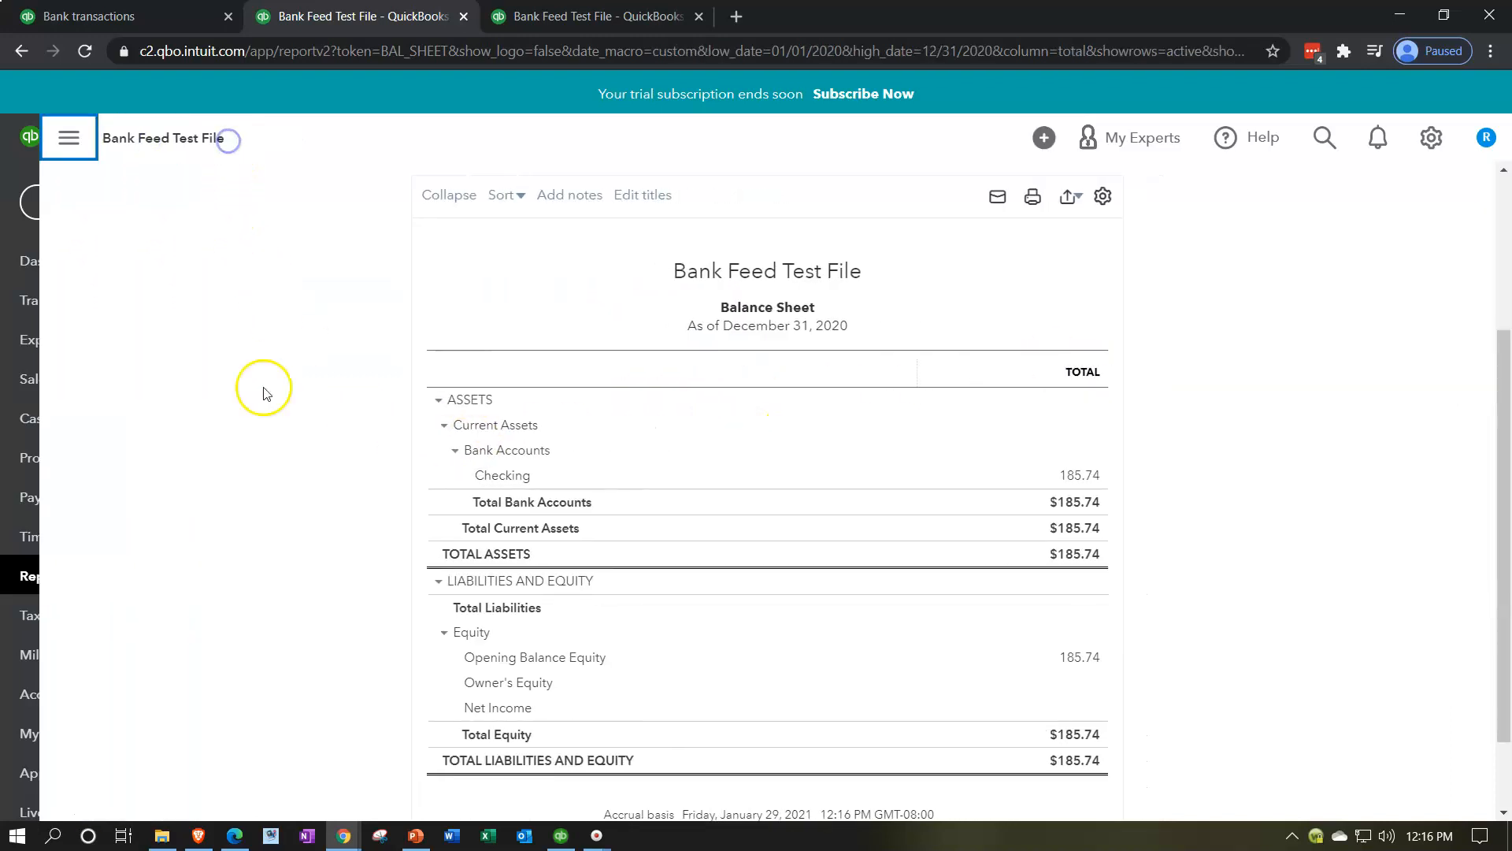
{"action": "left_click", "coordinate": [1058, 477]}
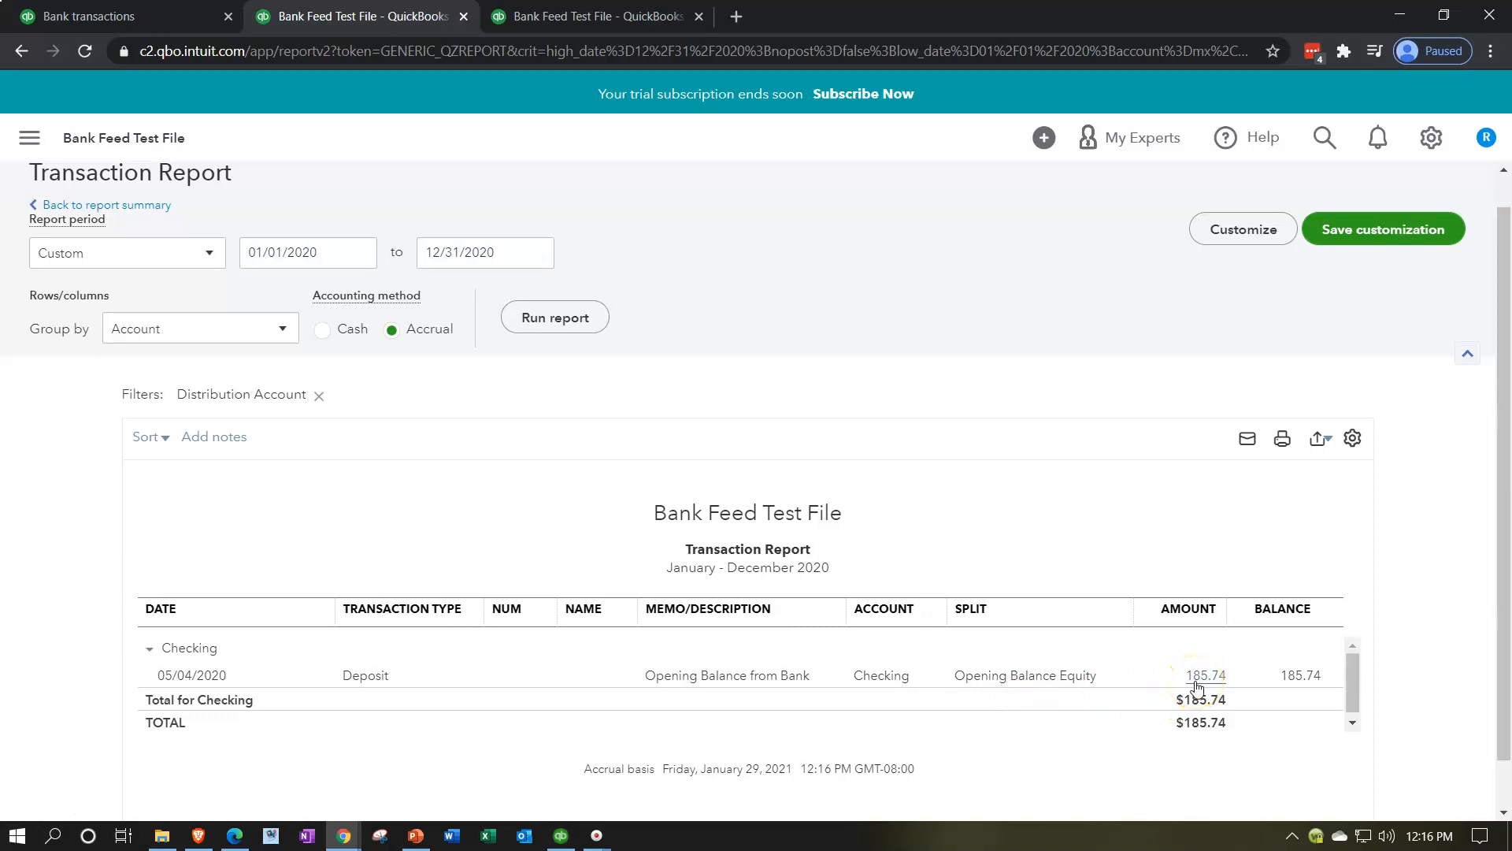
{"action": "scroll", "coordinate": [24, 625], "scroll_direction": "up", "scroll_amount": 1}
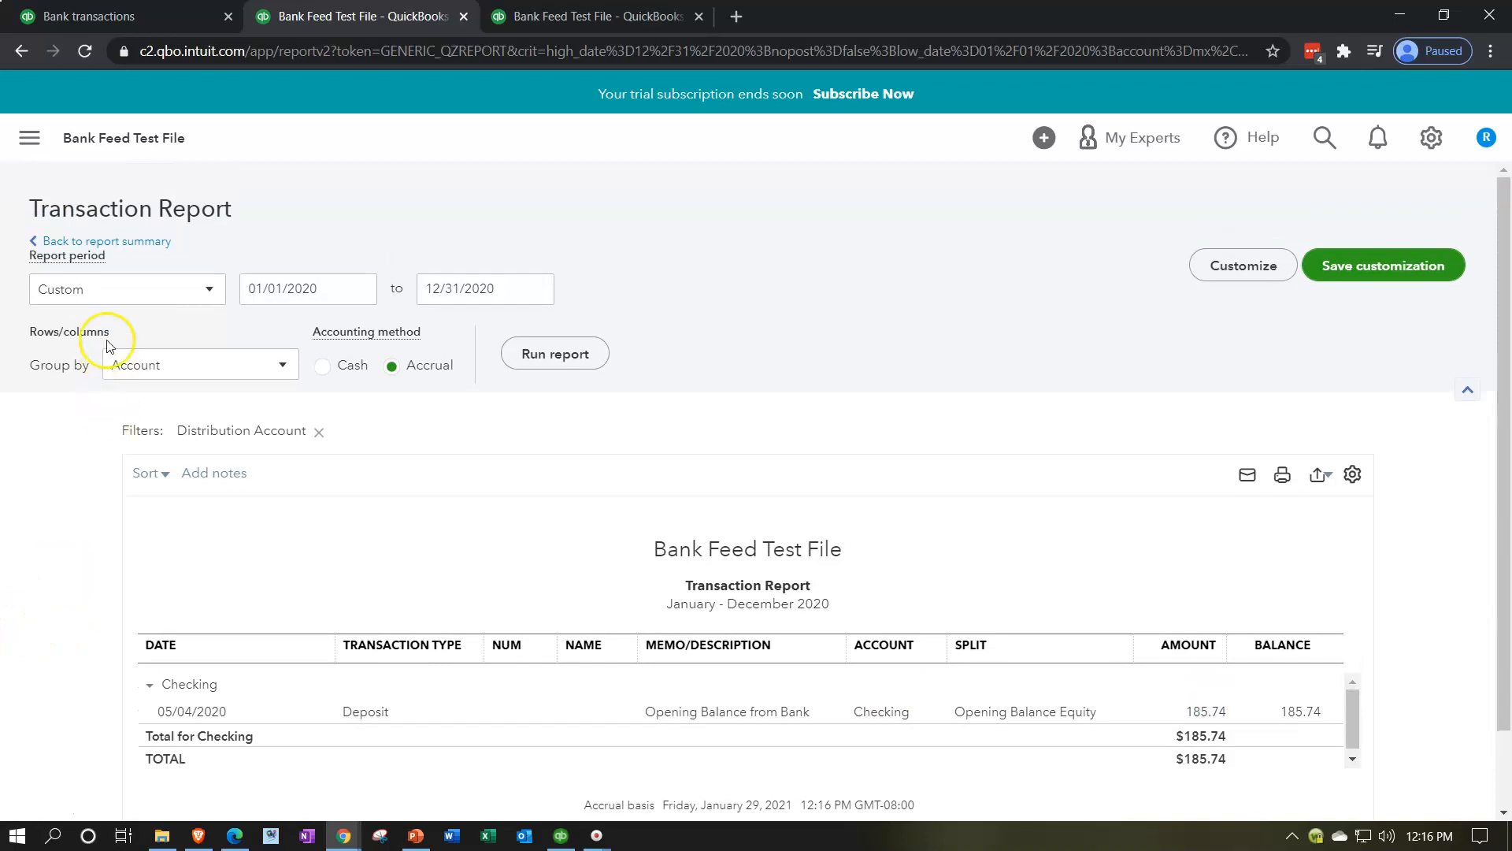
{"action": "left_click", "coordinate": [130, 241]}
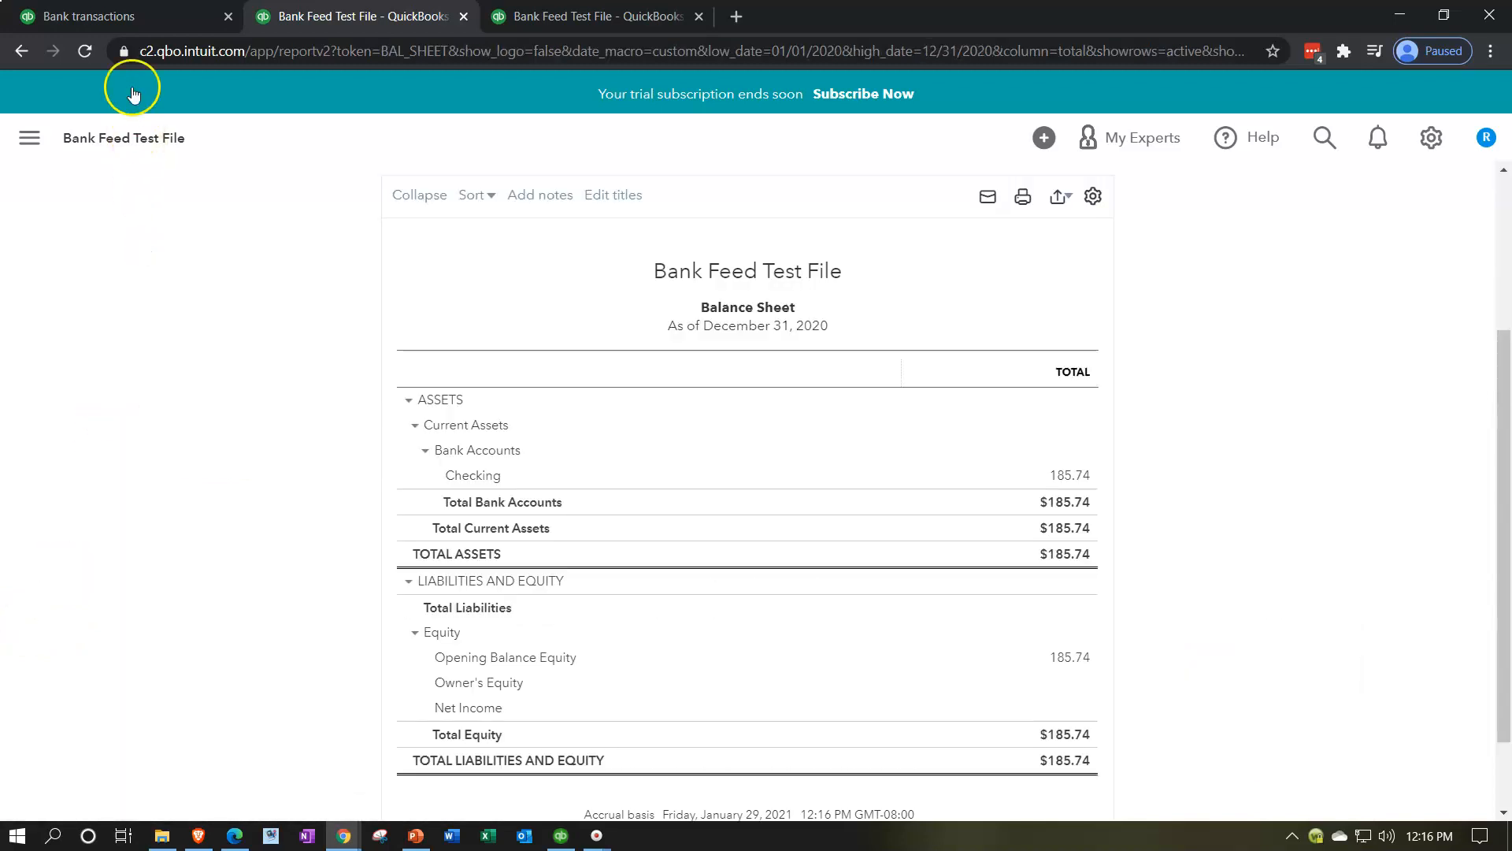
Return to the bank transactions tab and briefly view the QuickBooks Desktop home page before minimizing it
{"action": "left_click", "coordinate": [130, 17]}
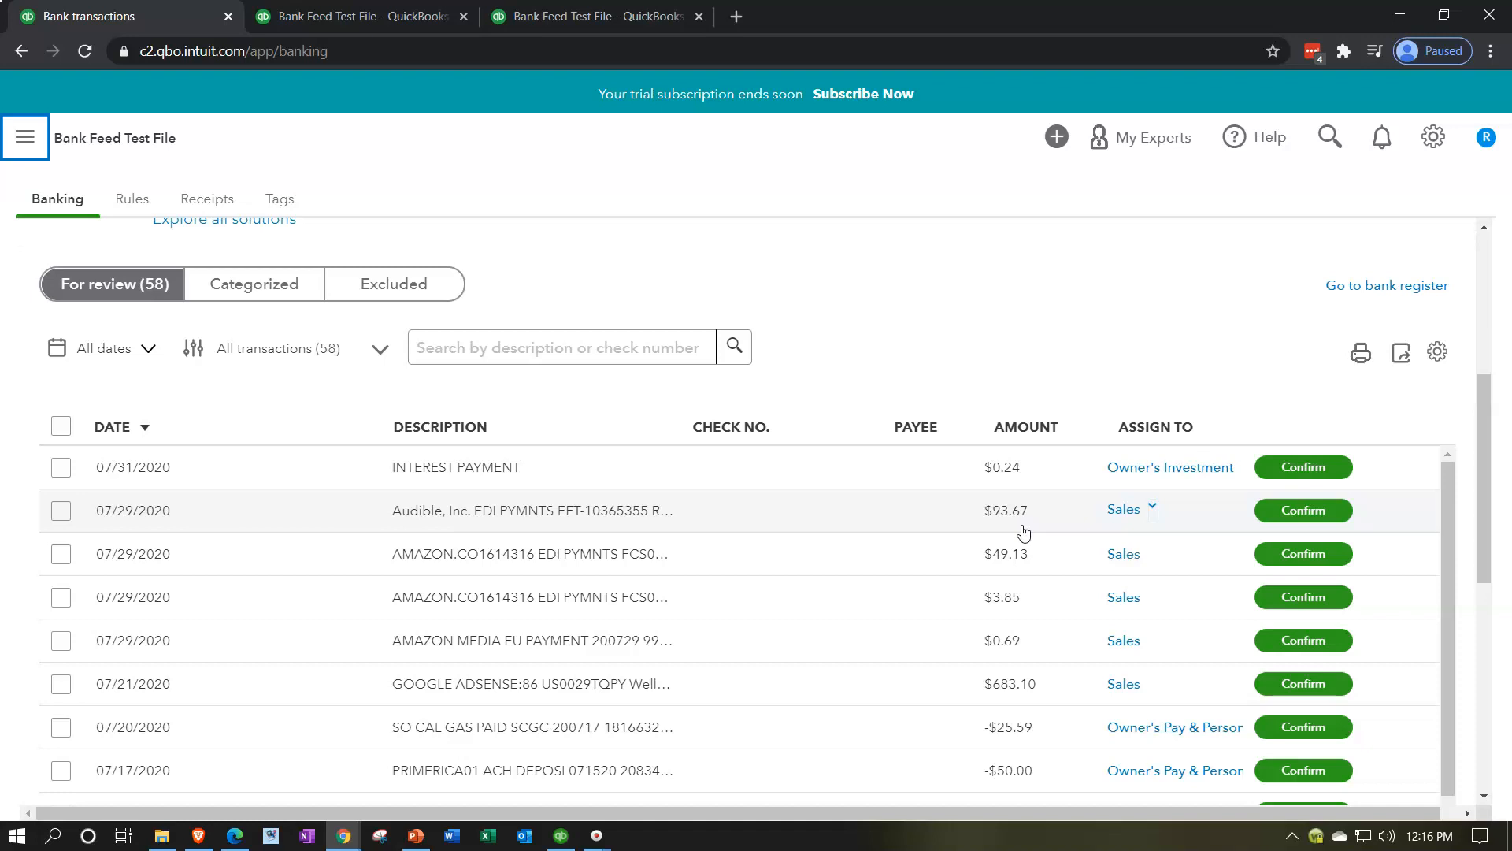
{"action": "left_click", "coordinate": [561, 837]}
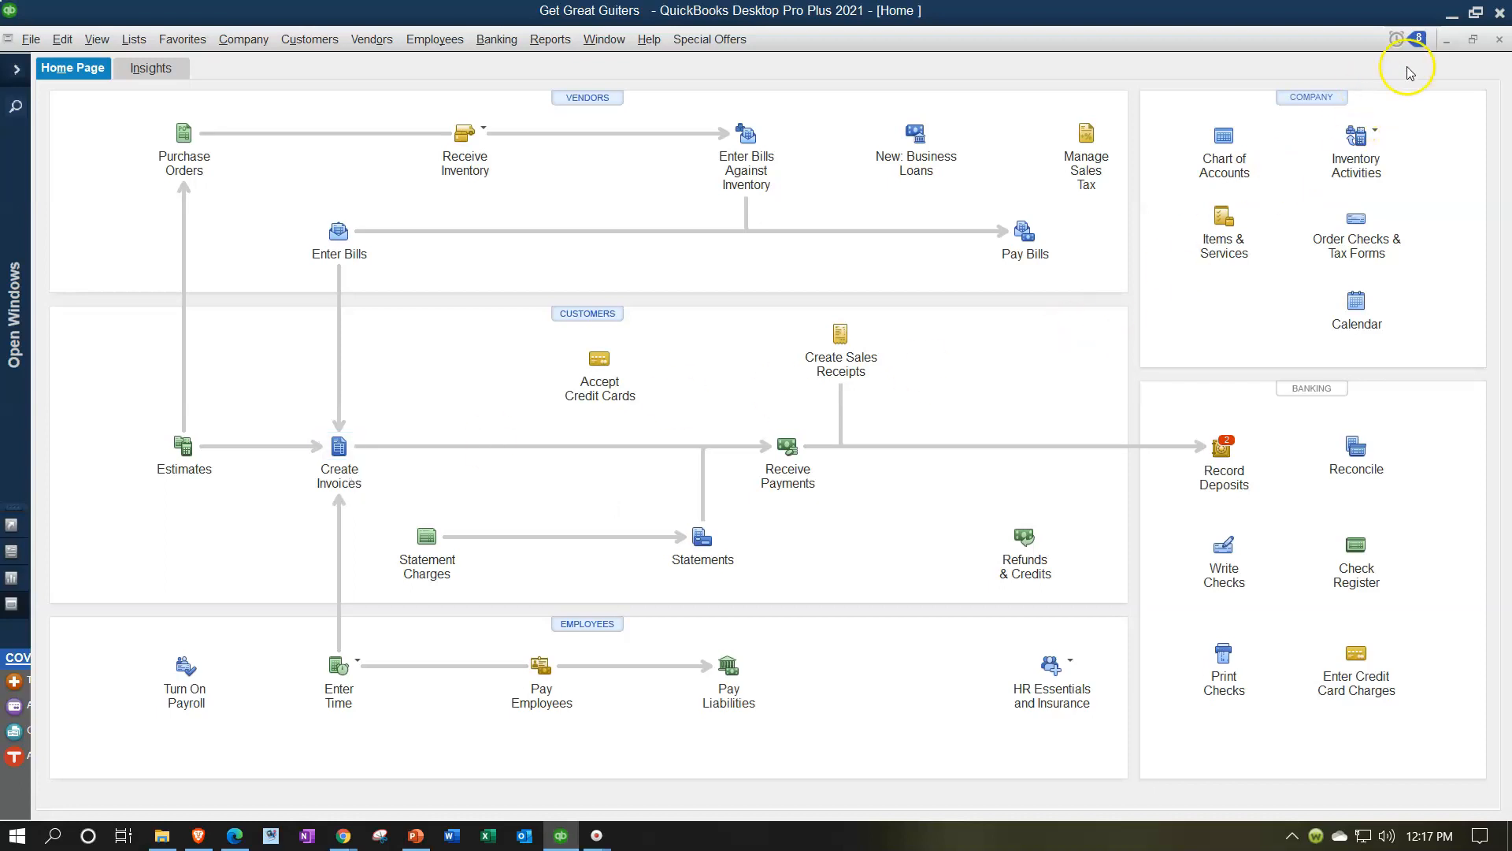
{"action": "left_click", "coordinate": [1451, 14]}
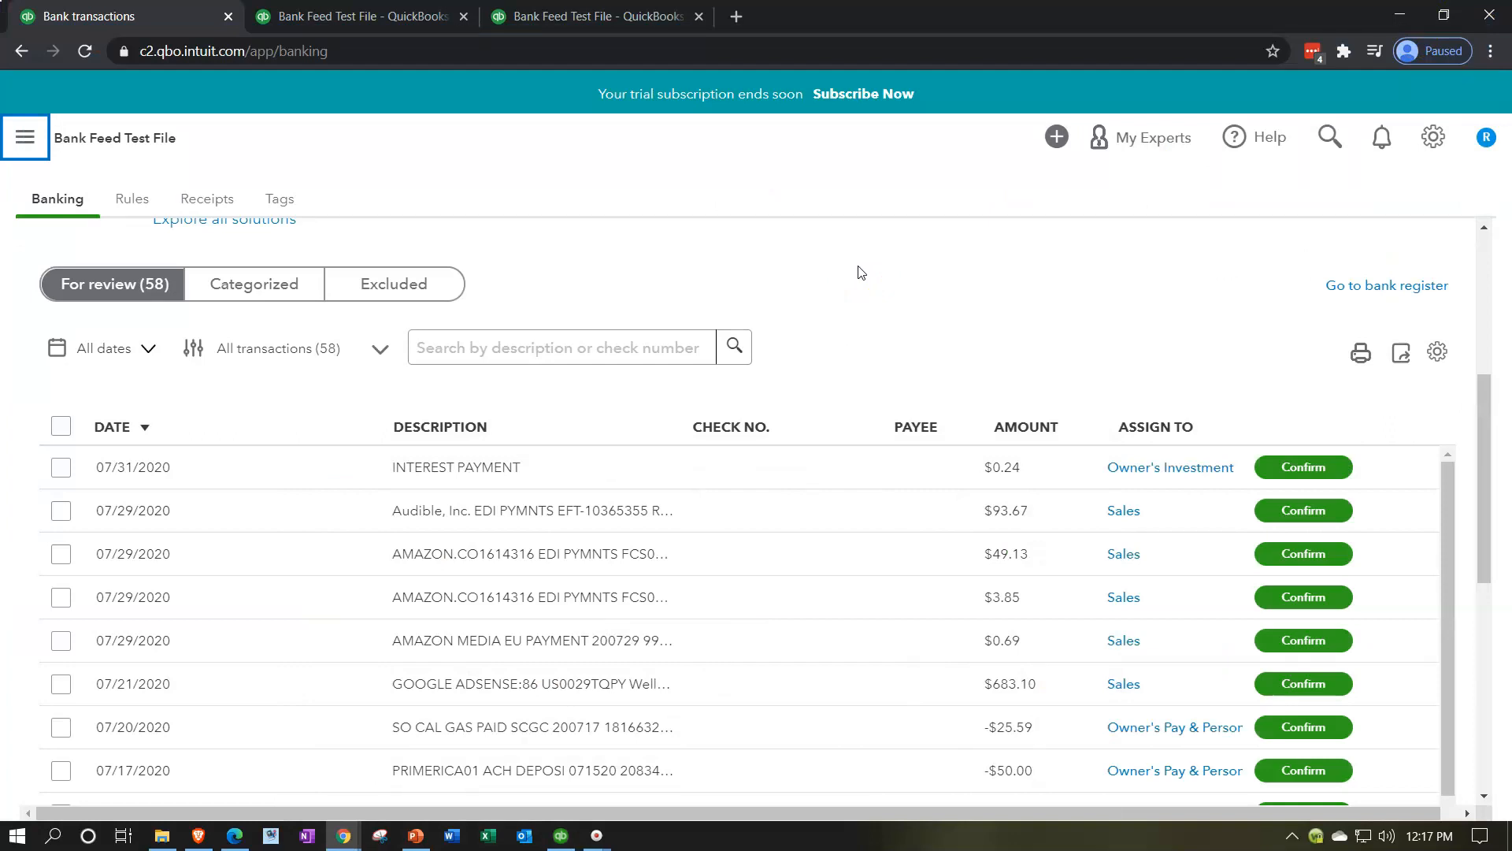
Review the Checking account's bank feed summary and Categorized list, ending back on the transactions for review
{"action": "scroll", "coordinate": [855, 283], "scroll_direction": "up", "scroll_amount": 5}
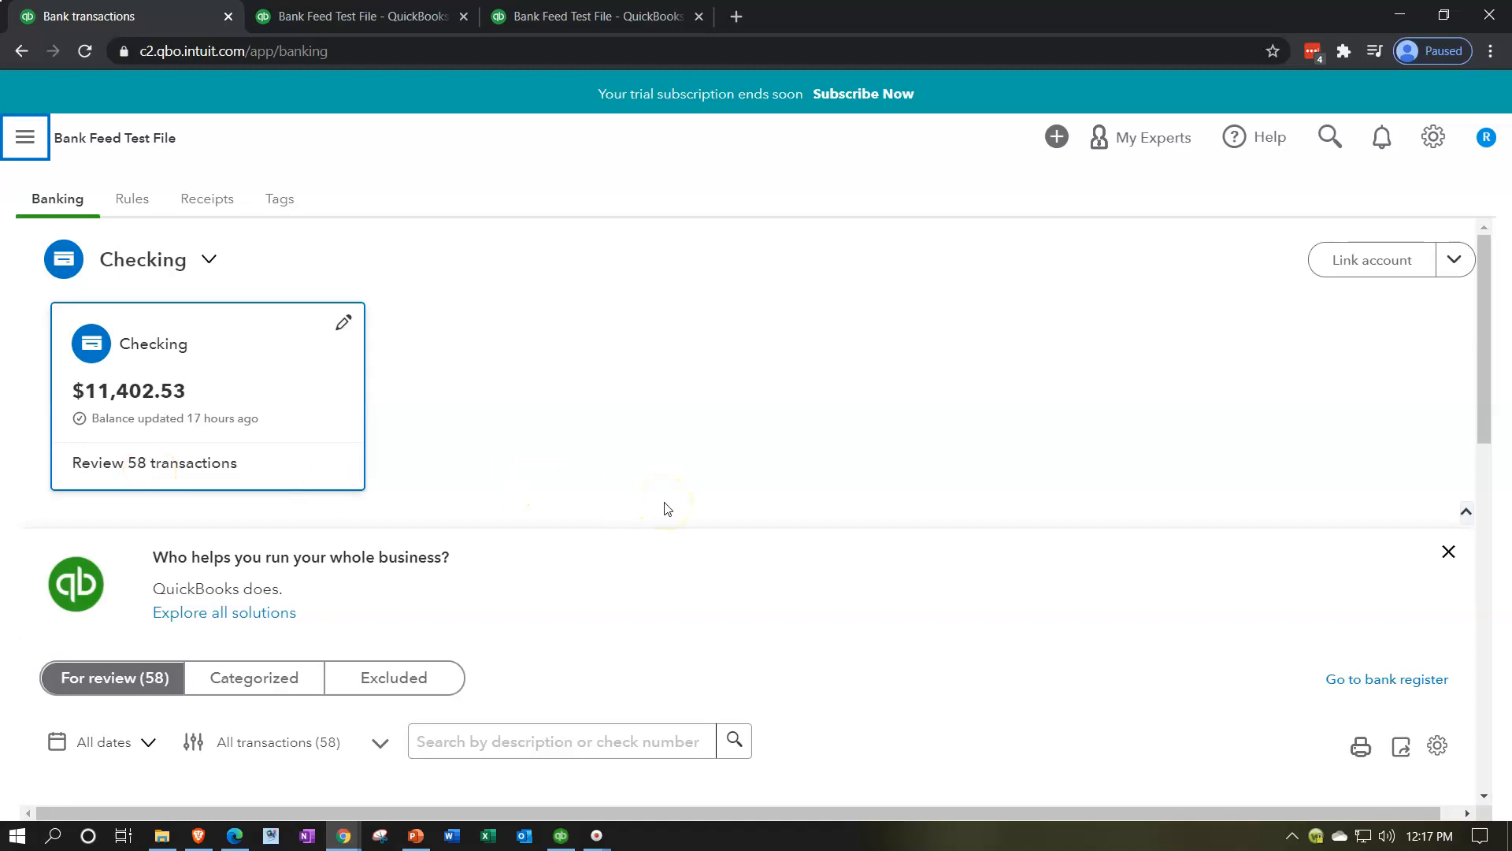
{"action": "scroll", "coordinate": [667, 508], "scroll_direction": "down", "scroll_amount": 5}
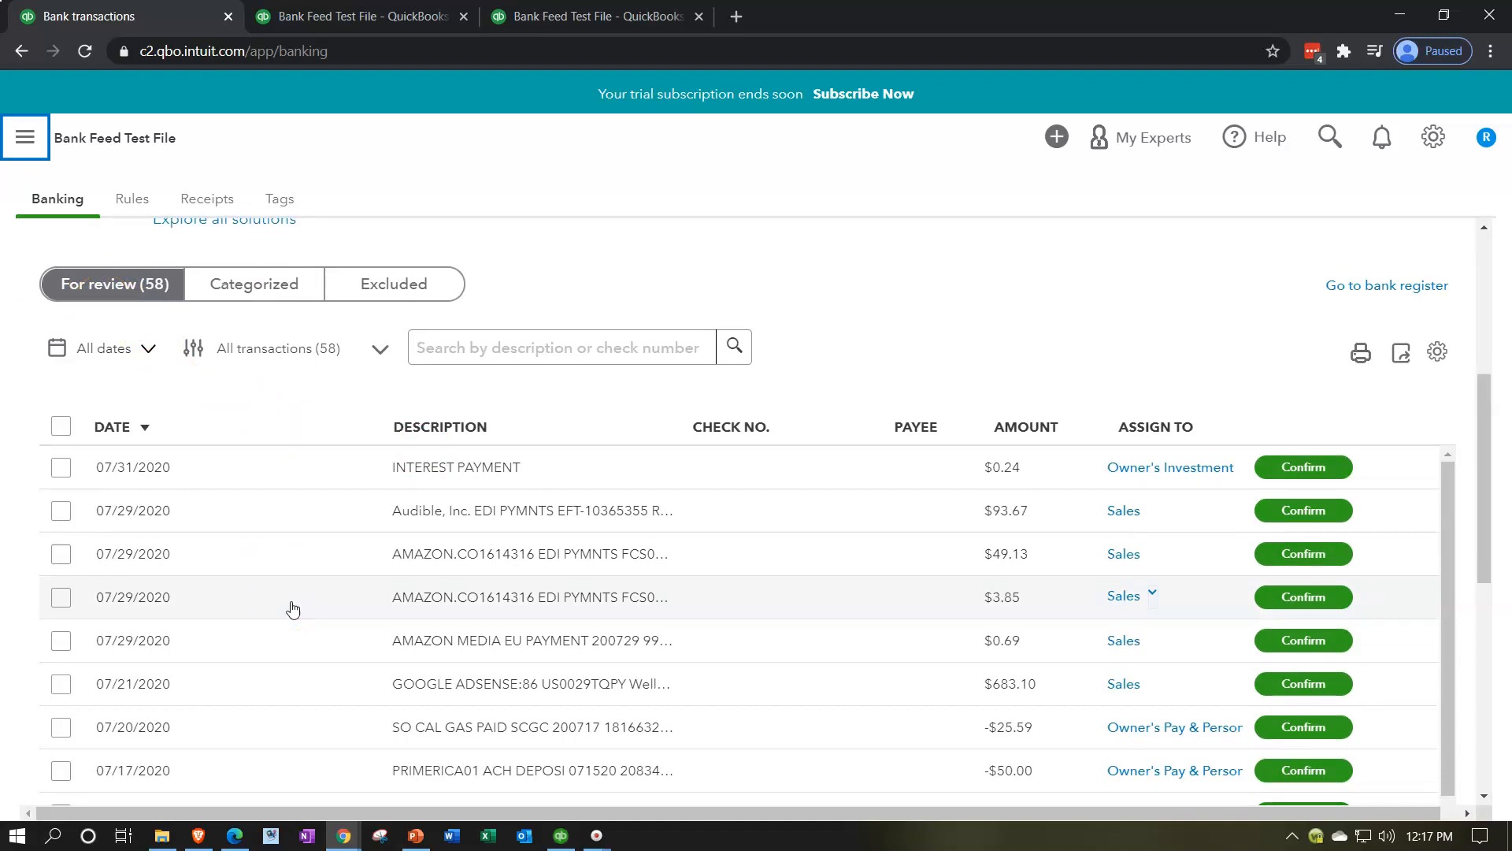
{"action": "left_click", "coordinate": [227, 293]}
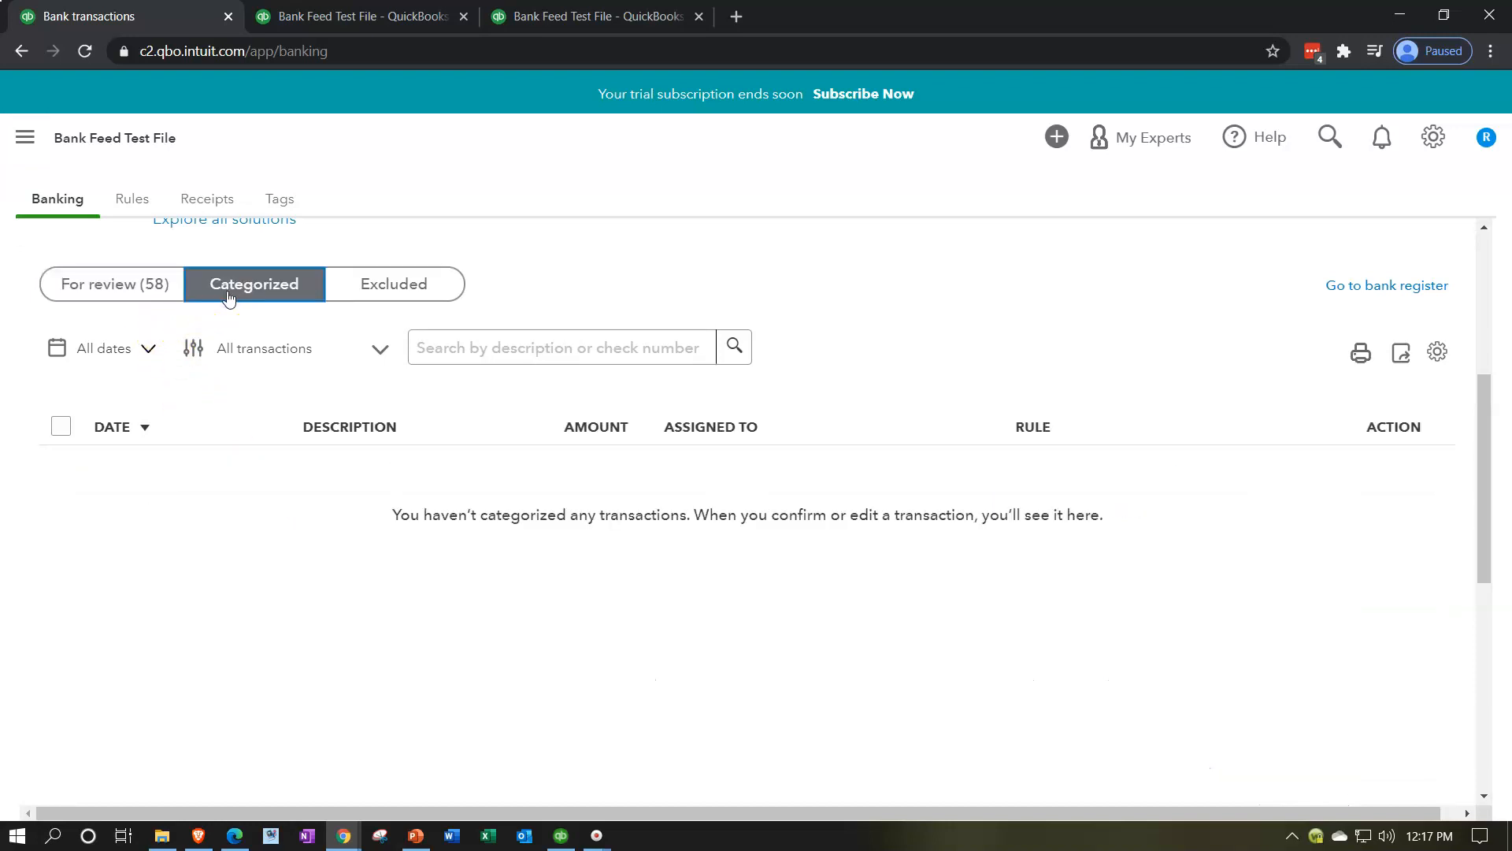
{"action": "left_click", "coordinate": [142, 287]}
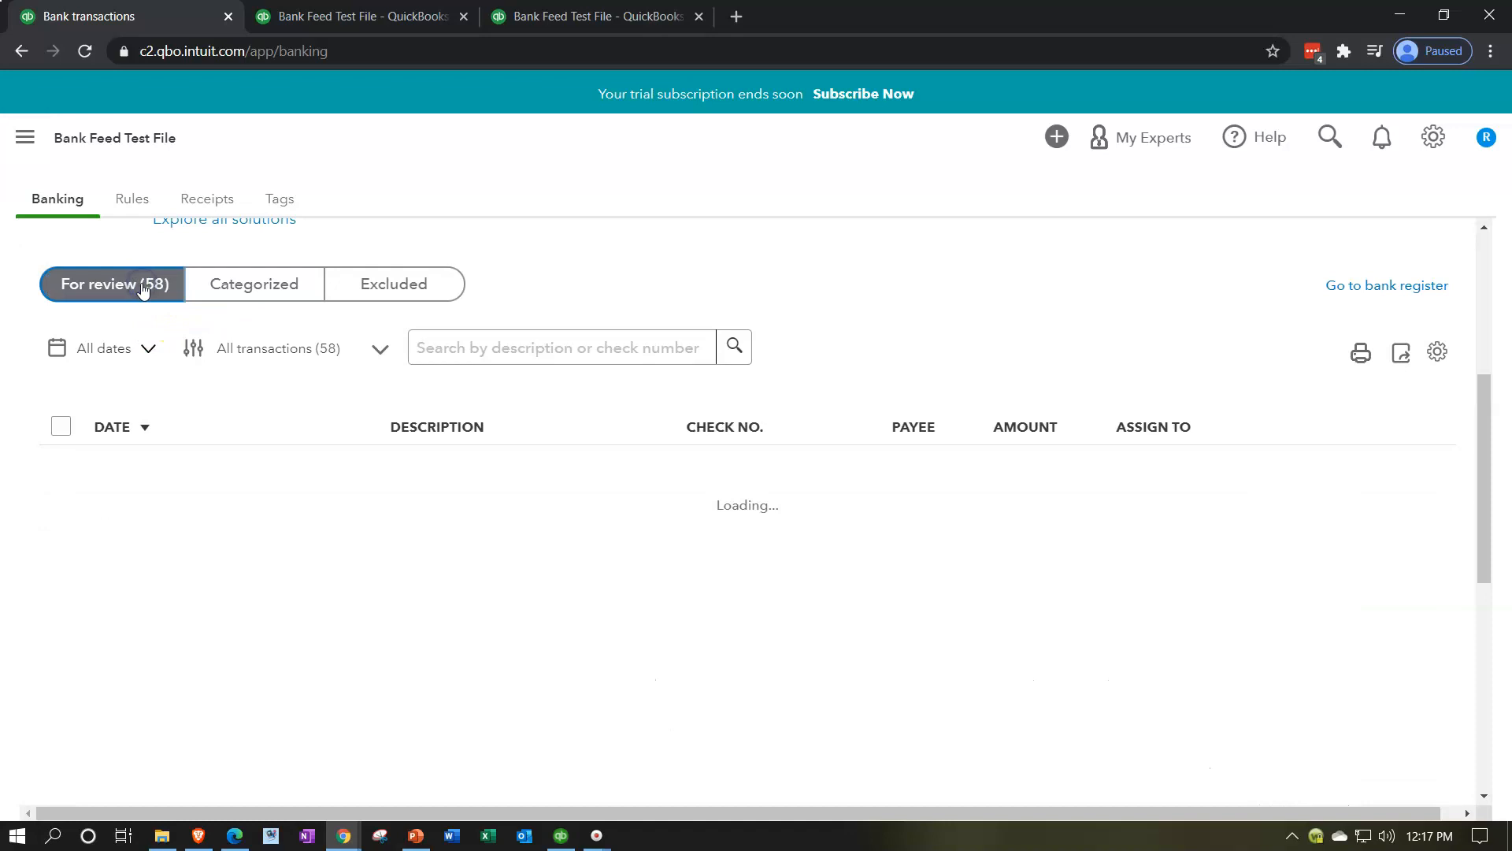
Check the batch options by selecting and deselecting the INTEREST PAYMENT transaction, and view the Excluded list before returning to For review
{"action": "left_click", "coordinate": [61, 468]}
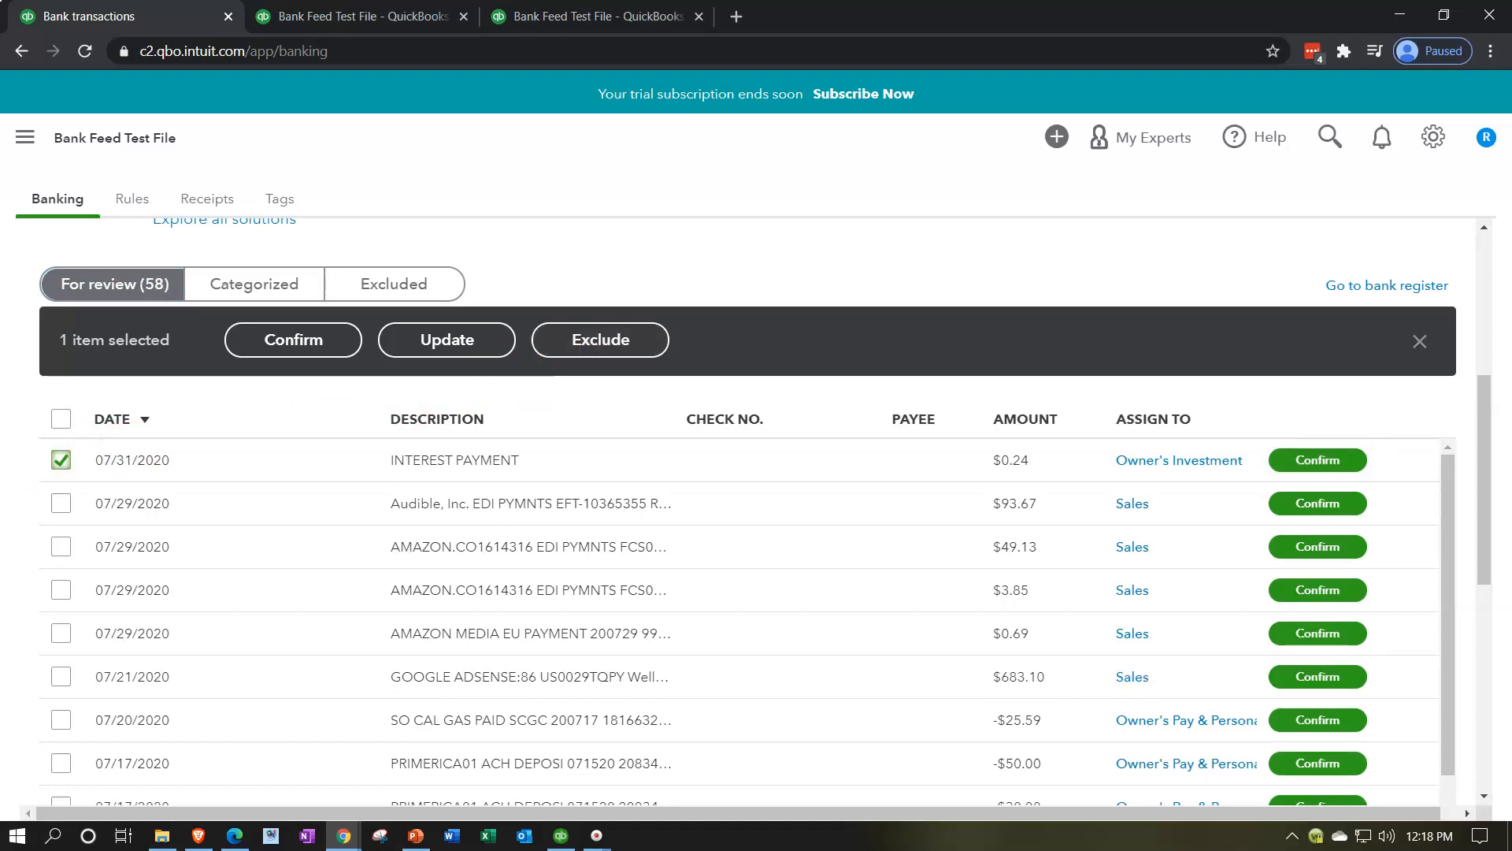
{"action": "left_click", "coordinate": [61, 461]}
{"action": "left_click", "coordinate": [373, 298]}
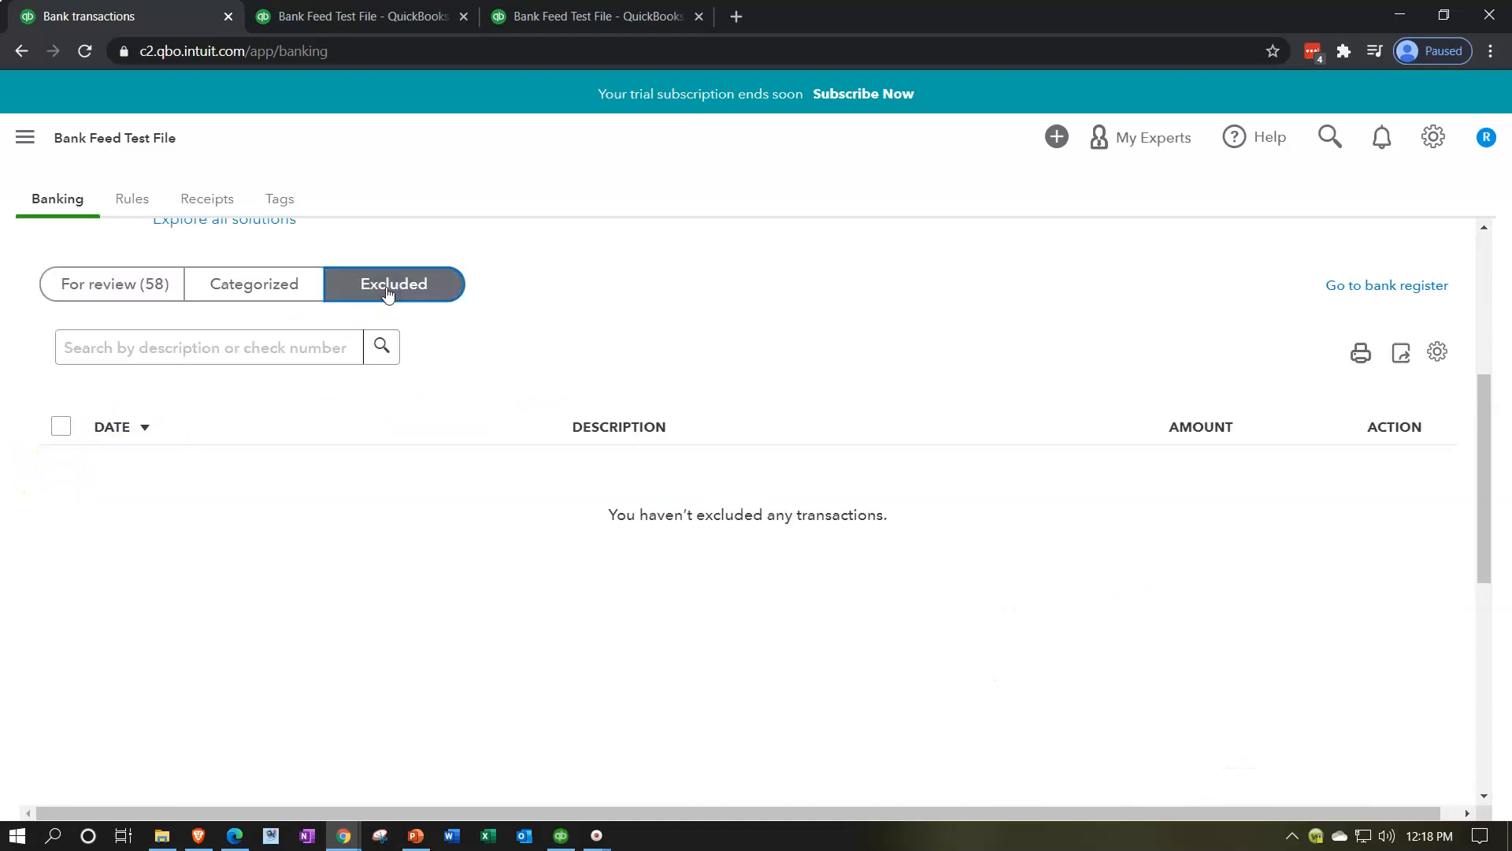
{"action": "left_click", "coordinate": [135, 287]}
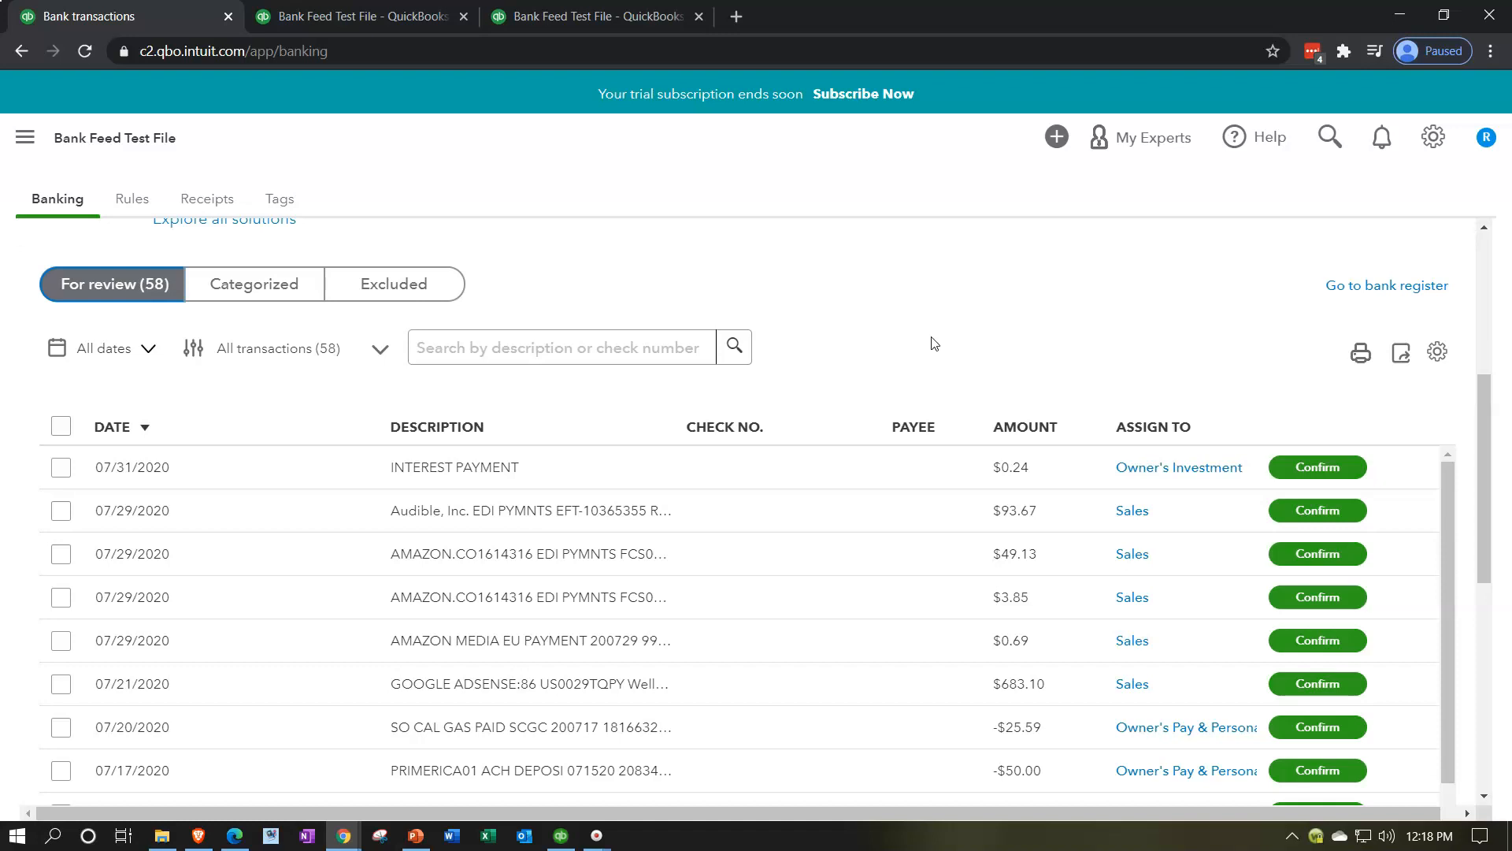
{"action": "left_click", "coordinate": [471, 308]}
{"action": "left_click", "coordinate": [459, 297]}
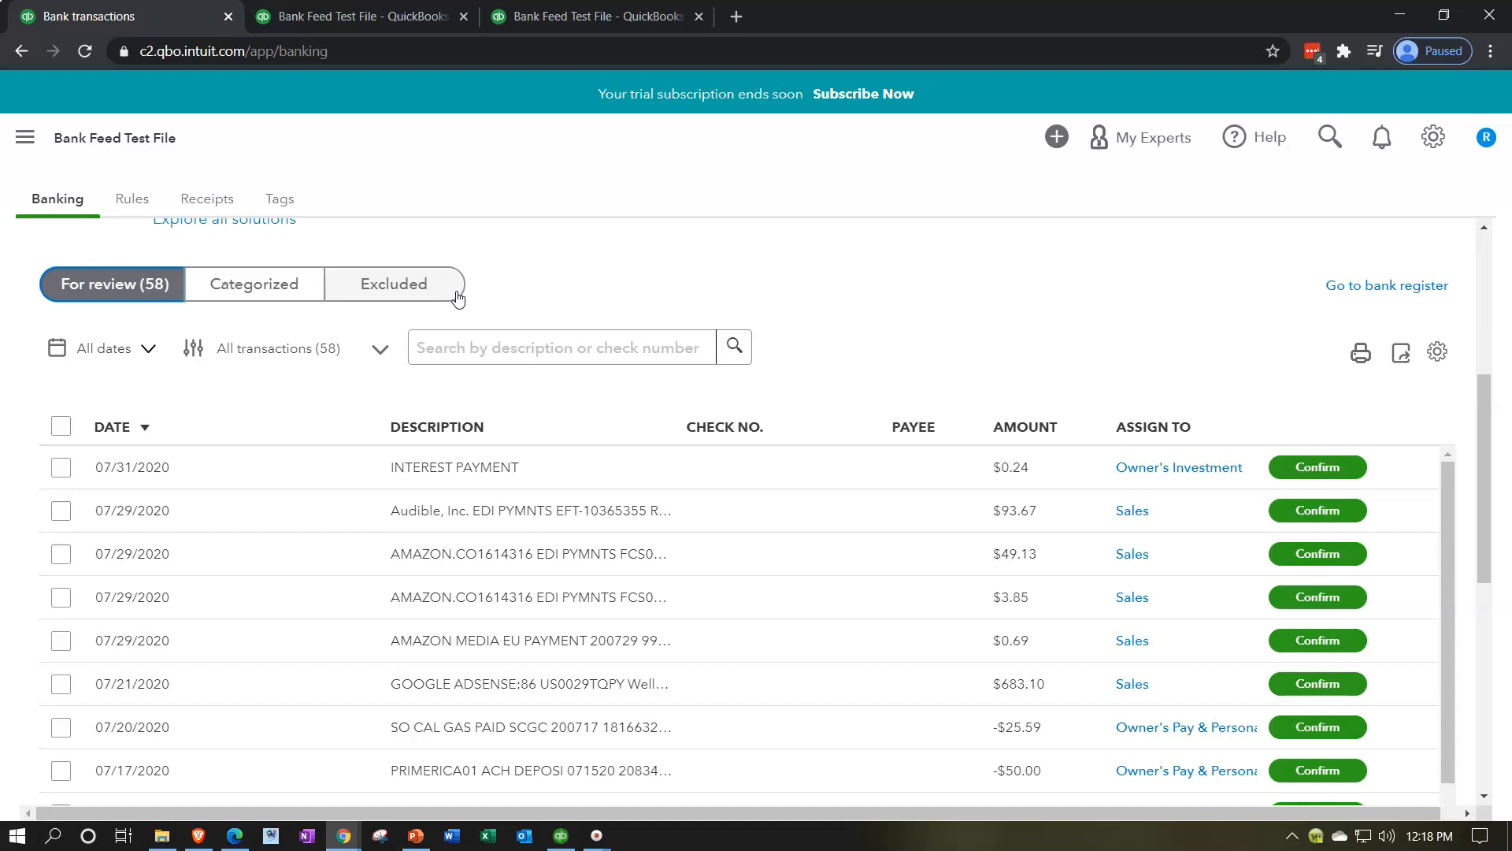
{"action": "left_click", "coordinate": [350, 394]}
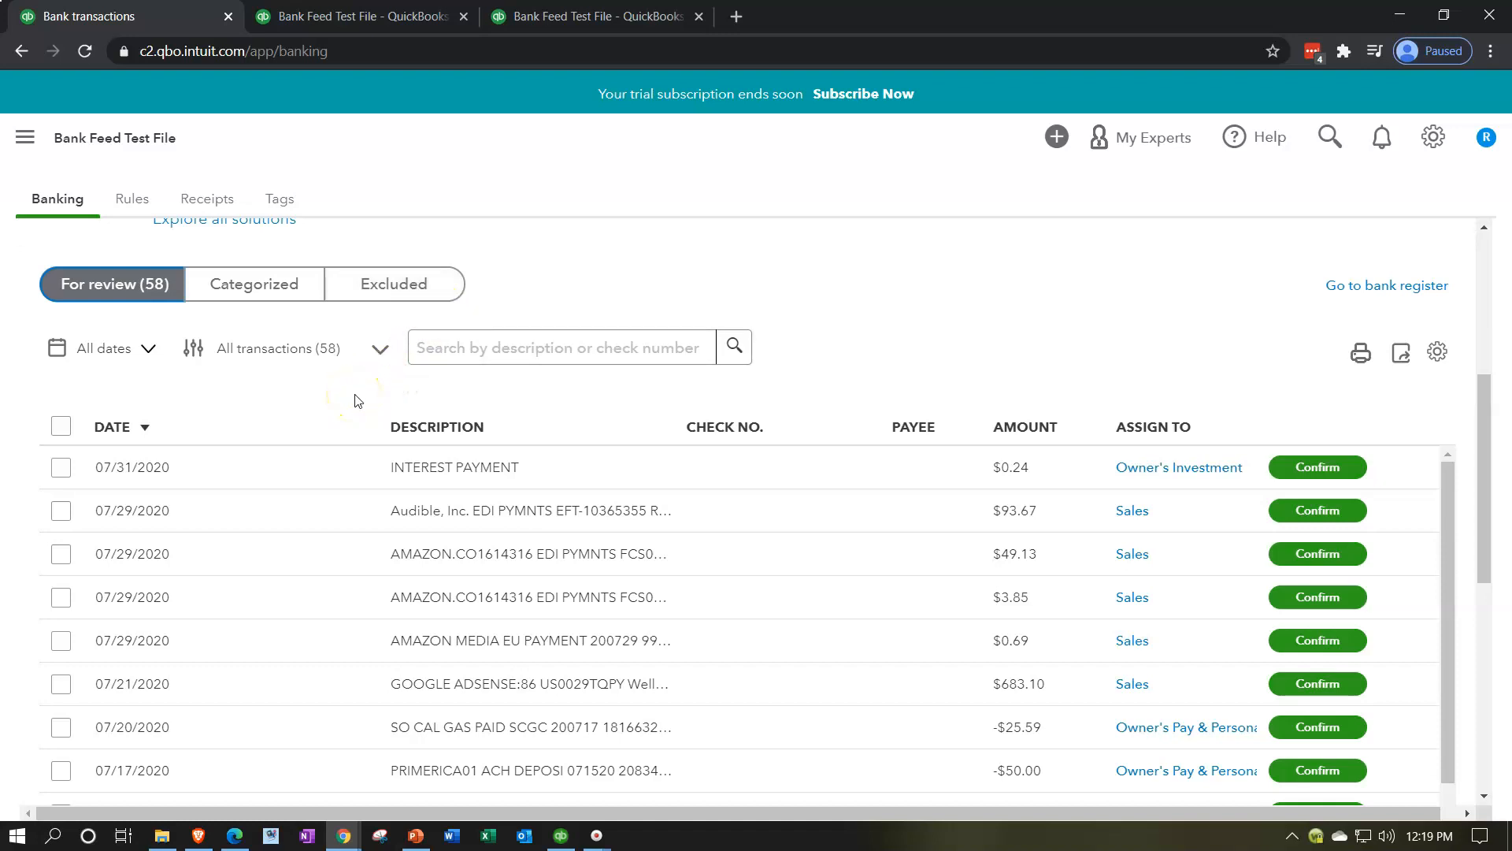
Examine the date filter's preset ranges and From/To fields, then reset and close it, leaving all dates selected
{"action": "left_click", "coordinate": [152, 355]}
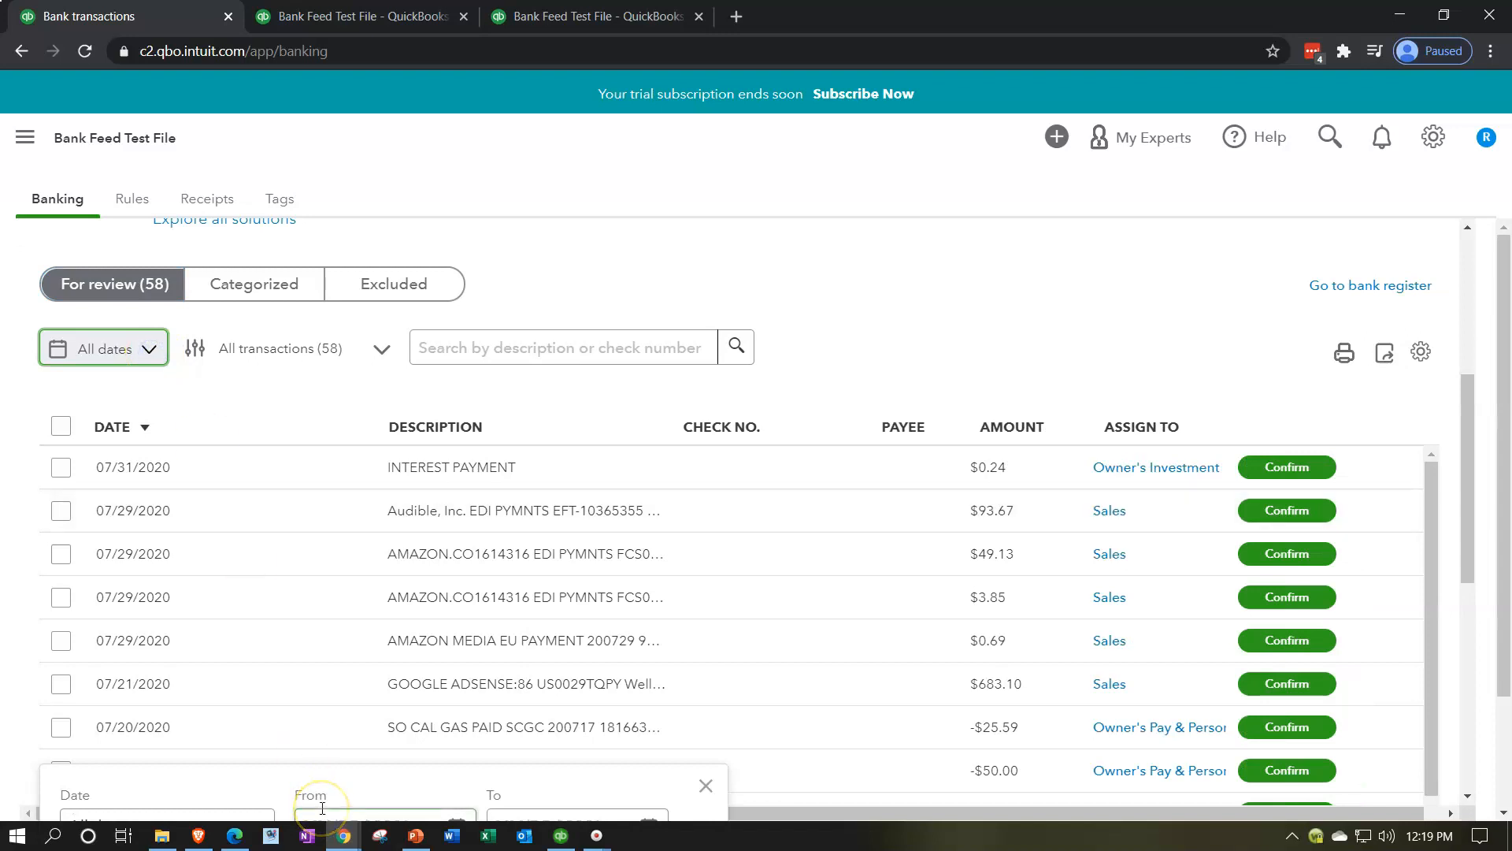
{"action": "left_click", "coordinate": [329, 807]}
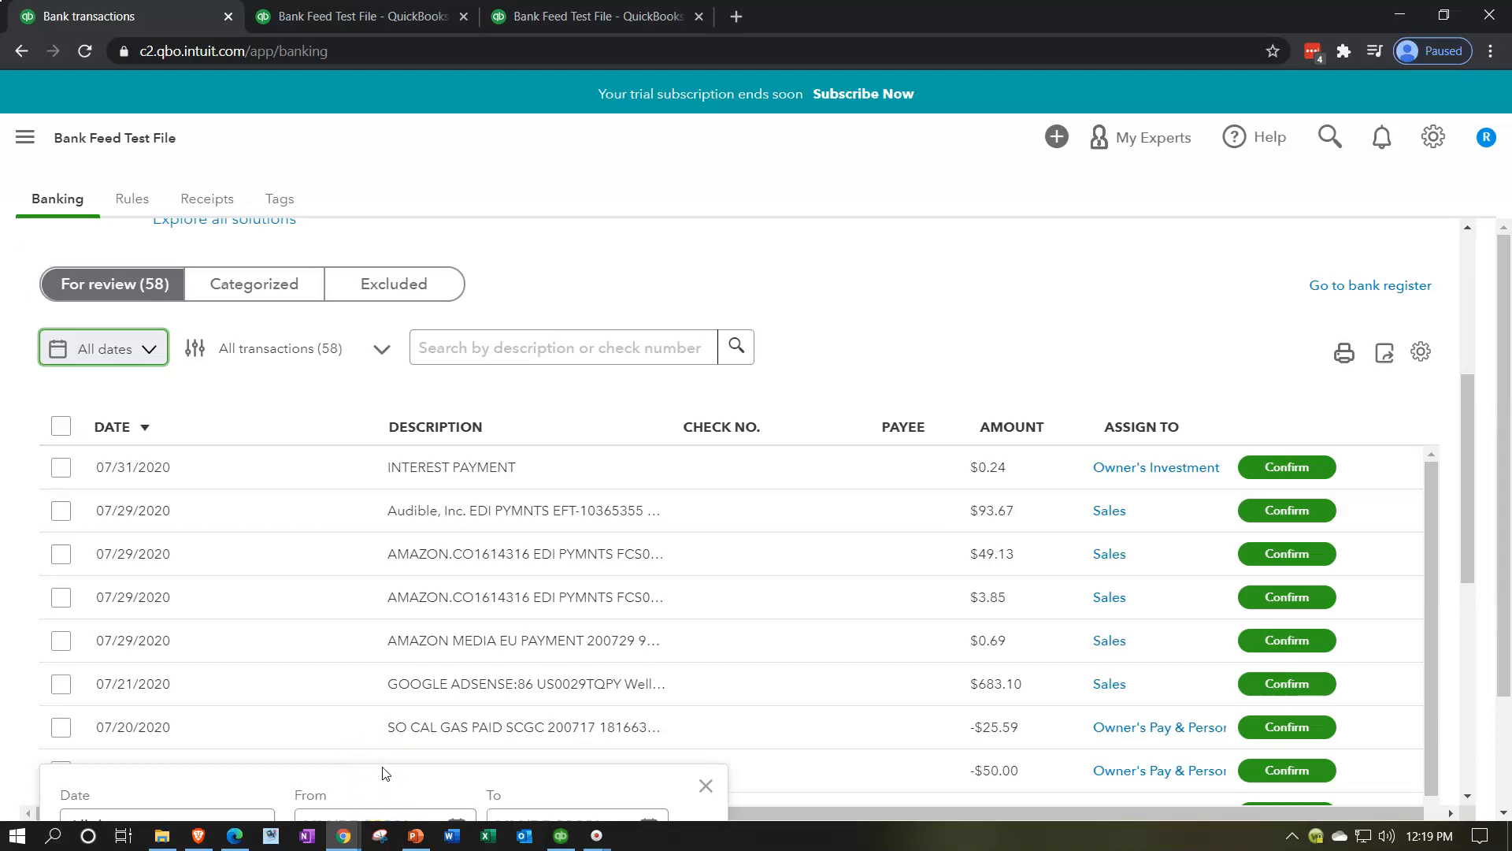
{"action": "key", "text": "ctrl+minus"}
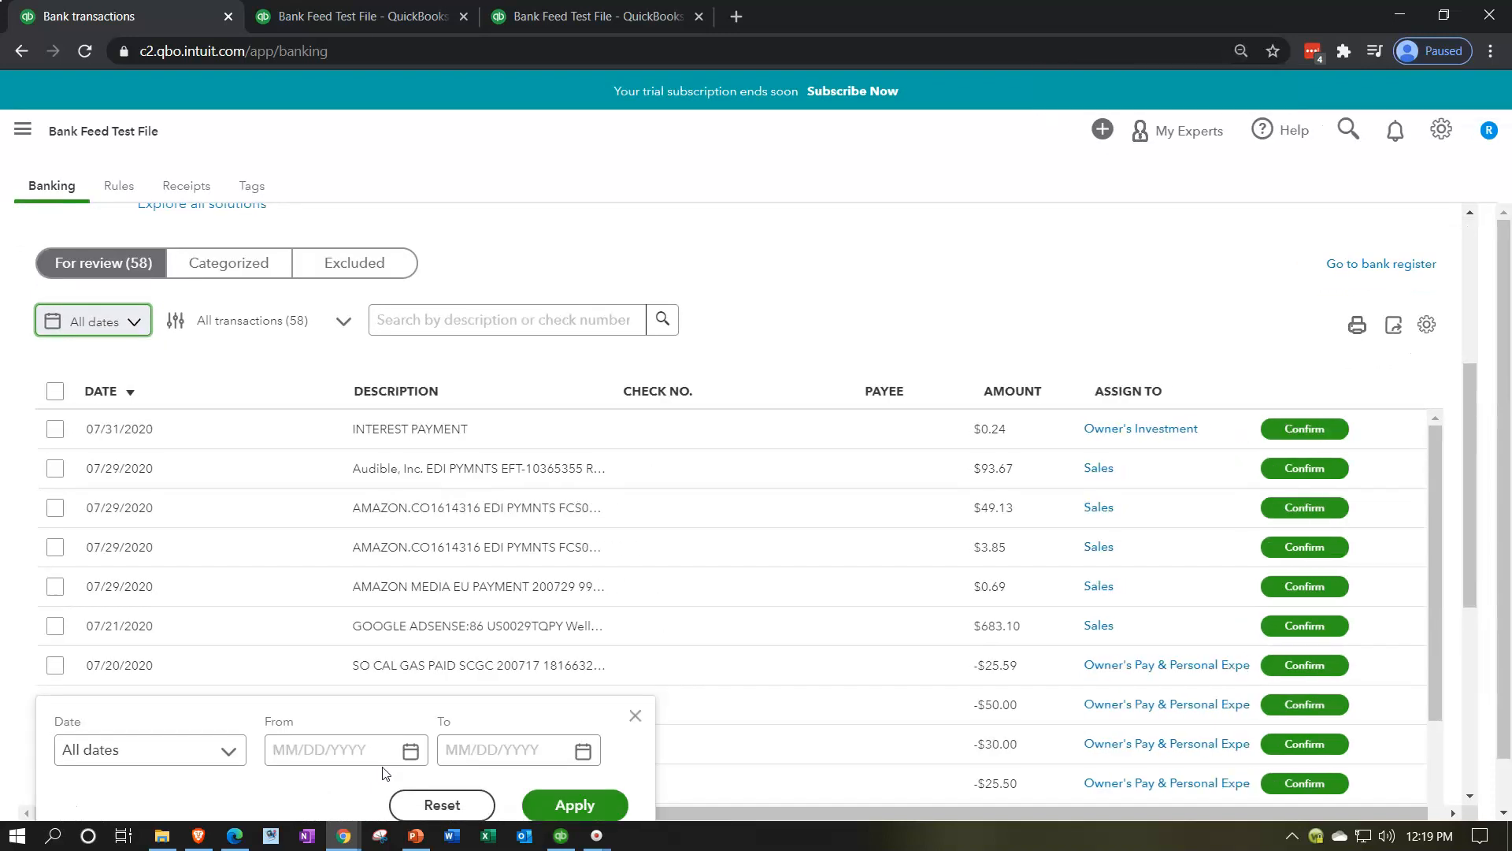
{"action": "left_click", "coordinate": [232, 753]}
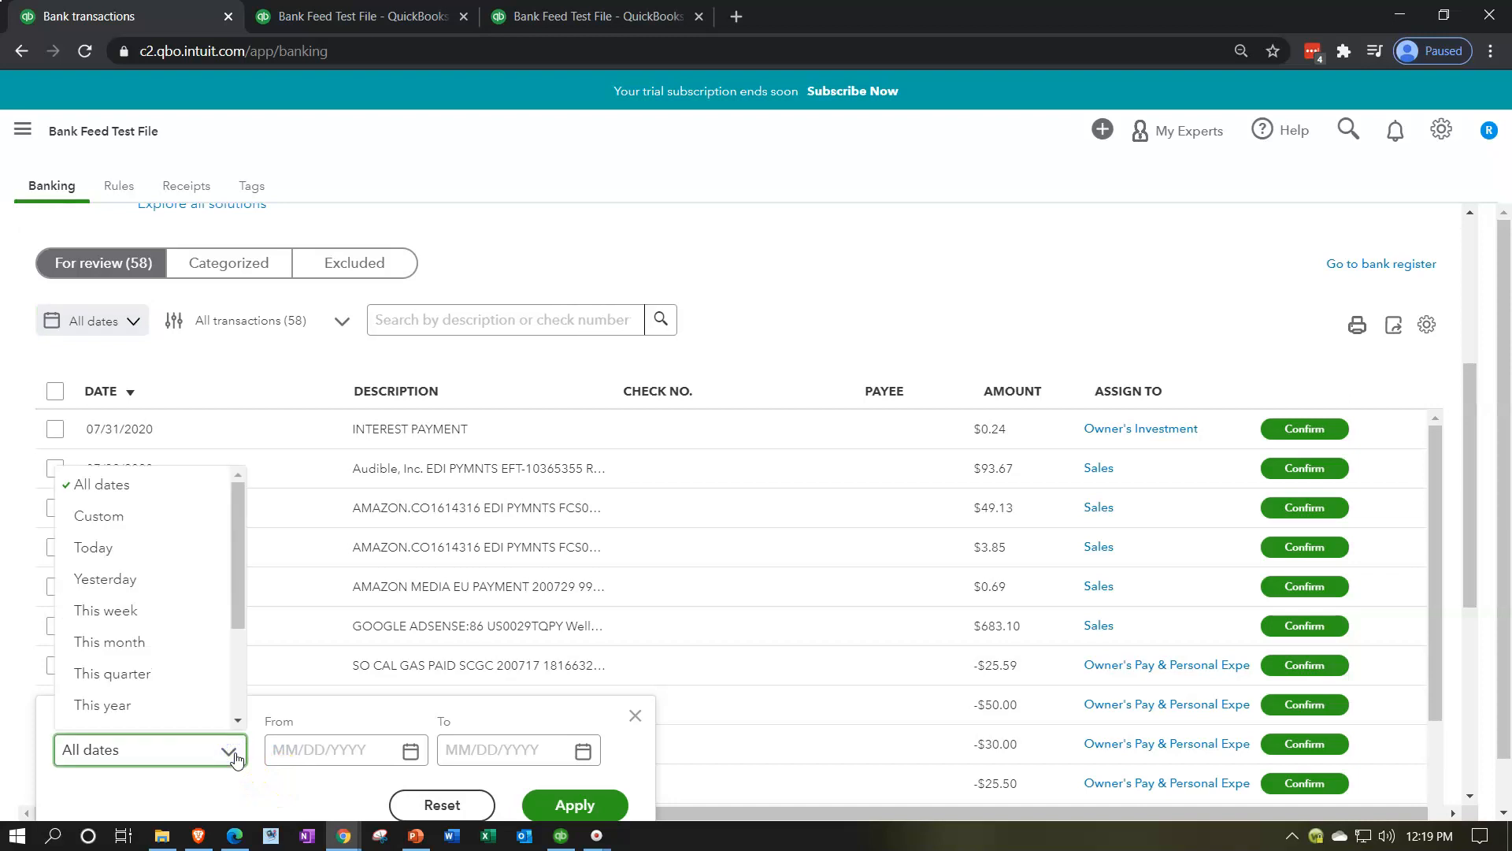
{"action": "left_click", "coordinate": [233, 754]}
{"action": "left_click", "coordinate": [330, 756]}
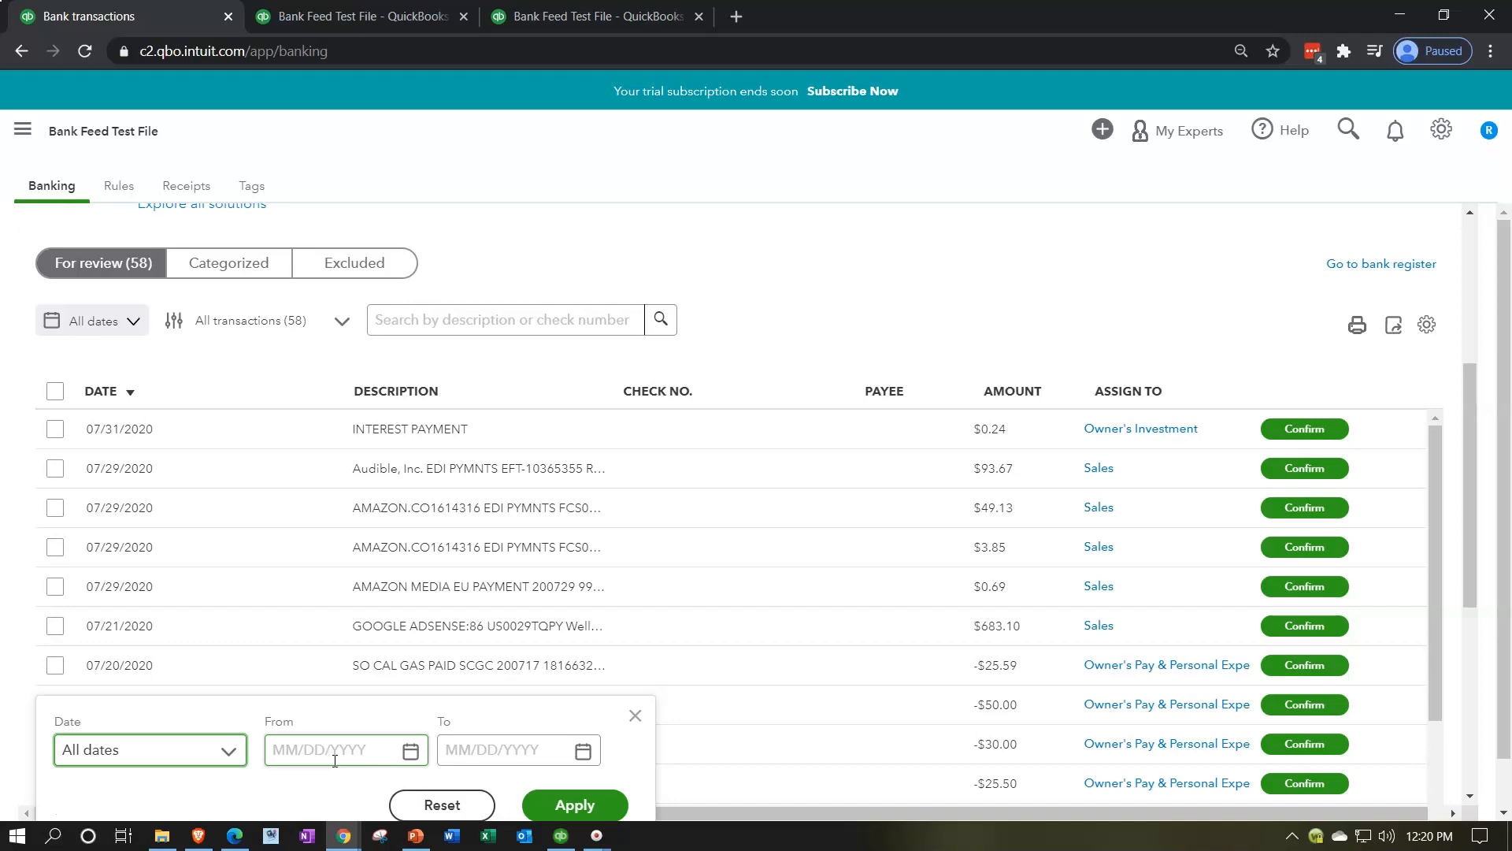
{"action": "left_click", "coordinate": [436, 807]}
{"action": "left_click", "coordinate": [636, 718]}
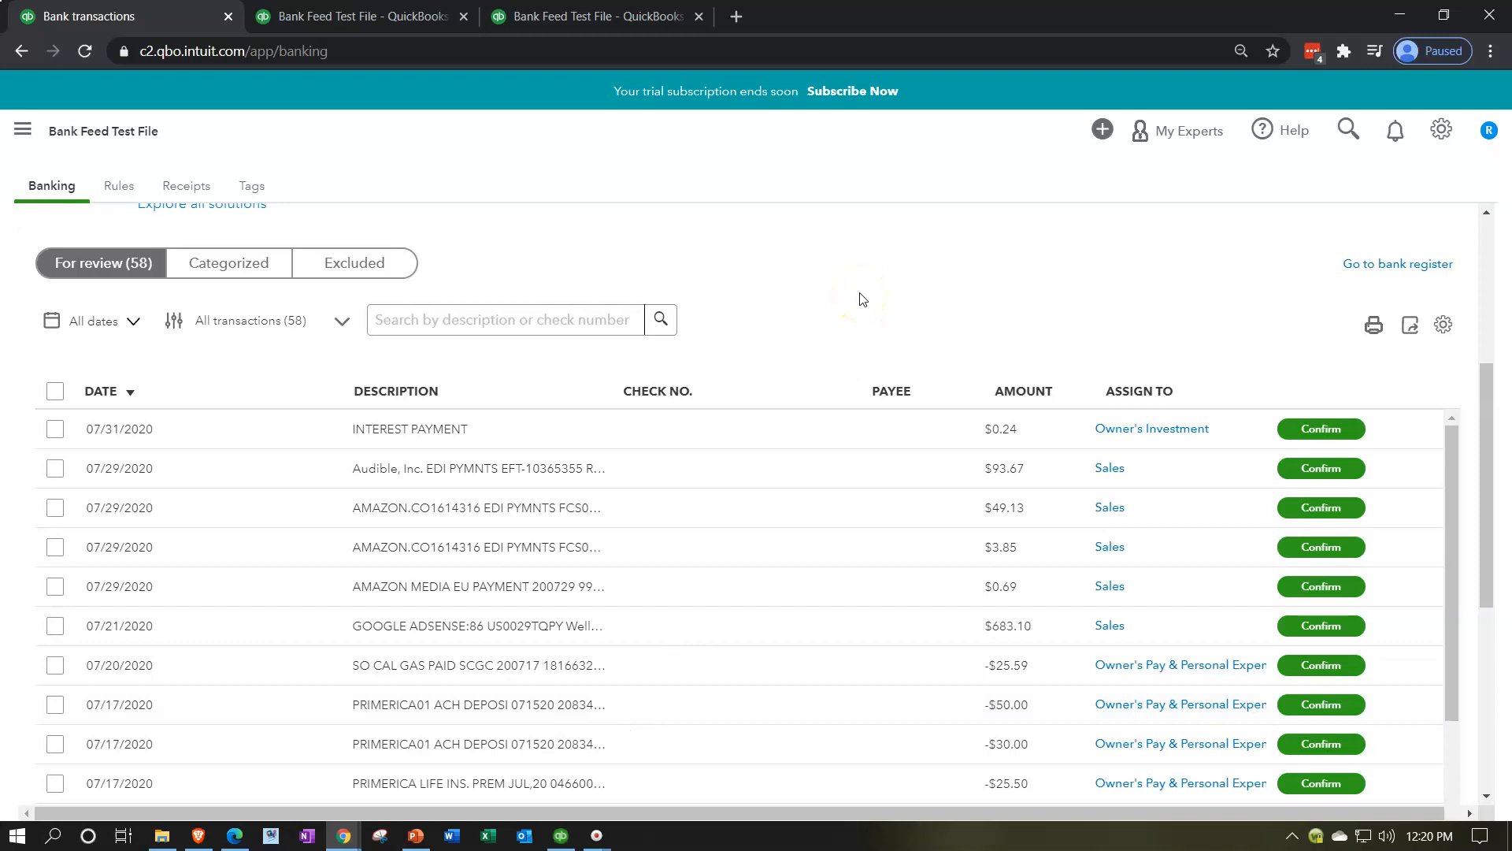
{"action": "key", "text": "ctrl+plus"}
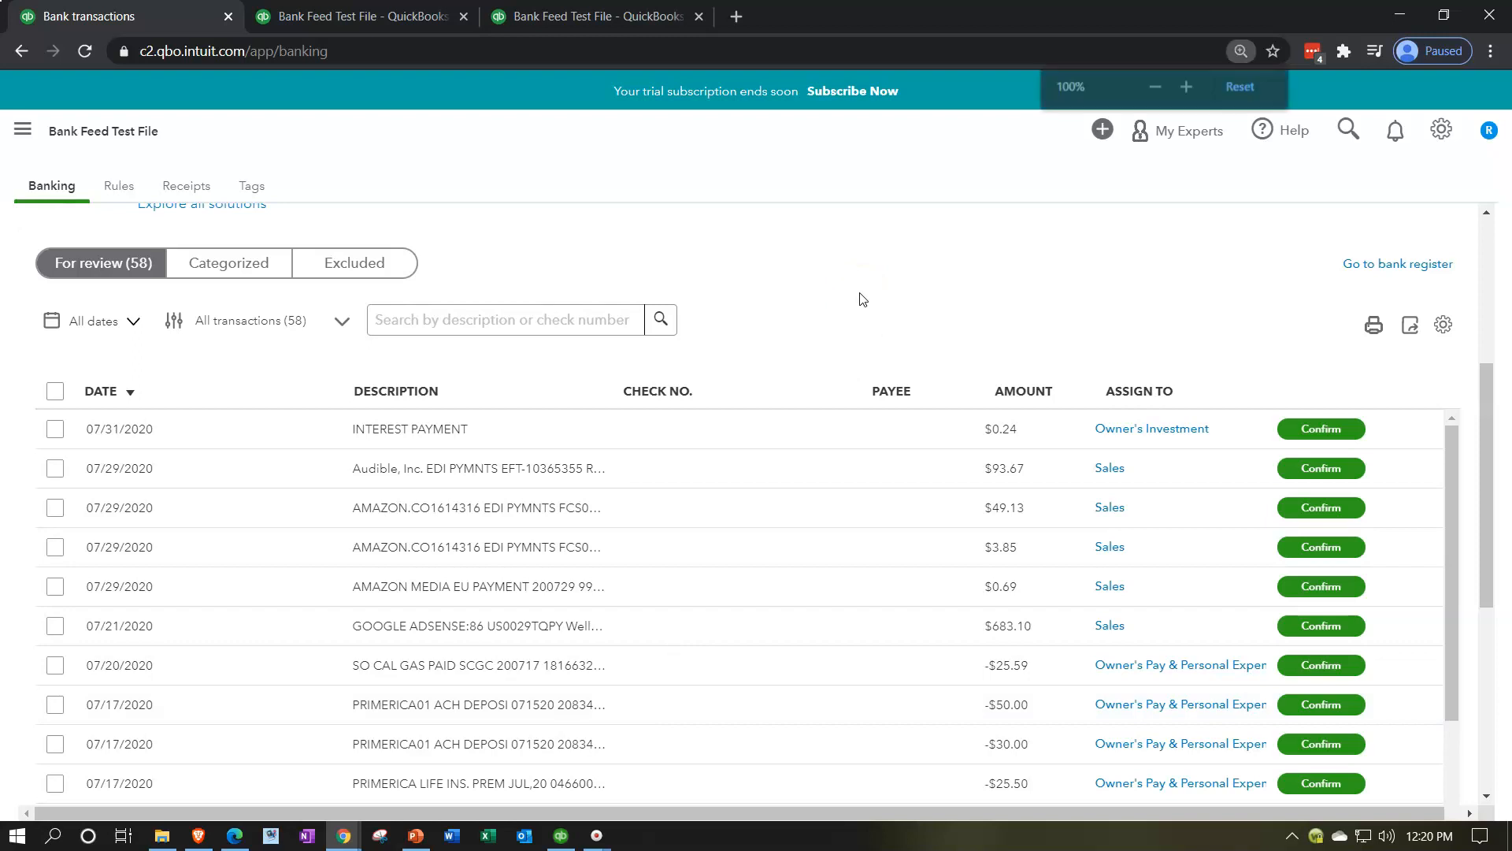
Examine the transaction filter options, from Recognized to Matched, for the bank feed items awaiting review
{"action": "left_click", "coordinate": [389, 354]}
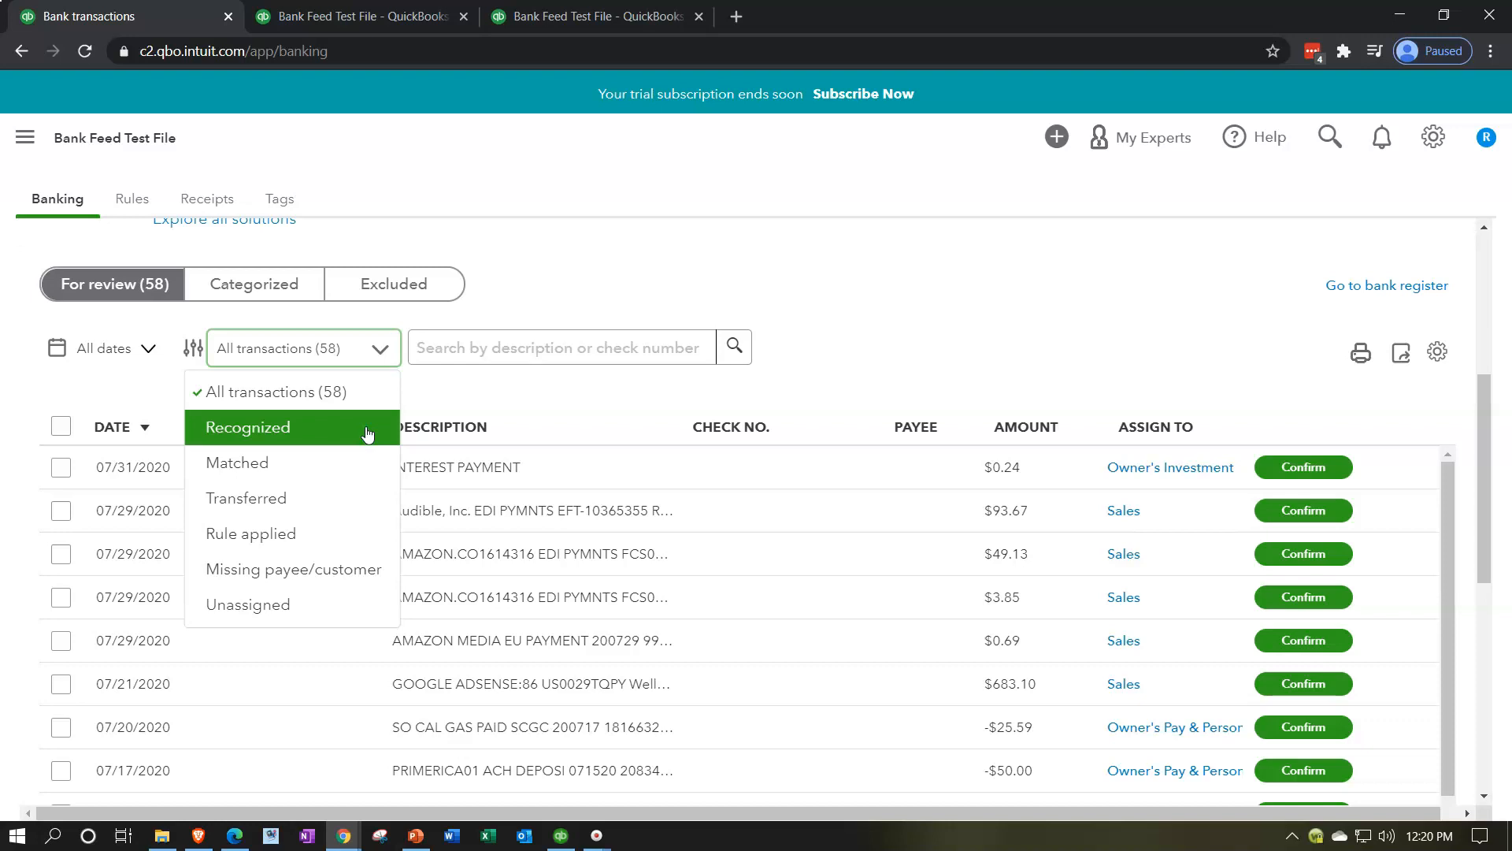
{"action": "left_click", "coordinate": [973, 358]}
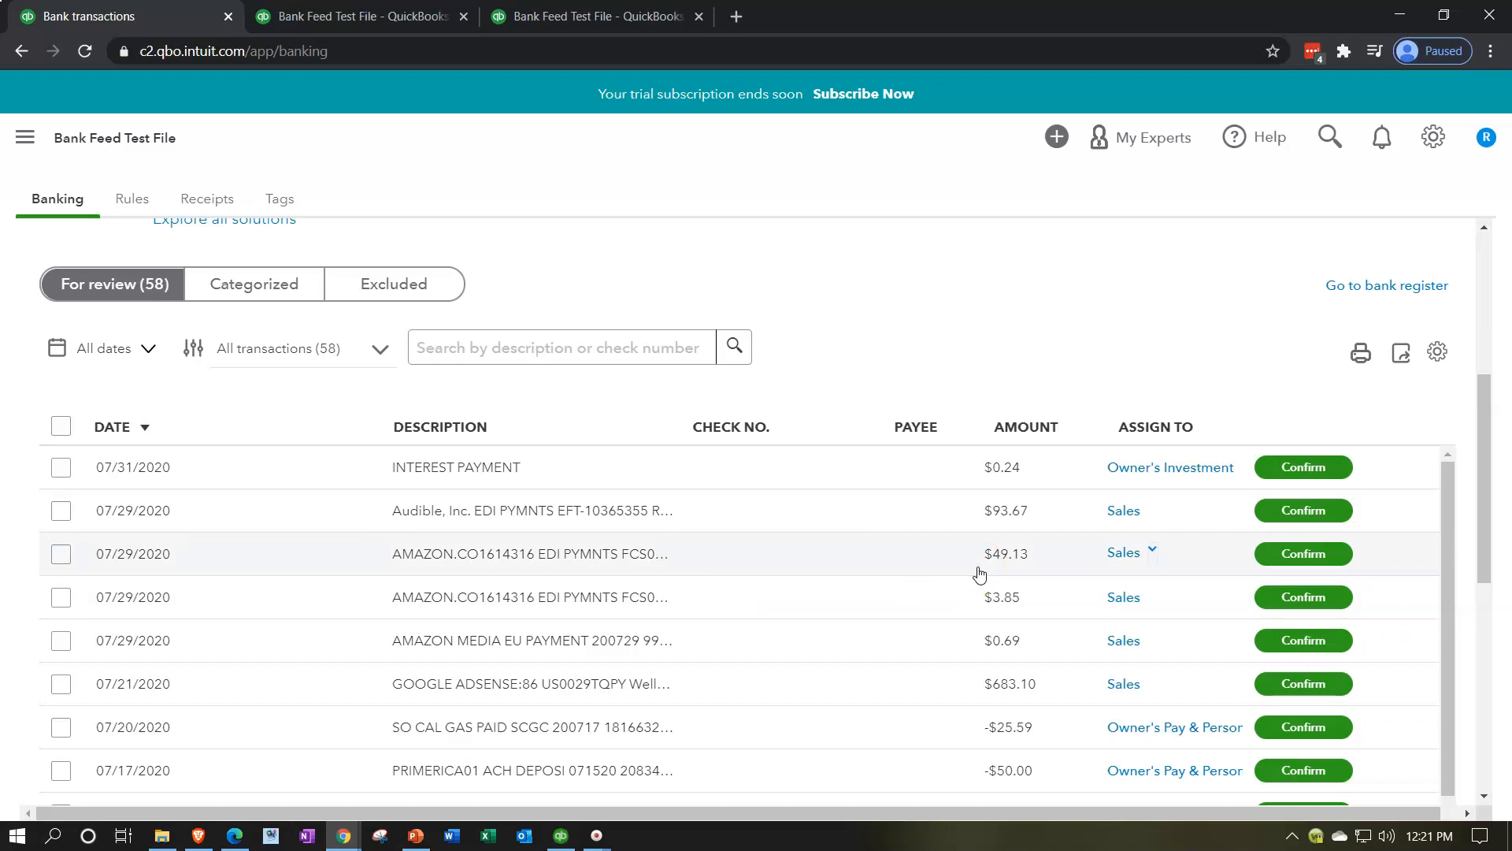
{"action": "left_click", "coordinate": [917, 482]}
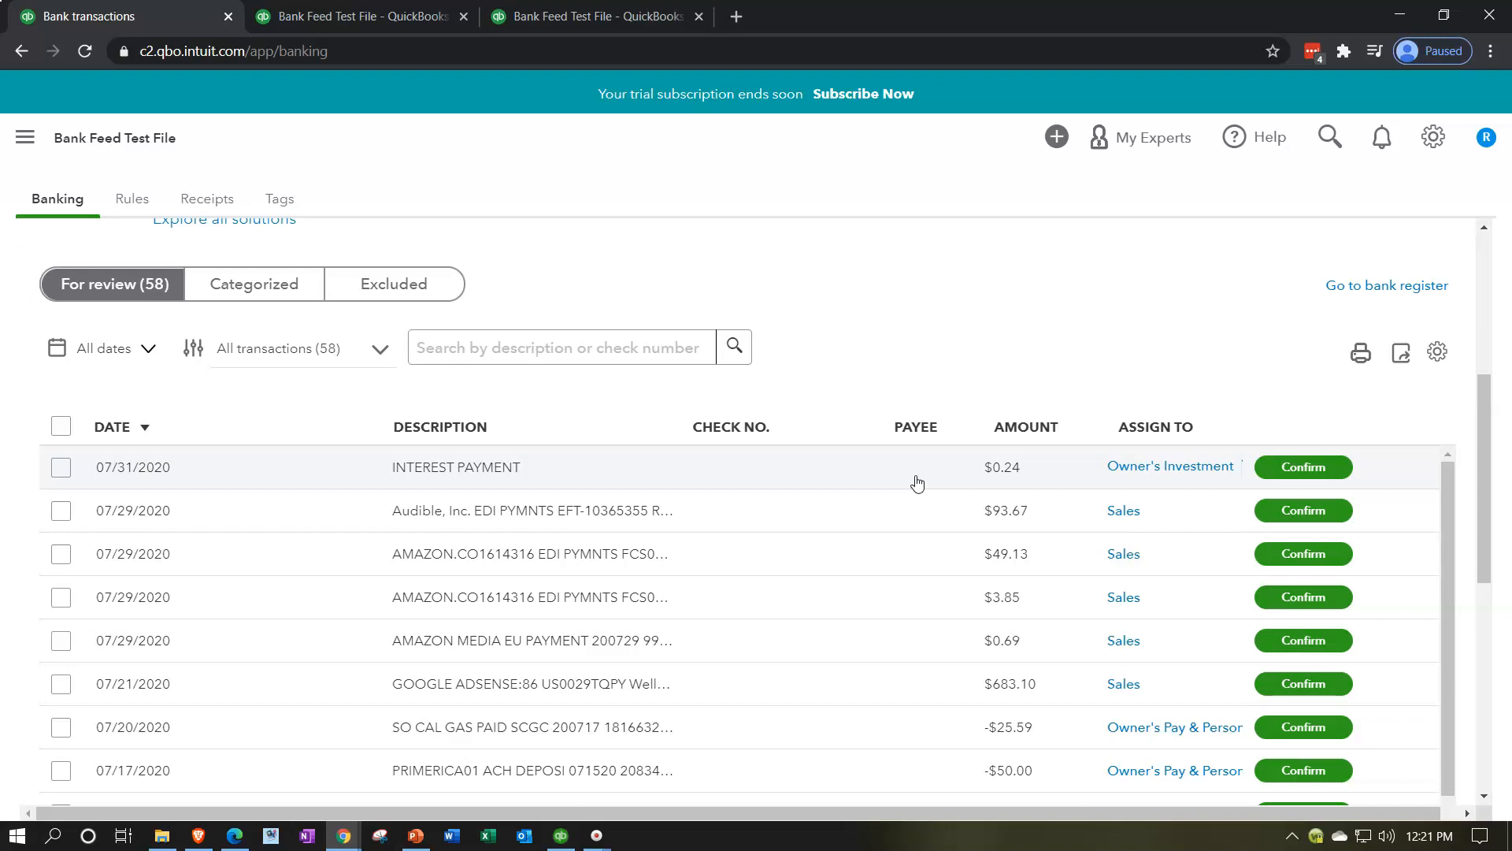
{"action": "left_click_drag", "start_coordinate": [918, 483], "coordinate": [534, 483]}
{"action": "left_click", "coordinate": [381, 353]}
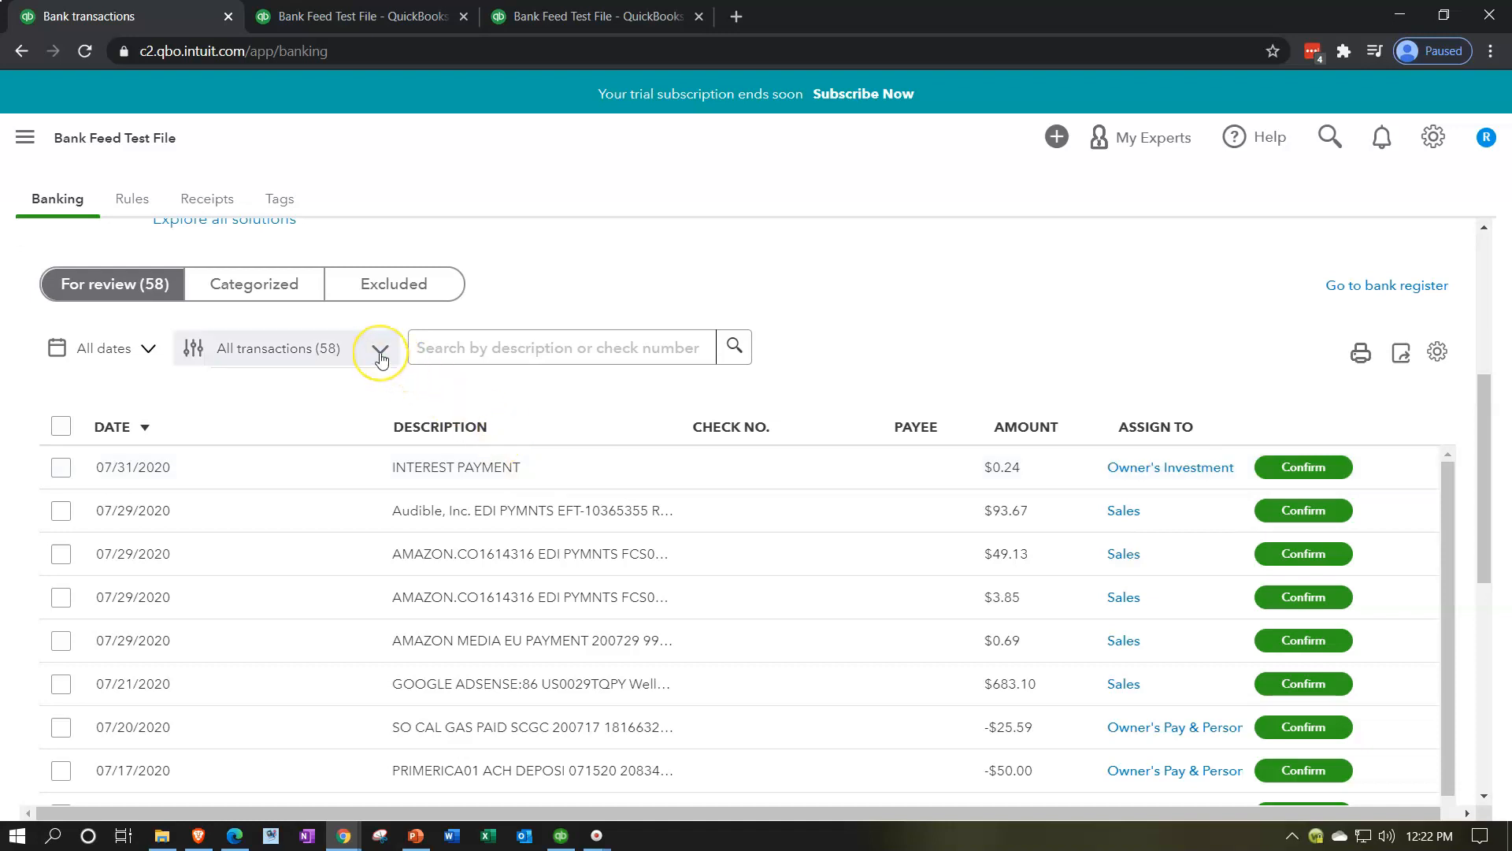
{"action": "left_click", "coordinate": [381, 354]}
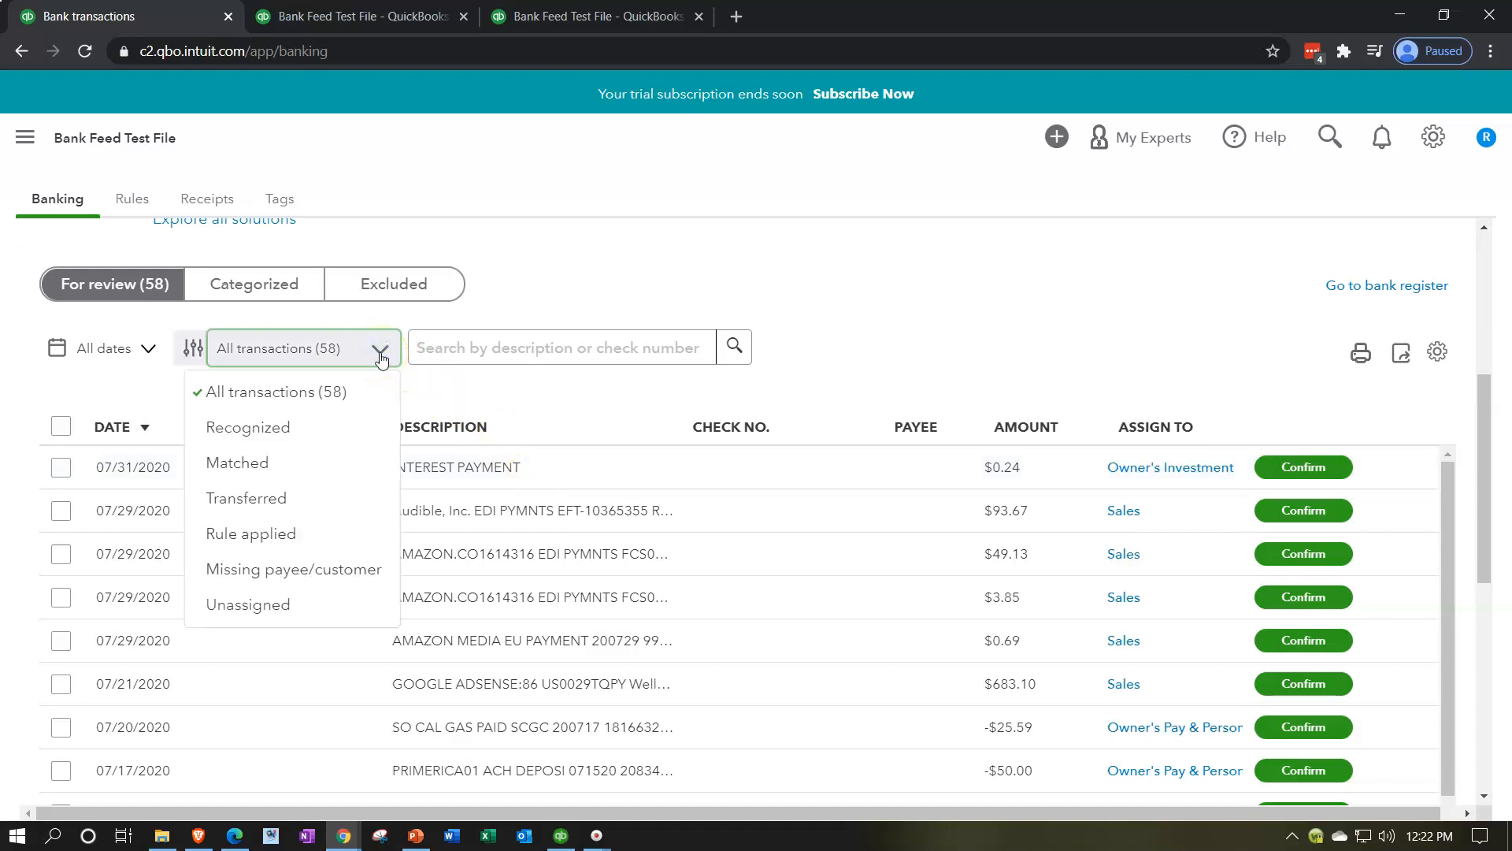
{"action": "left_click", "coordinate": [359, 453]}
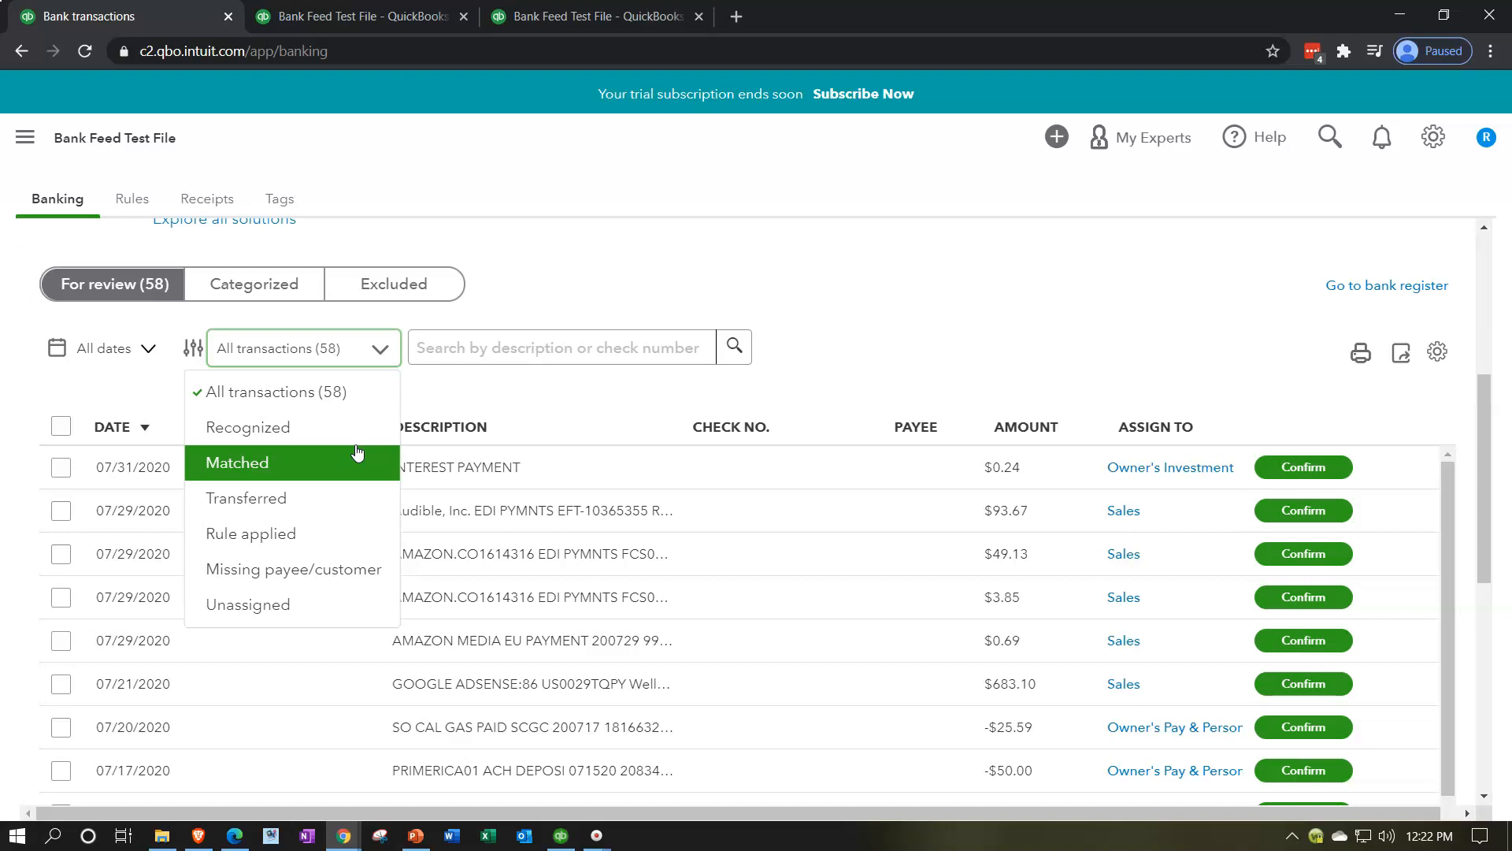
Switch to QuickBooks Desktop to view the home page's customer workflow from invoices to deposits, and minimize it to return to the bank feed
{"action": "left_click", "coordinate": [562, 837]}
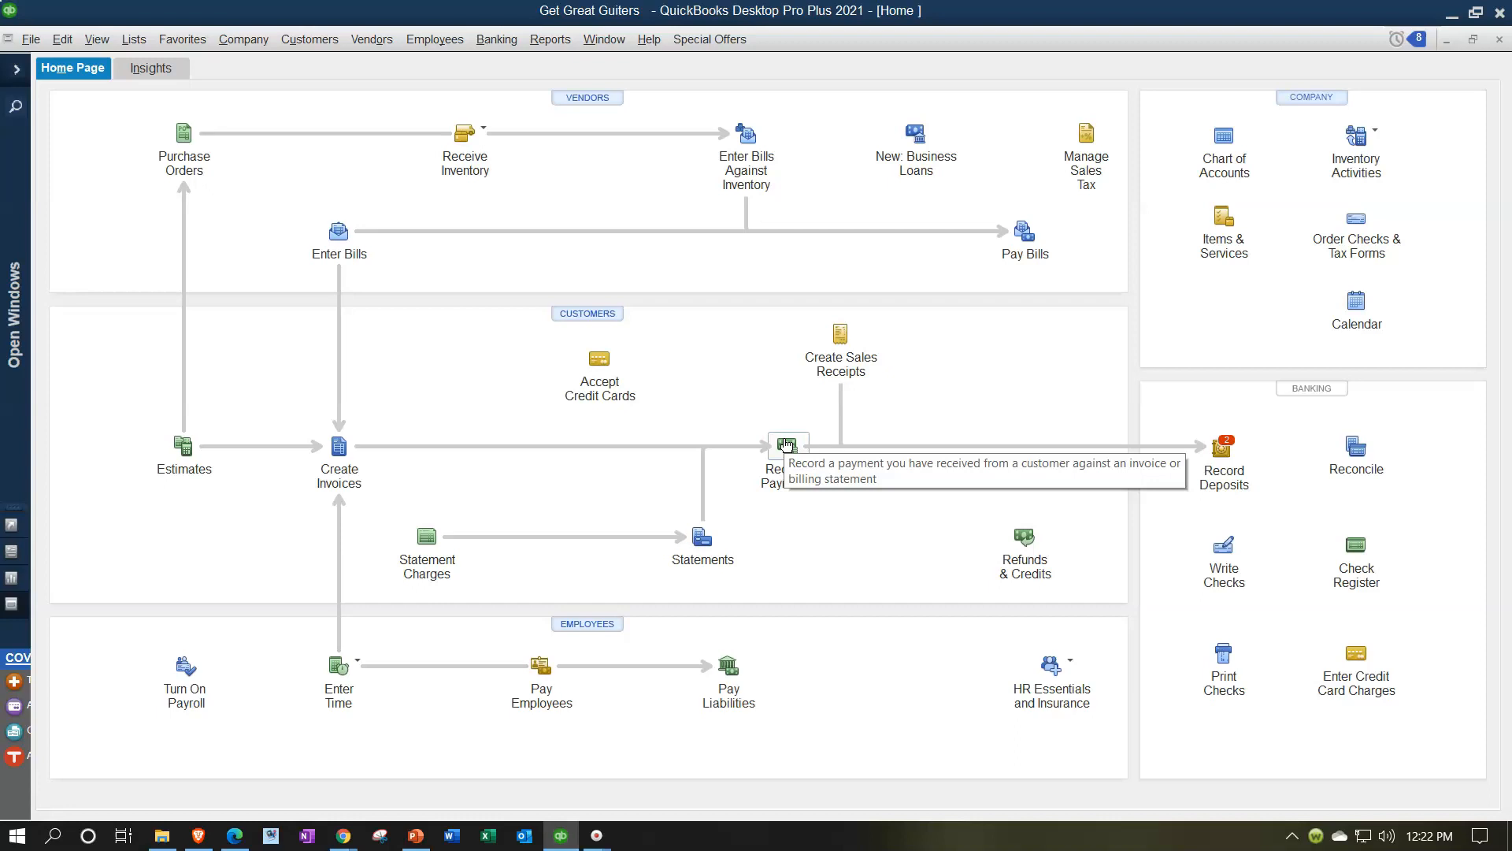
{"action": "left_click", "coordinate": [362, 482]}
{"action": "left_click", "coordinate": [1457, 17]}
{"action": "left_click", "coordinate": [957, 309]}
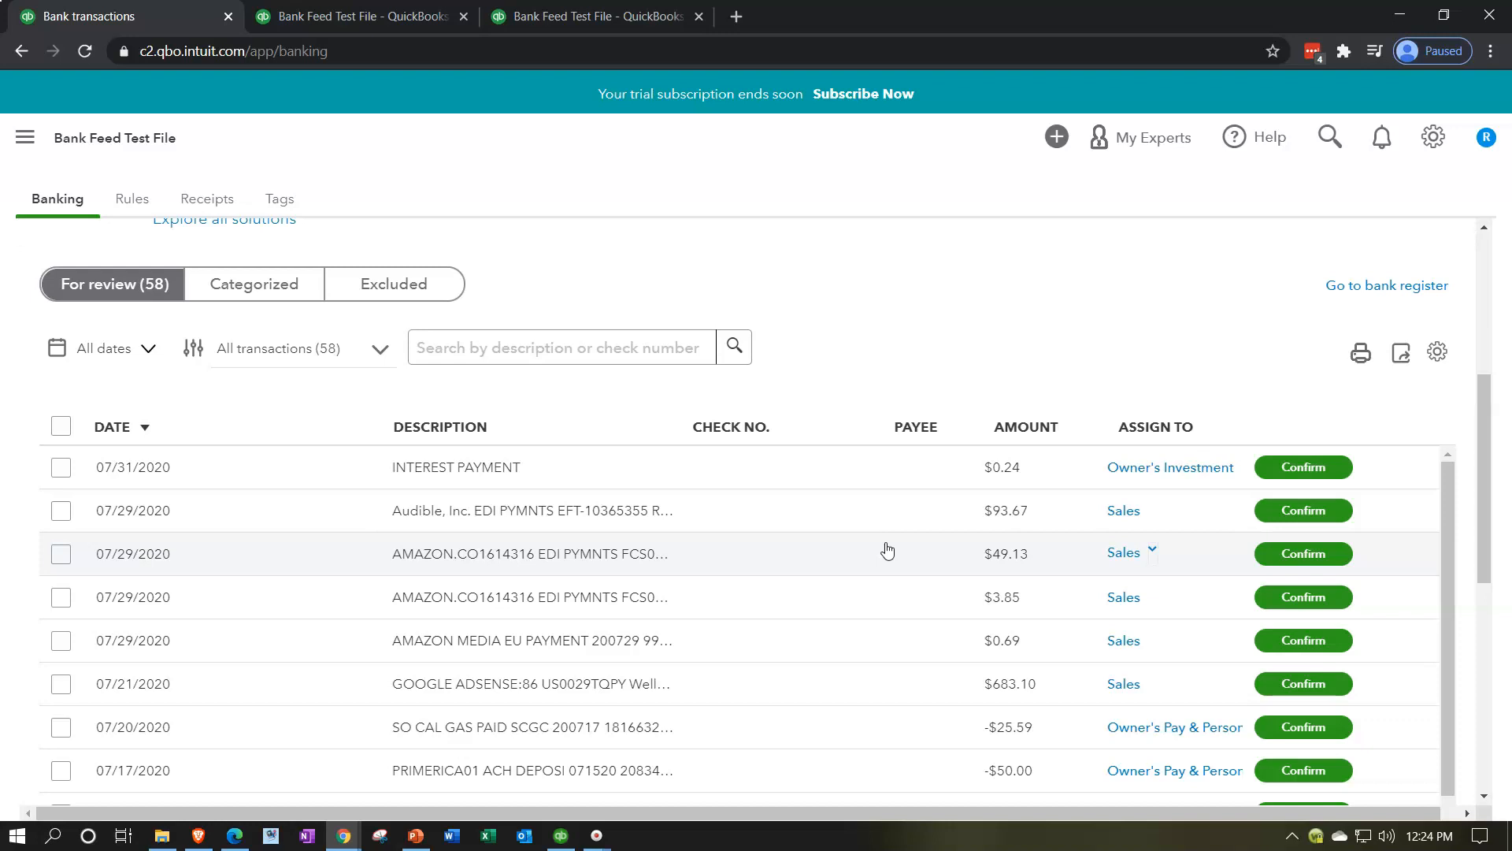
Examine the Transferred, Rule applied, Missing payee/customer and Unassigned filter options and the description search field without applying any
{"action": "left_click", "coordinate": [379, 352]}
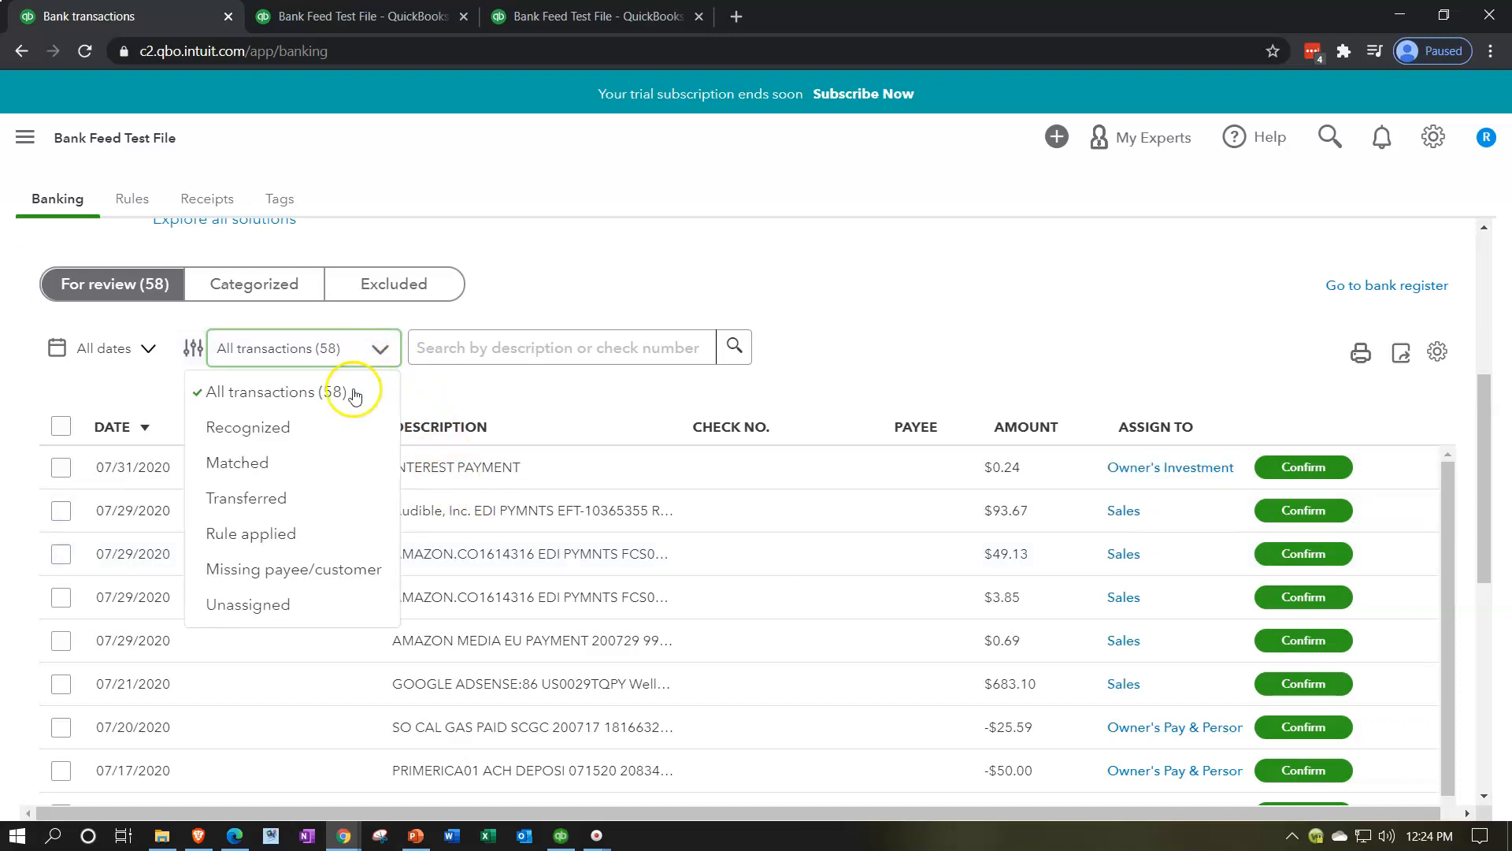
{"action": "left_click", "coordinate": [324, 504]}
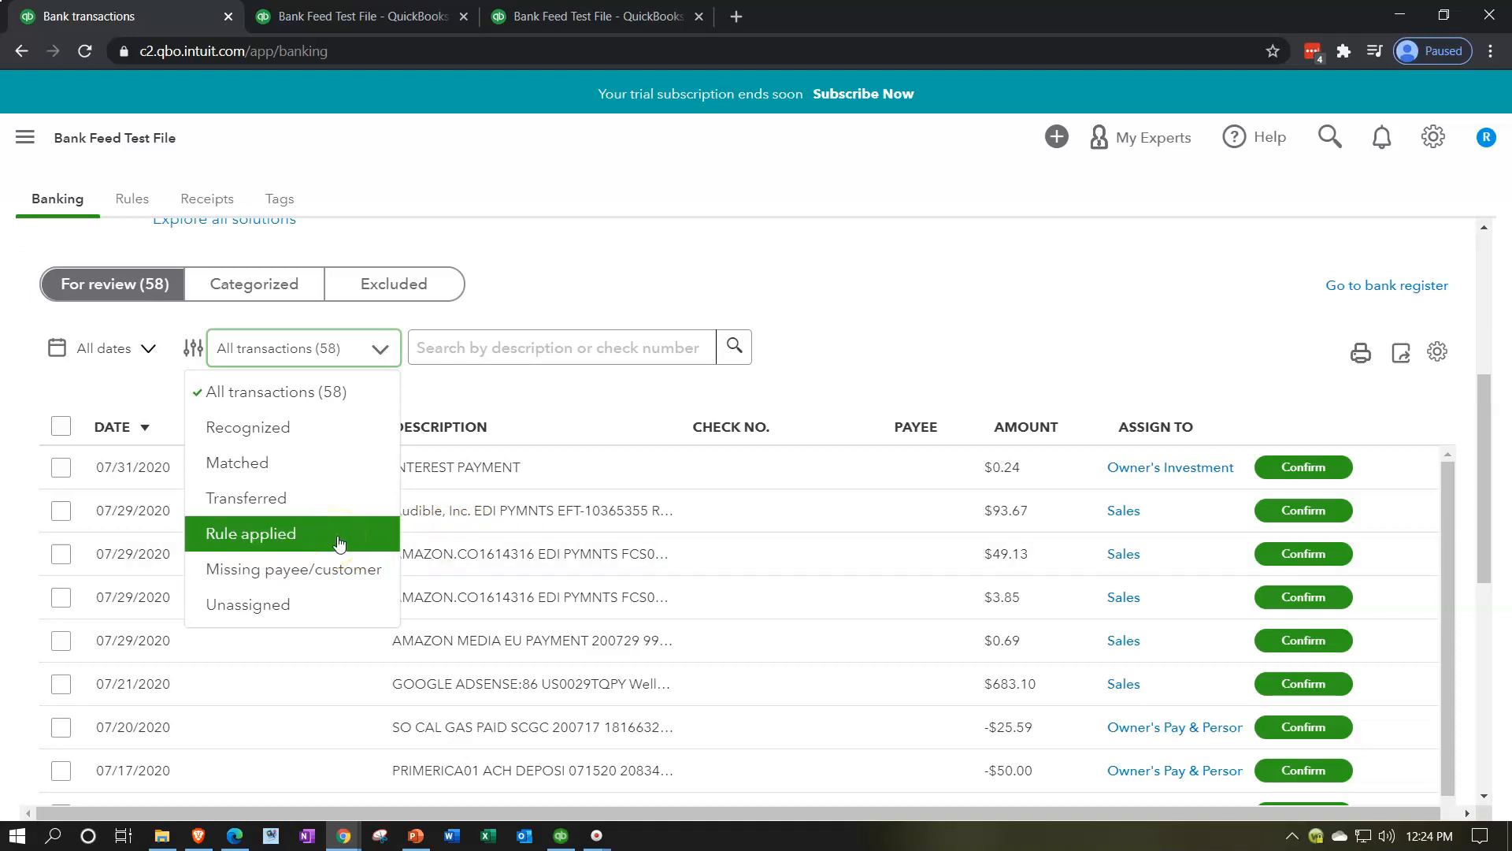
{"action": "left_click", "coordinate": [318, 579]}
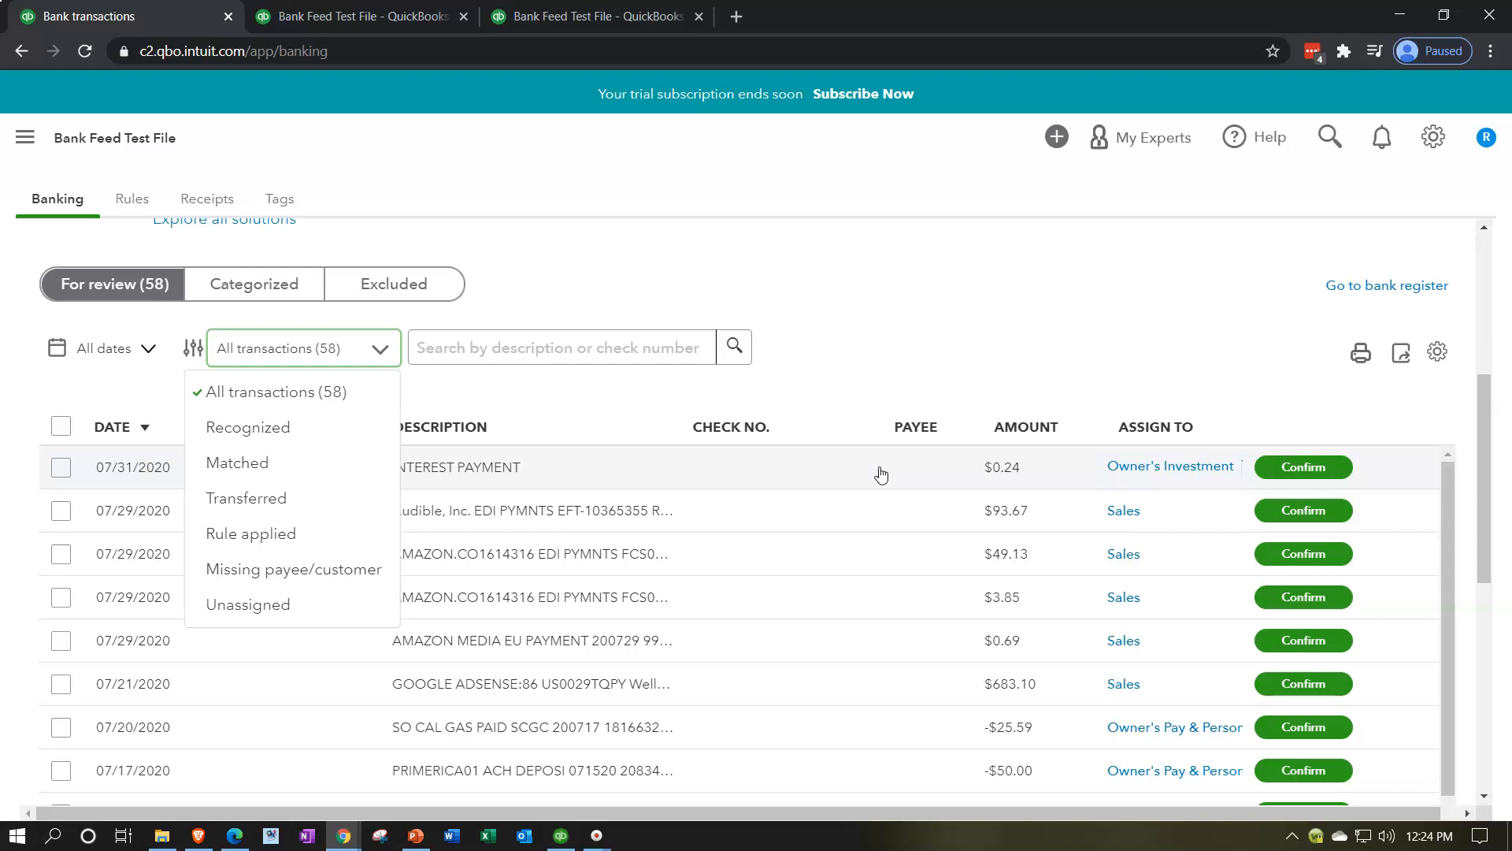
{"action": "left_click", "coordinate": [319, 611]}
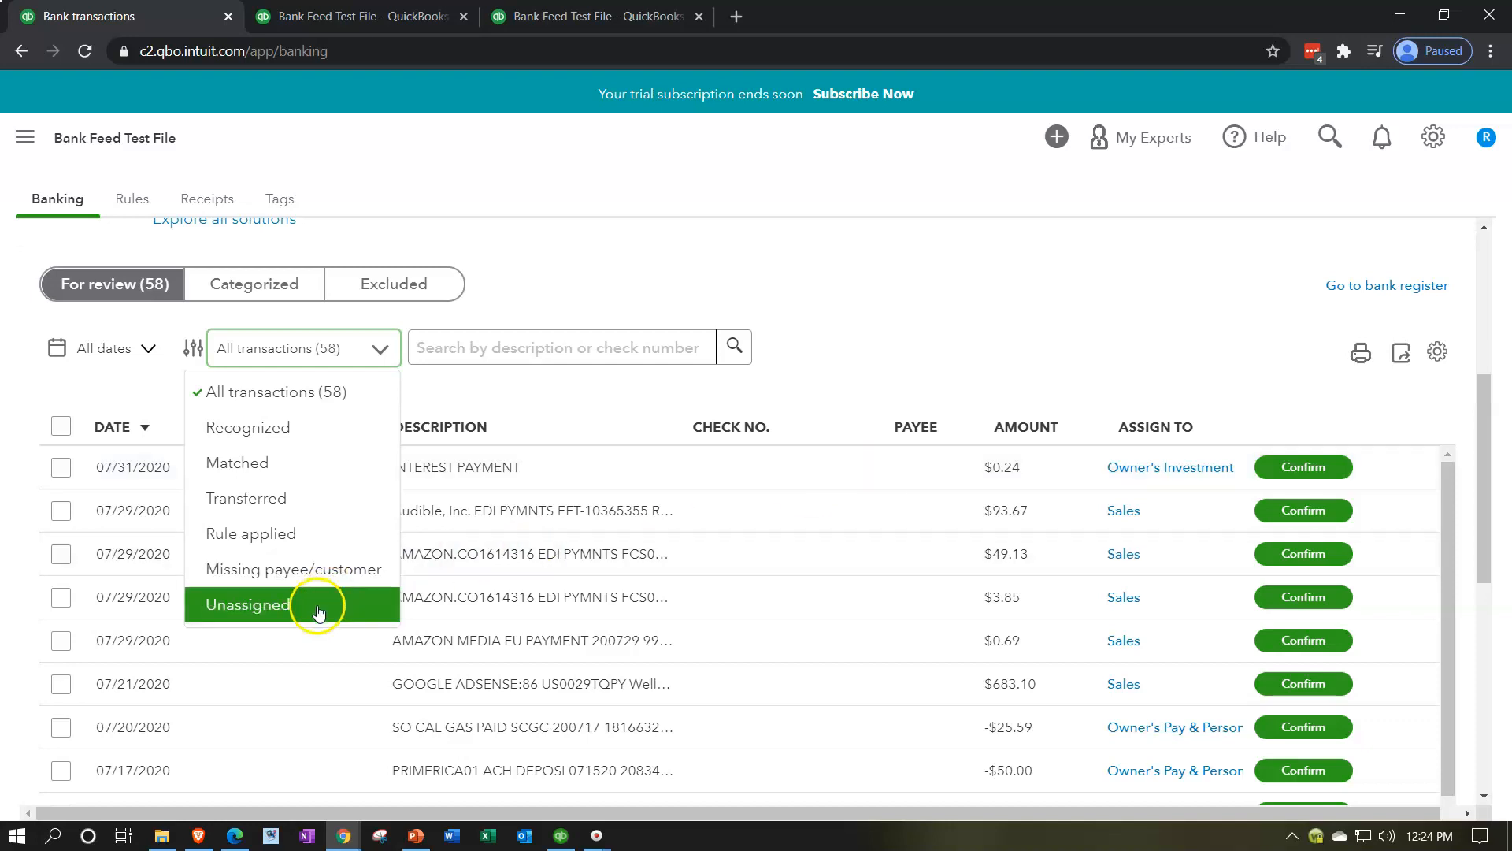
{"action": "left_click", "coordinate": [890, 313]}
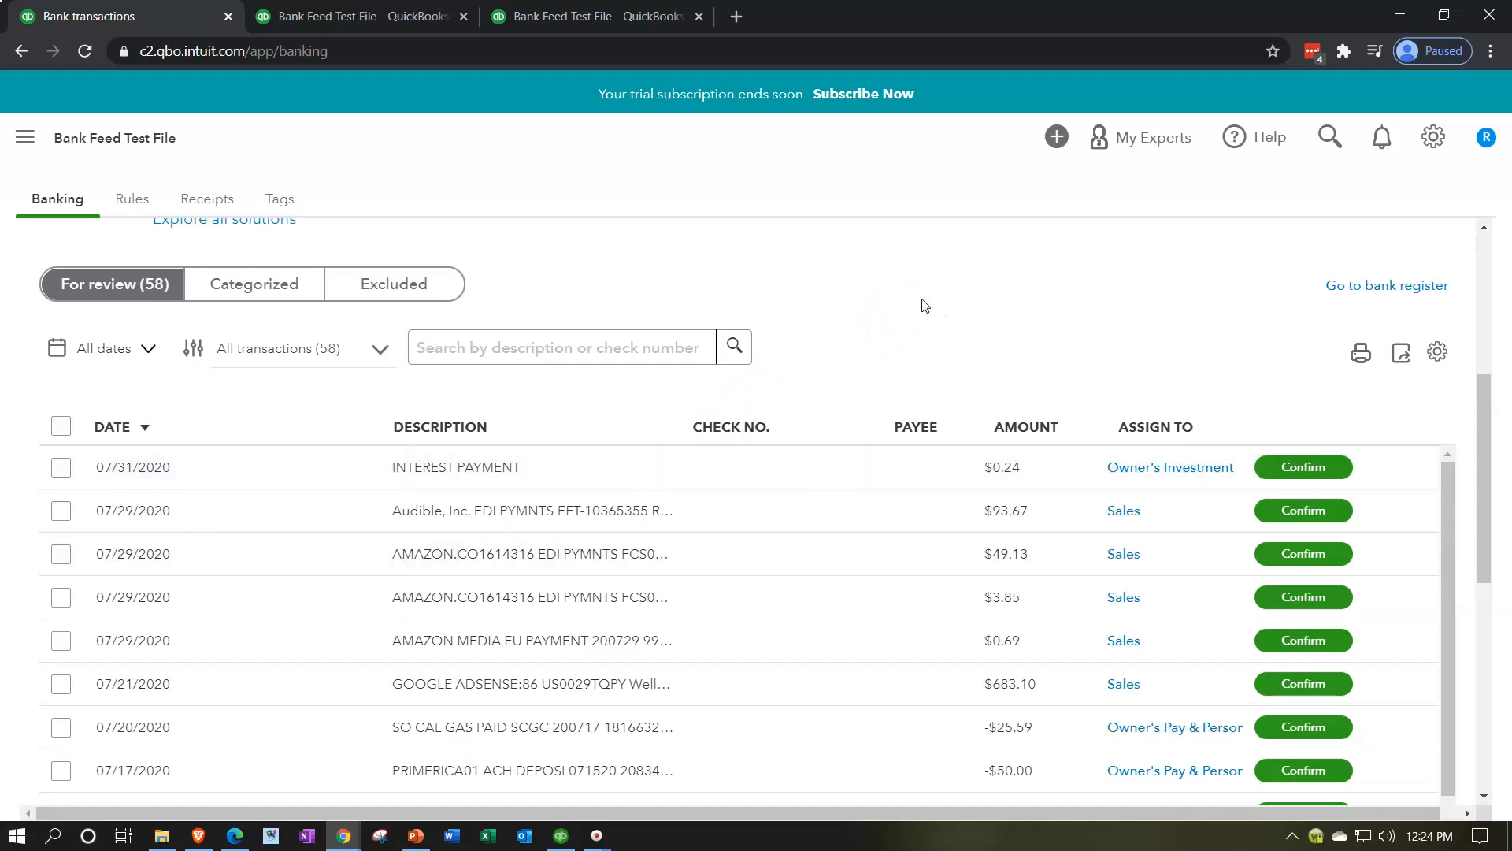
{"action": "left_click", "coordinate": [665, 339]}
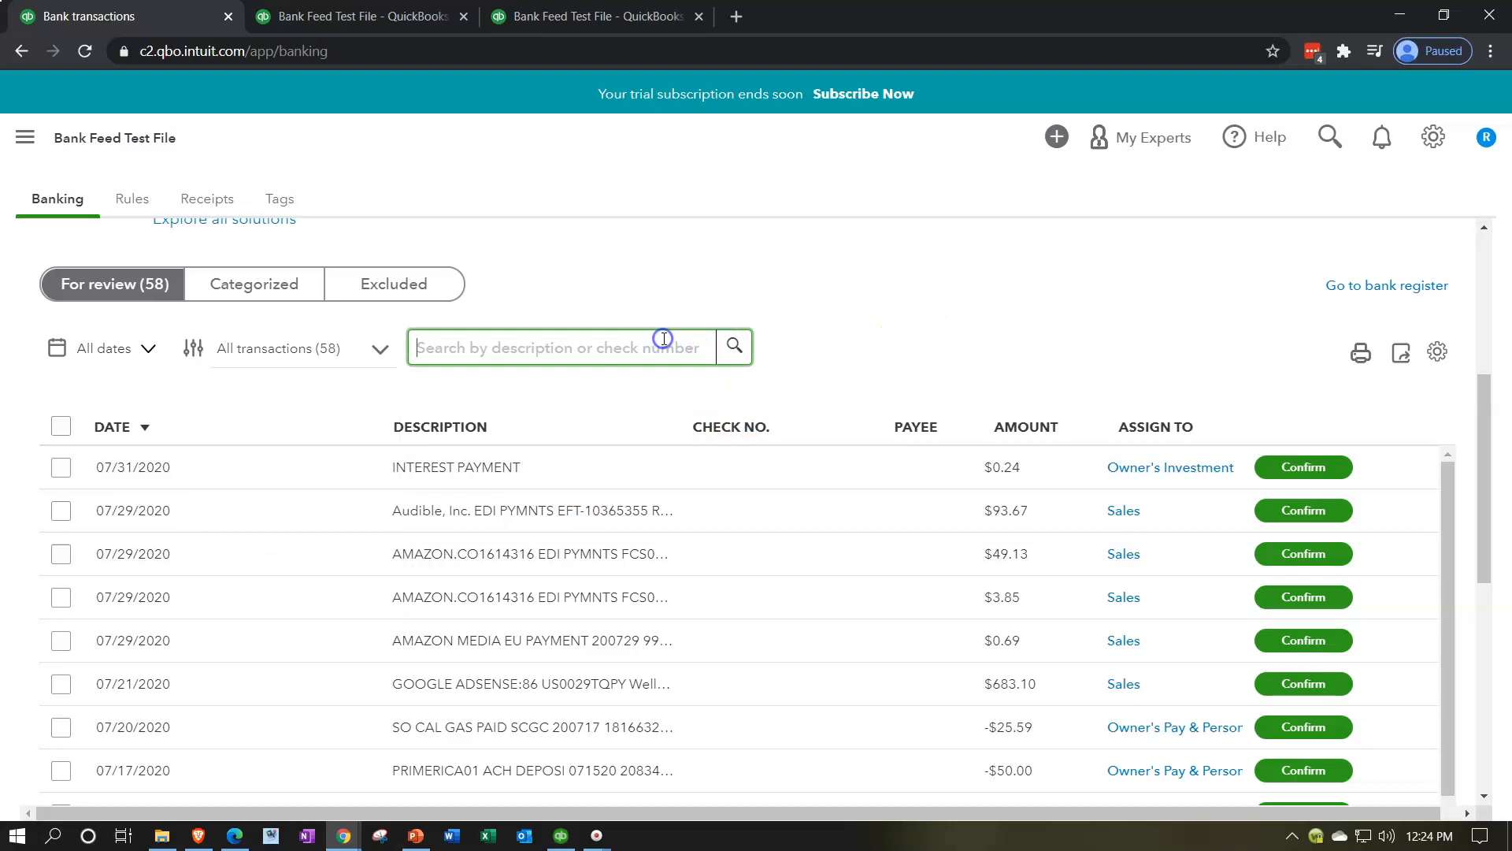
{"action": "left_click", "coordinate": [854, 306]}
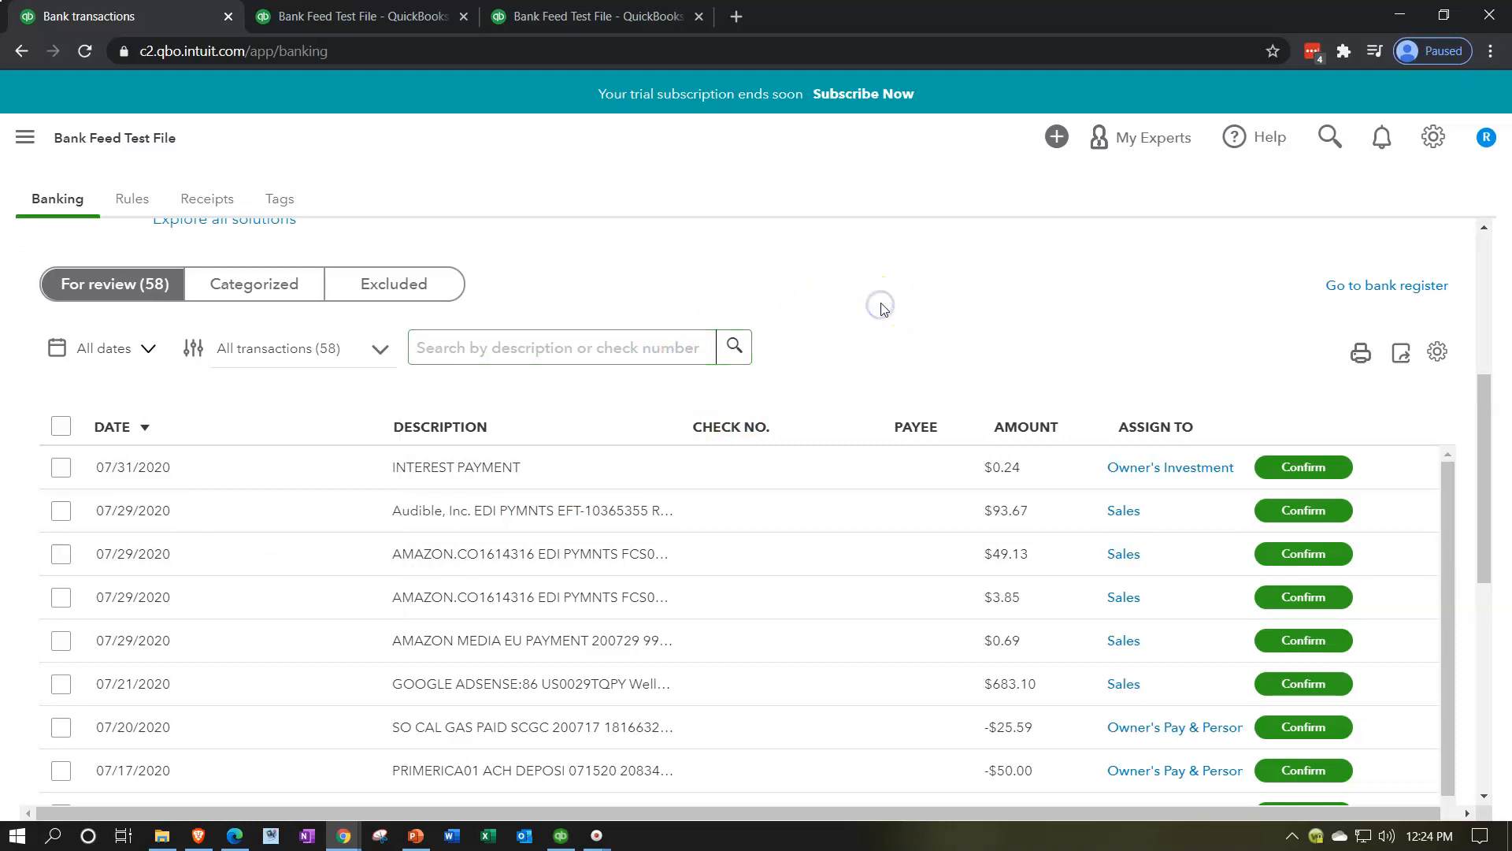
Sort the transactions for review by date, oldest first, then by description to group similar bank entries
{"action": "left_click", "coordinate": [145, 432]}
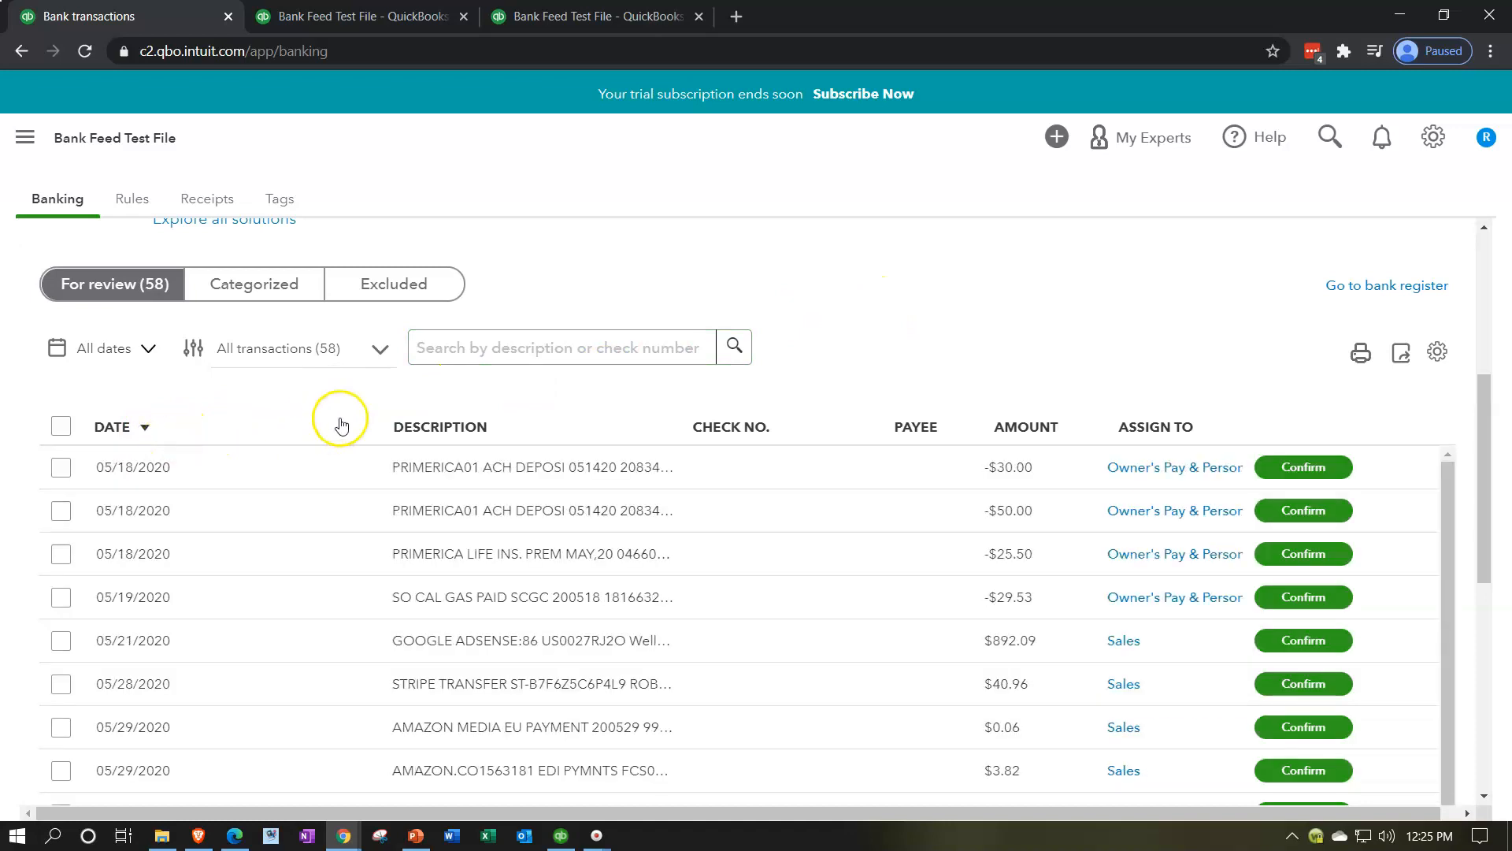
{"action": "left_click", "coordinate": [517, 425]}
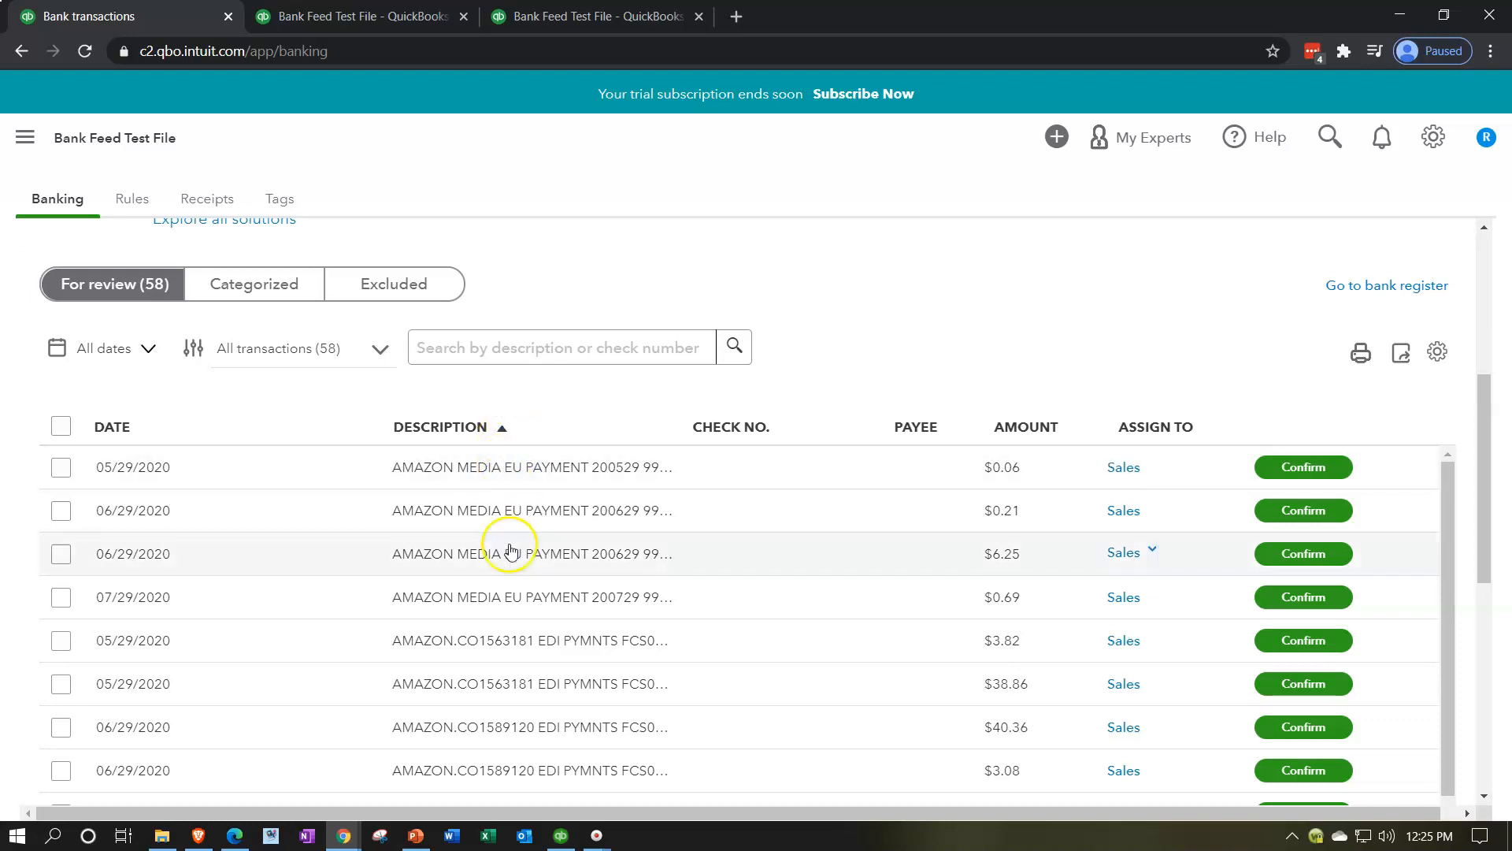
{"action": "scroll", "coordinate": [508, 544], "scroll_direction": "down", "scroll_amount": 4}
{"action": "scroll", "coordinate": [508, 549], "scroll_direction": "up", "scroll_amount": 3}
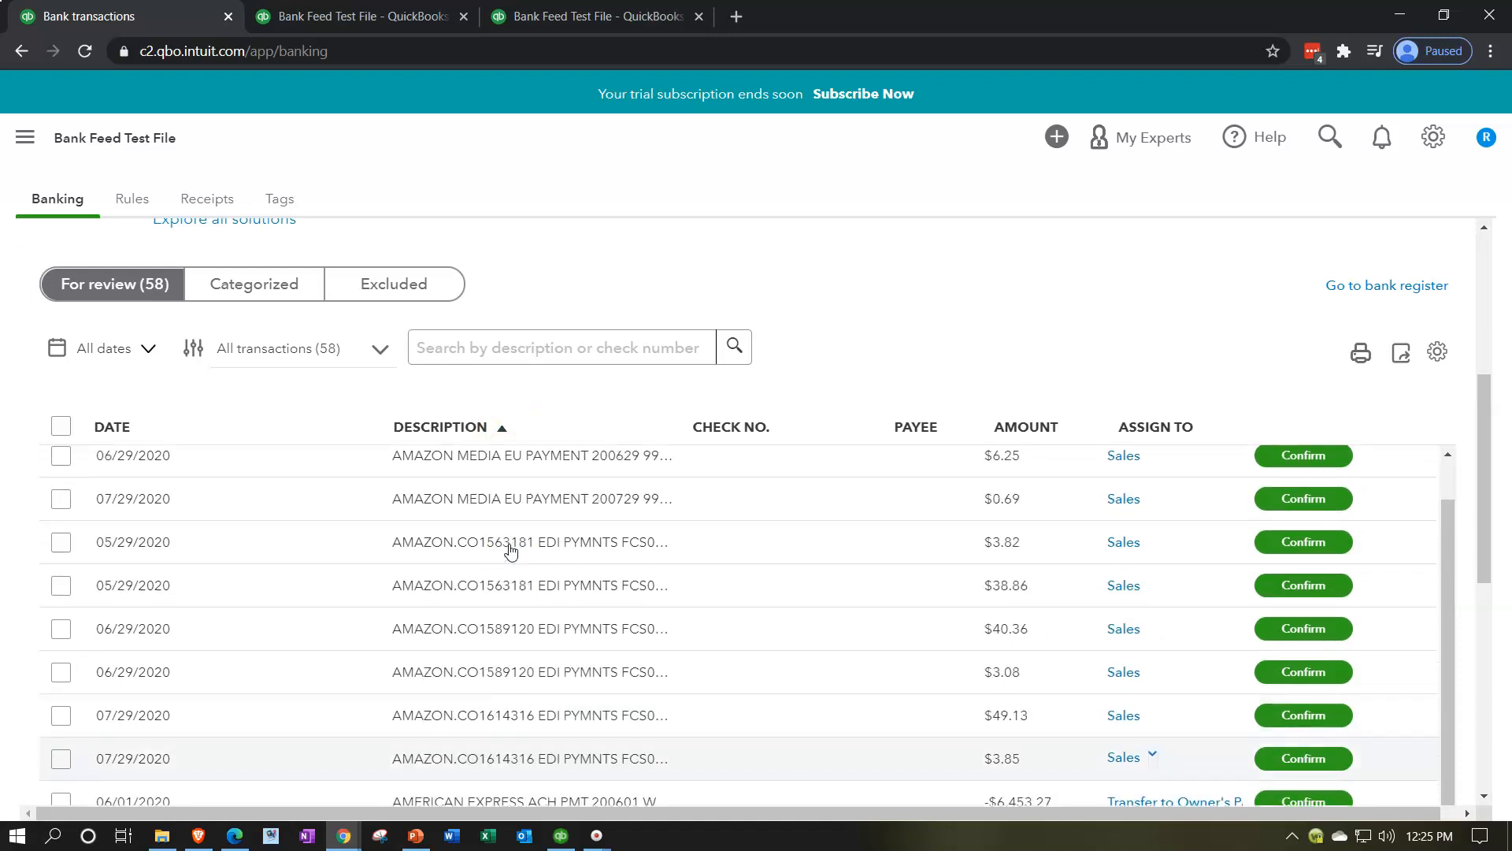
Select three neighbouring Amazon transactions to view the batch confirm, update and exclude options, then clear the selection
{"action": "left_click", "coordinate": [69, 466]}
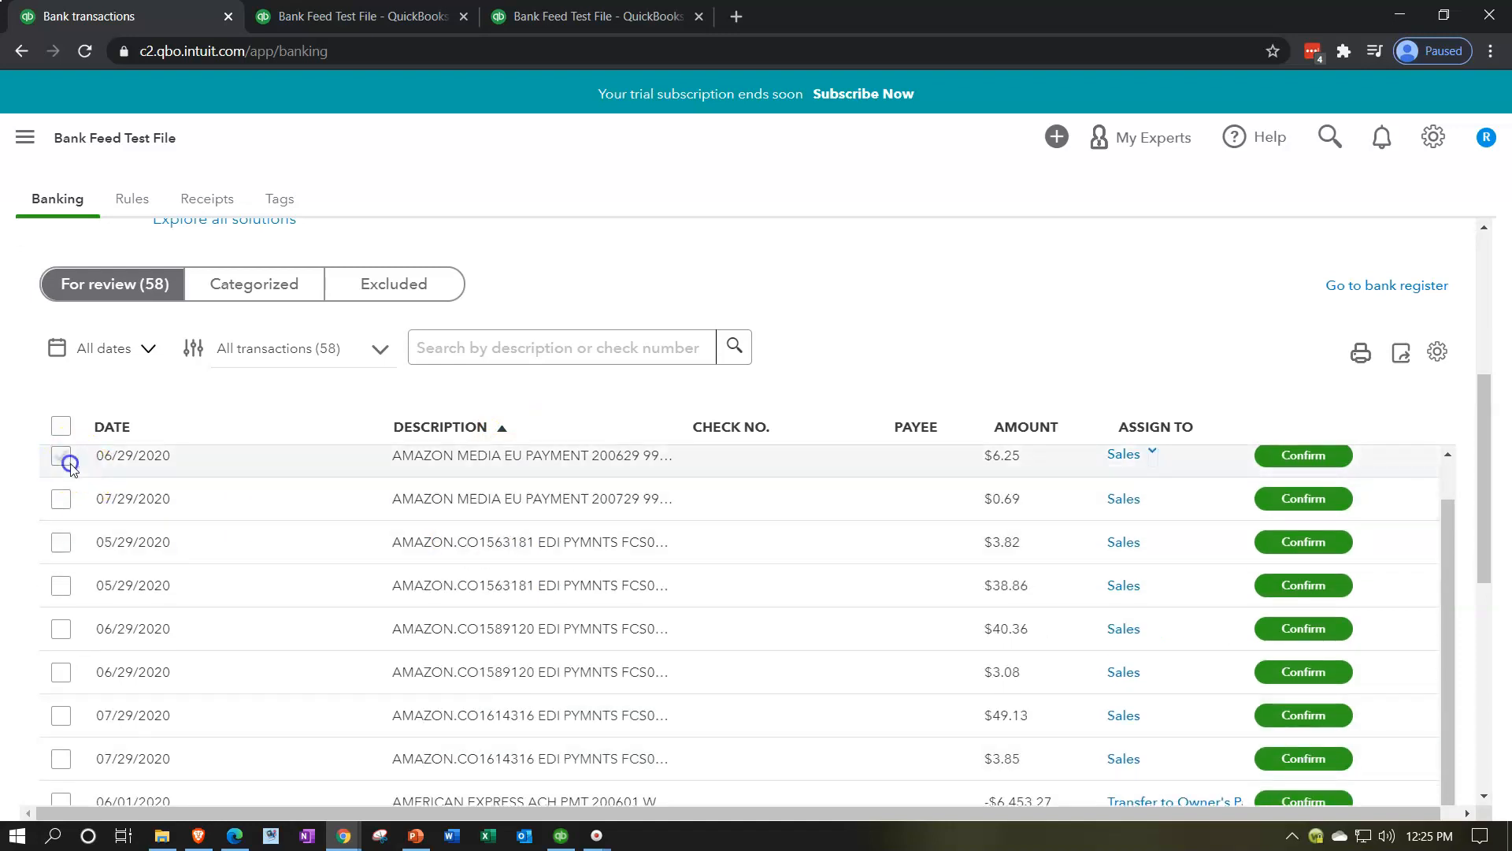
{"action": "left_click", "coordinate": [64, 495]}
{"action": "left_click", "coordinate": [63, 535]}
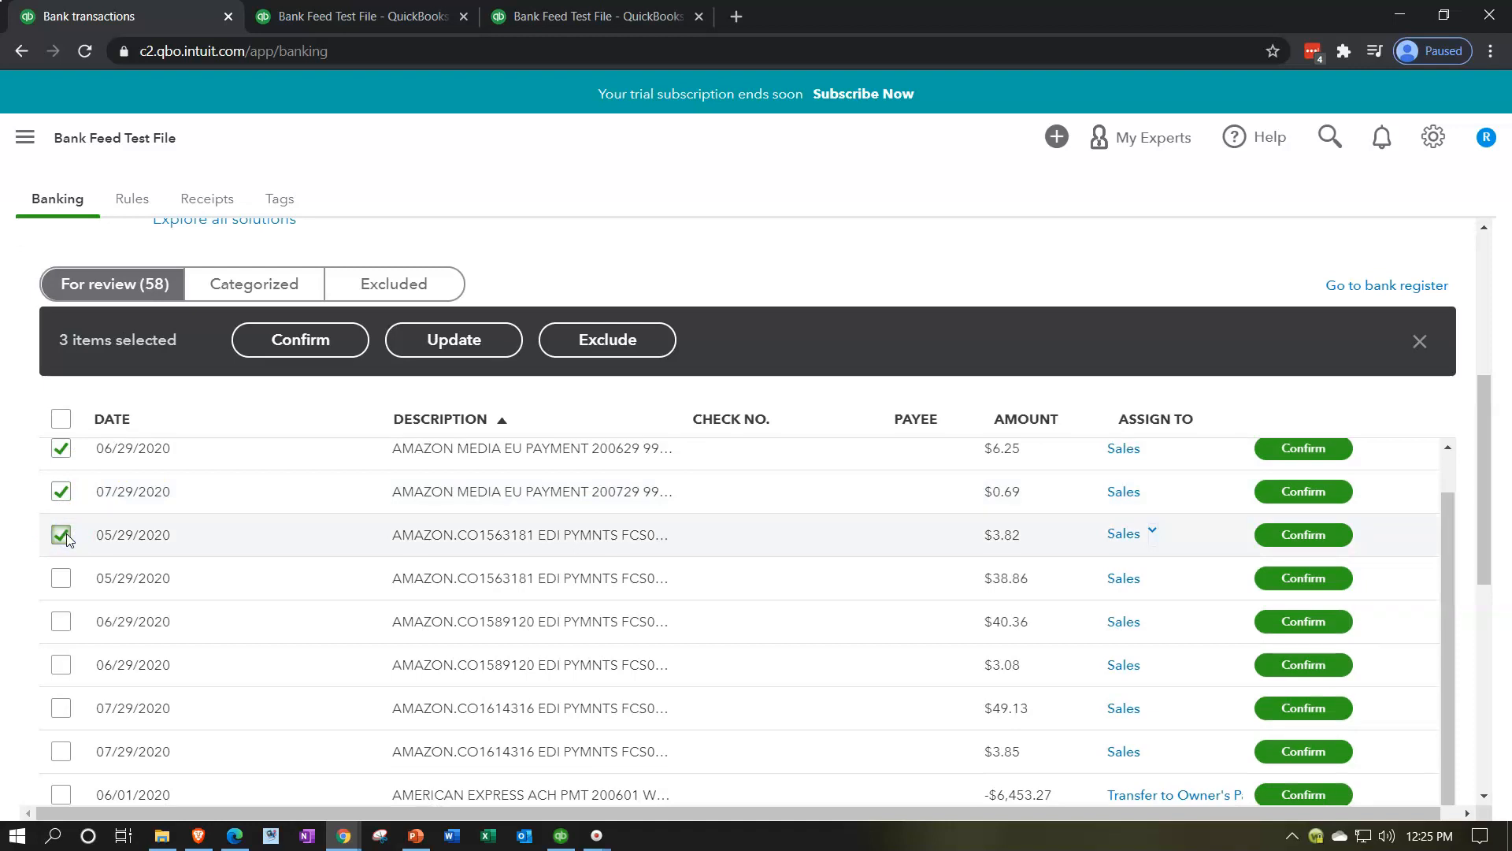
{"action": "left_click", "coordinate": [63, 536]}
{"action": "left_click", "coordinate": [63, 493]}
{"action": "left_click", "coordinate": [62, 449]}
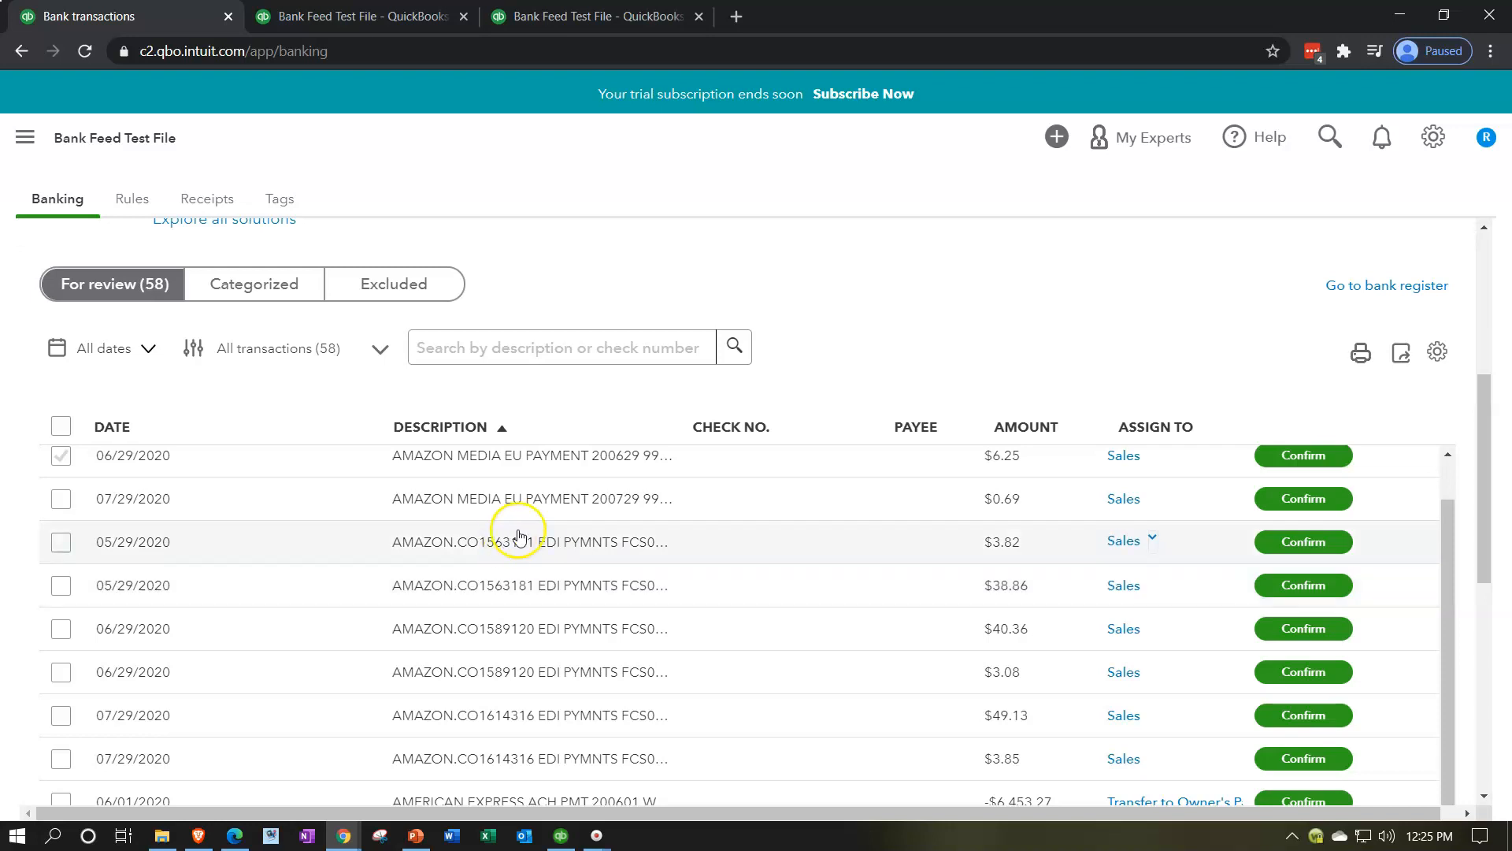
Try sorting by check number, then sort the transactions by date, oldest first, and look through their suggested Assign To accounts
{"action": "left_click", "coordinate": [814, 442]}
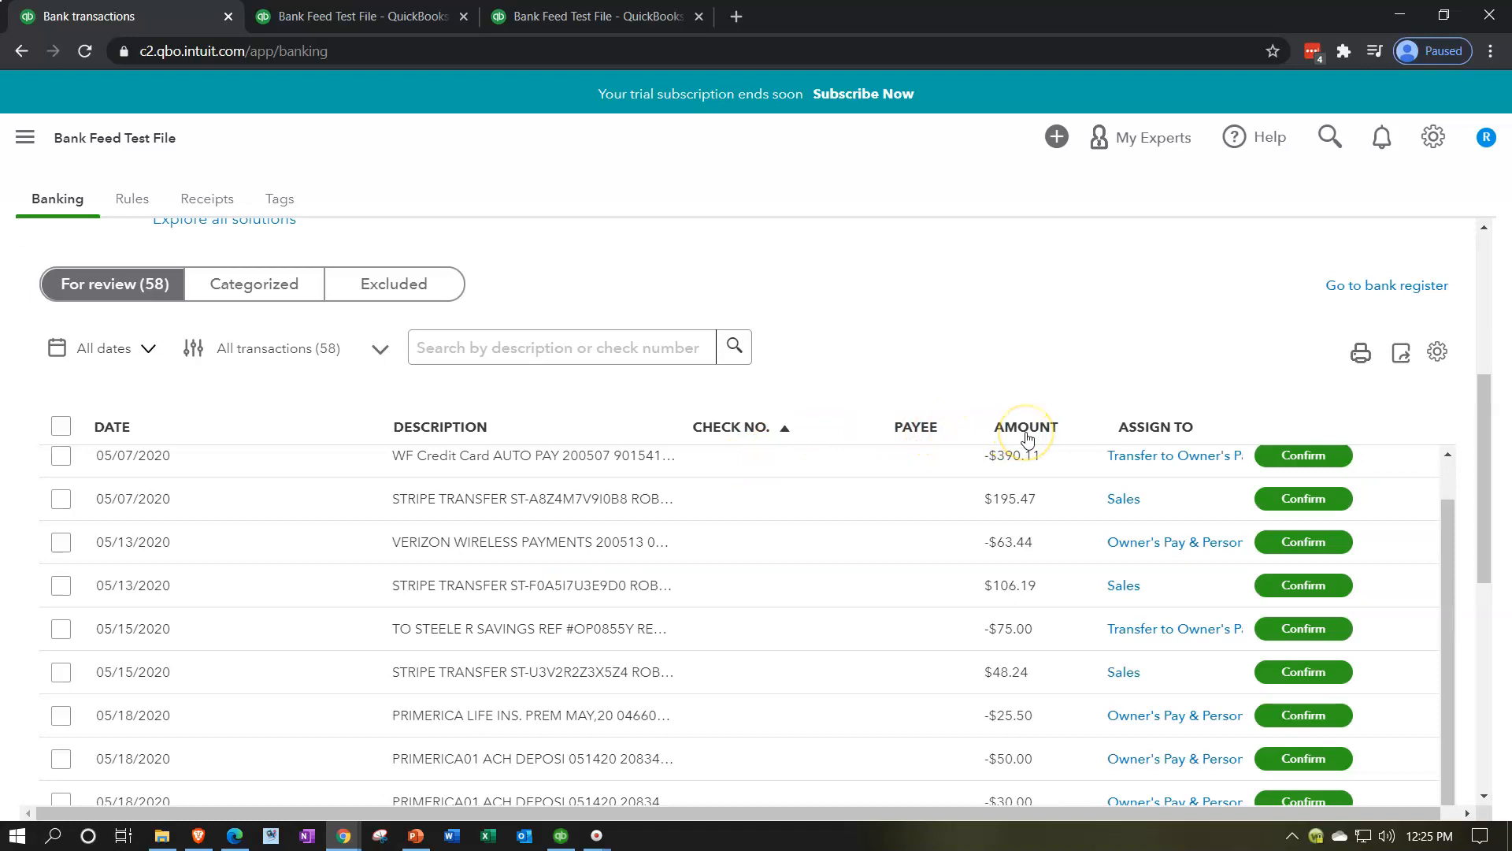
{"action": "left_click", "coordinate": [154, 434]}
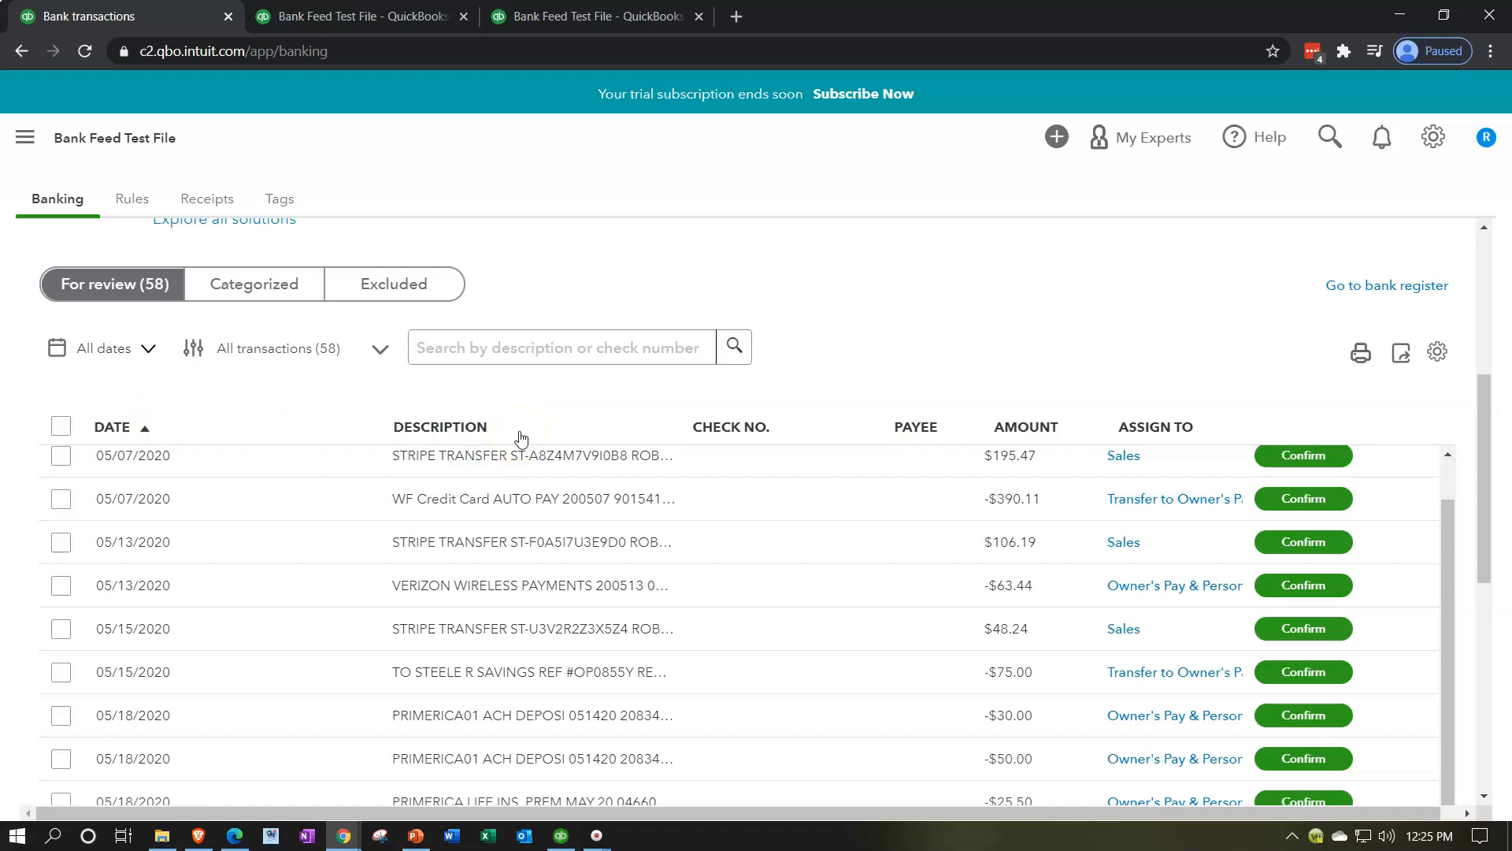
{"action": "scroll", "coordinate": [700, 632], "scroll_direction": "up", "scroll_amount": 1}
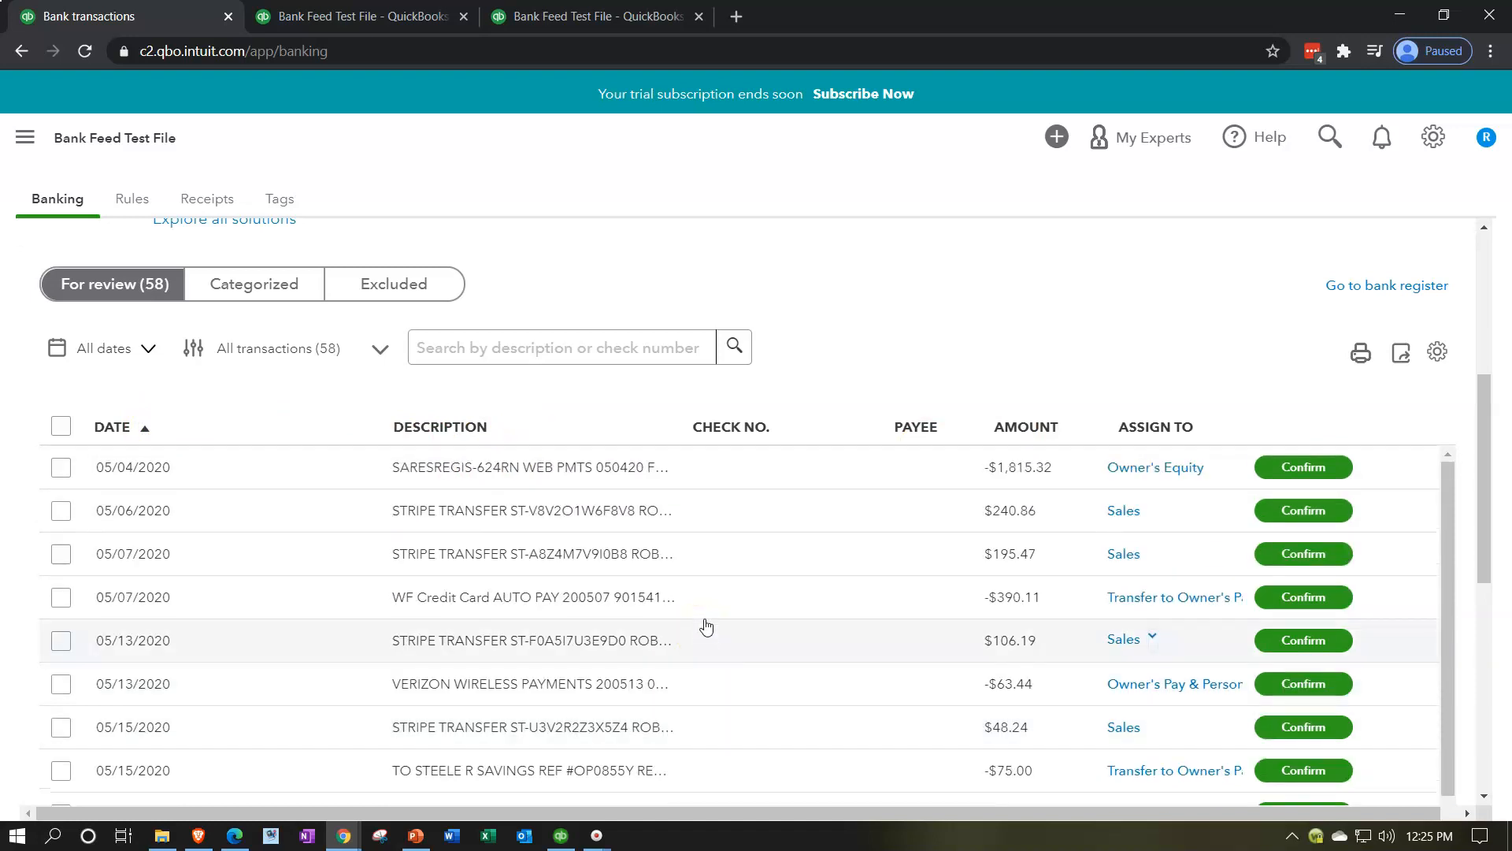
{"action": "scroll", "coordinate": [1140, 552], "scroll_direction": "up", "scroll_amount": 1}
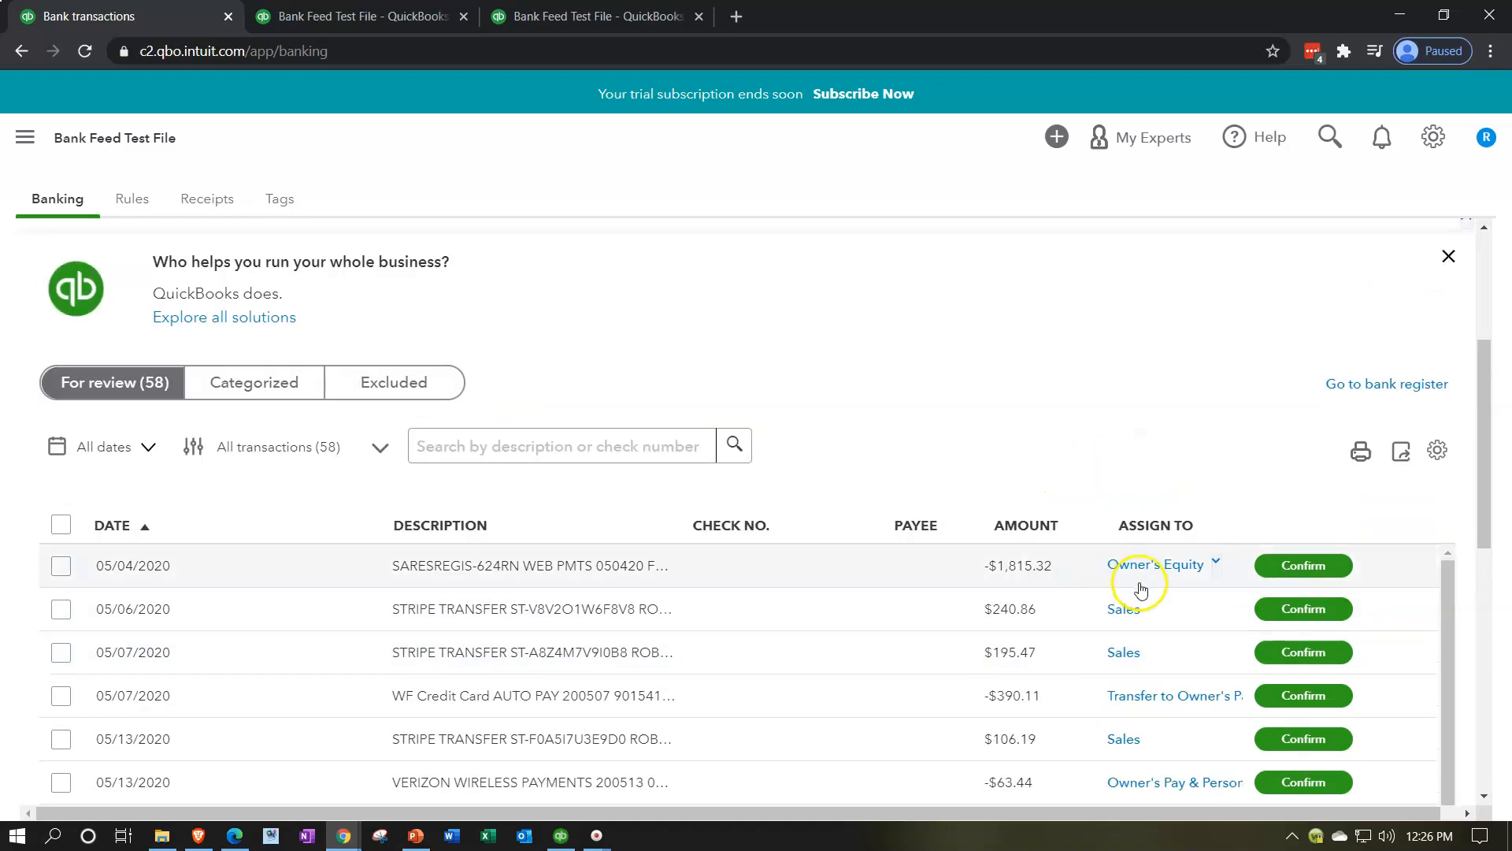
{"action": "scroll", "coordinate": [1158, 557], "scroll_direction": "down", "scroll_amount": 1}
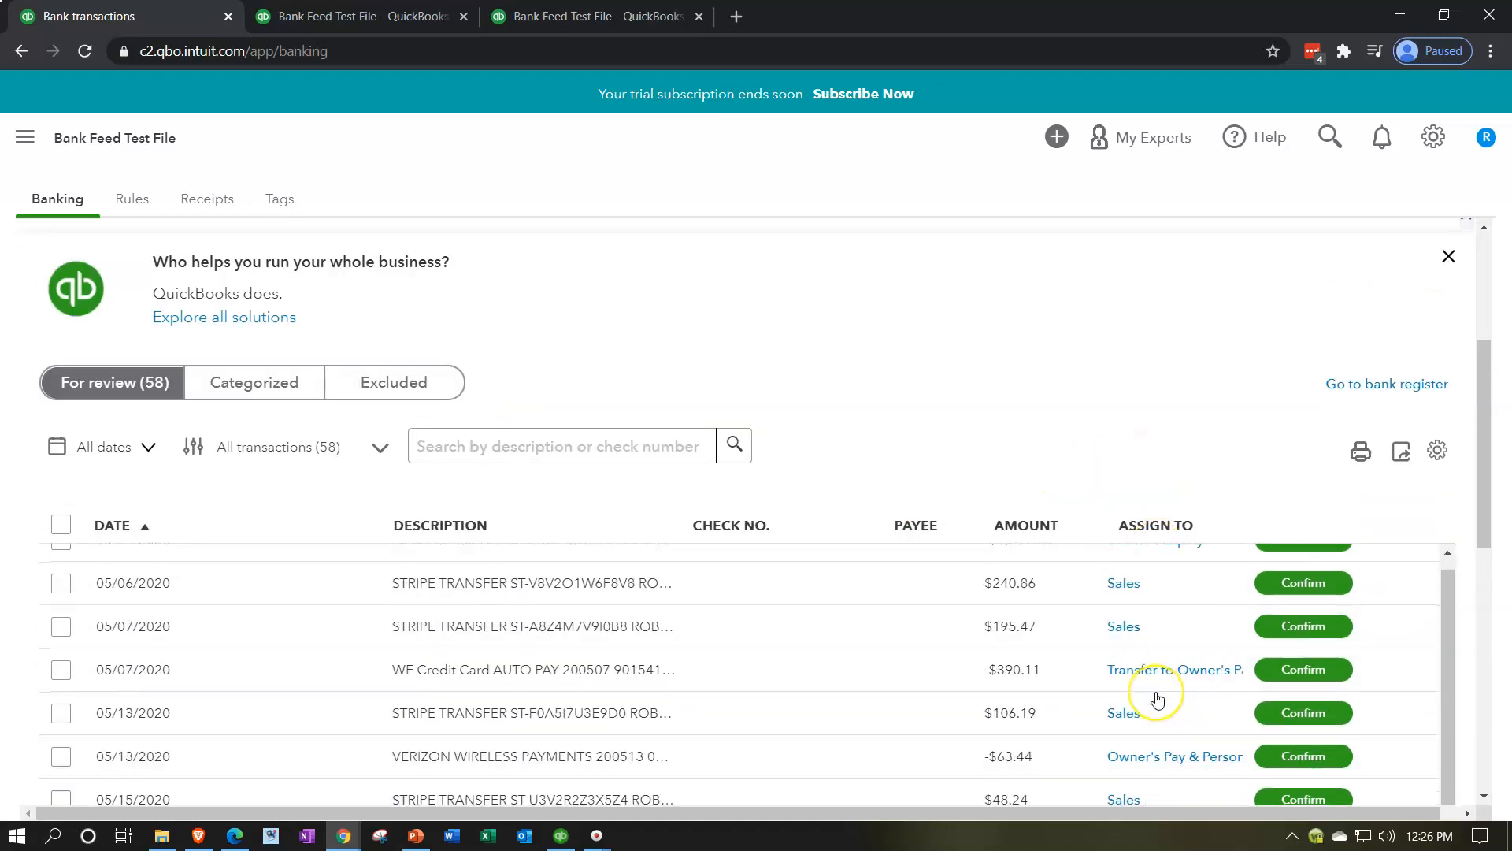
{"action": "scroll", "coordinate": [1157, 698], "scroll_direction": "up", "scroll_amount": 1}
{"action": "scroll", "coordinate": [1158, 705], "scroll_direction": "down", "scroll_amount": 3}
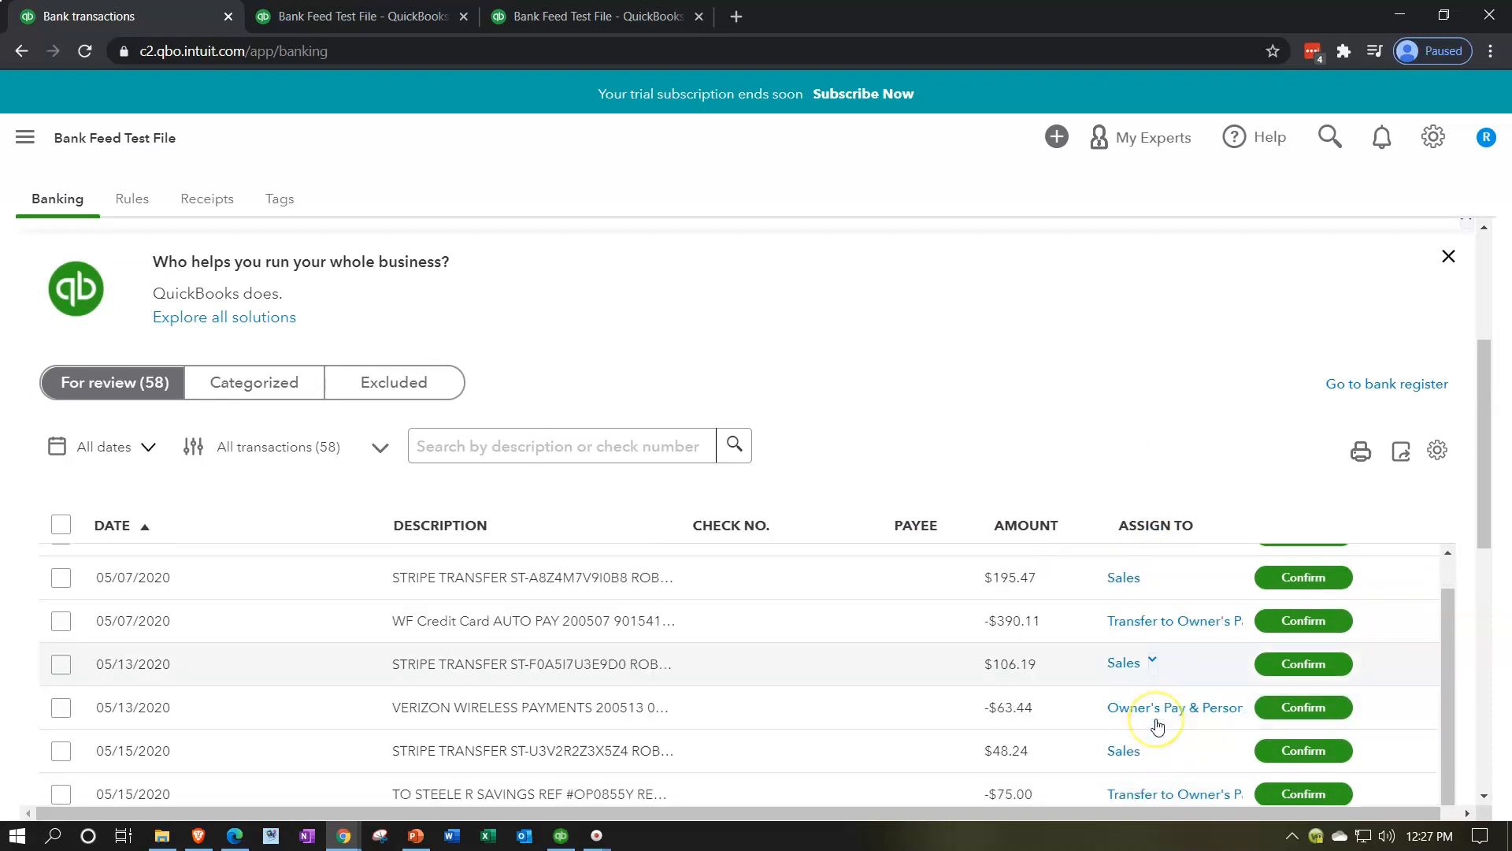
{"action": "scroll", "coordinate": [1157, 725], "scroll_direction": "down", "scroll_amount": 1}
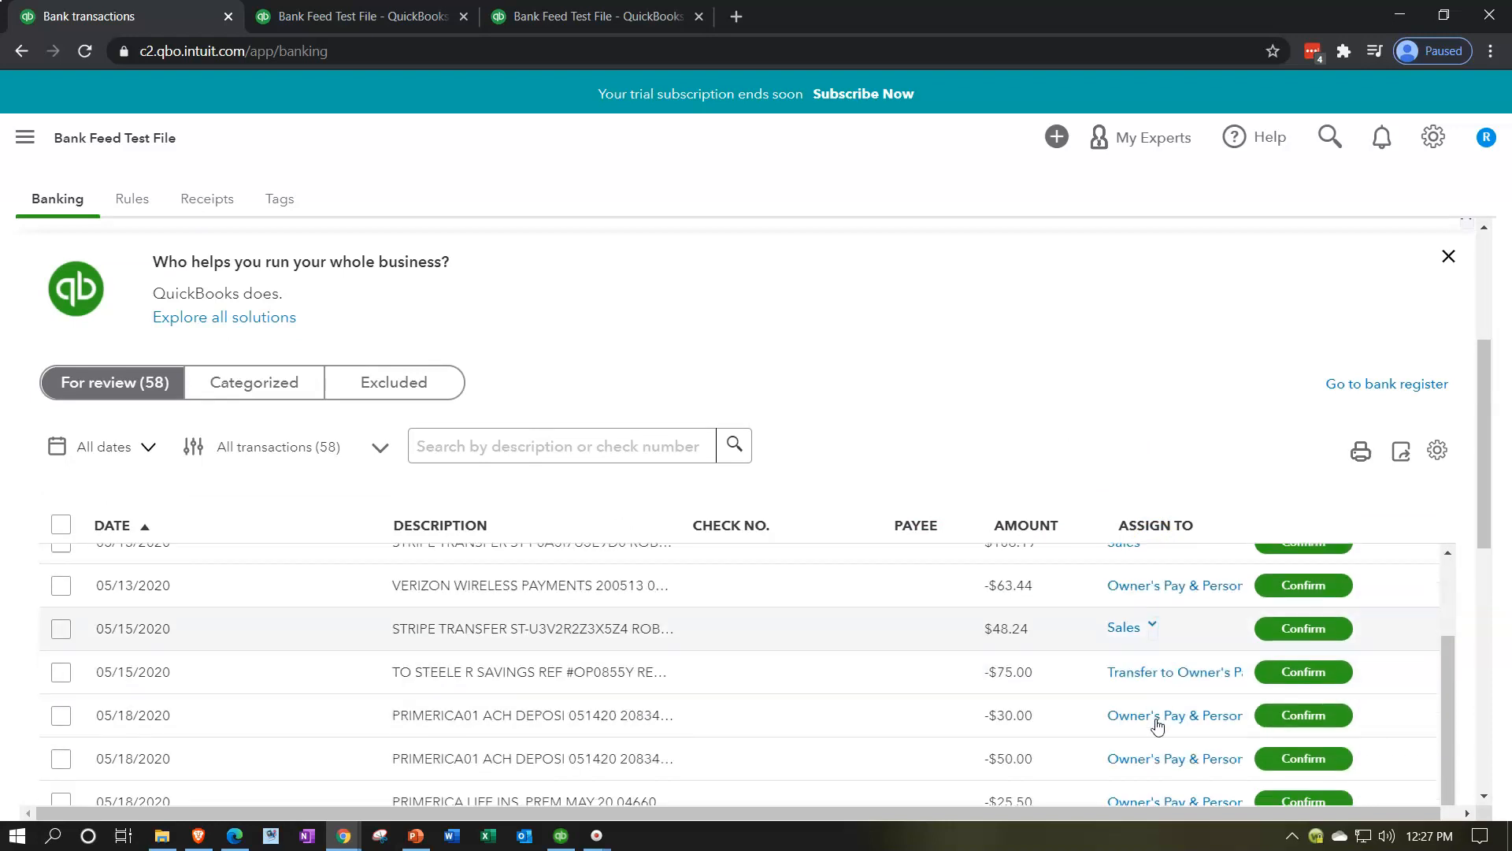
Examine the amounts, suggested Assign To accounts and individual confirm options of the May and June transactions
{"action": "scroll", "coordinate": [1157, 725], "scroll_direction": "down", "scroll_amount": 2}
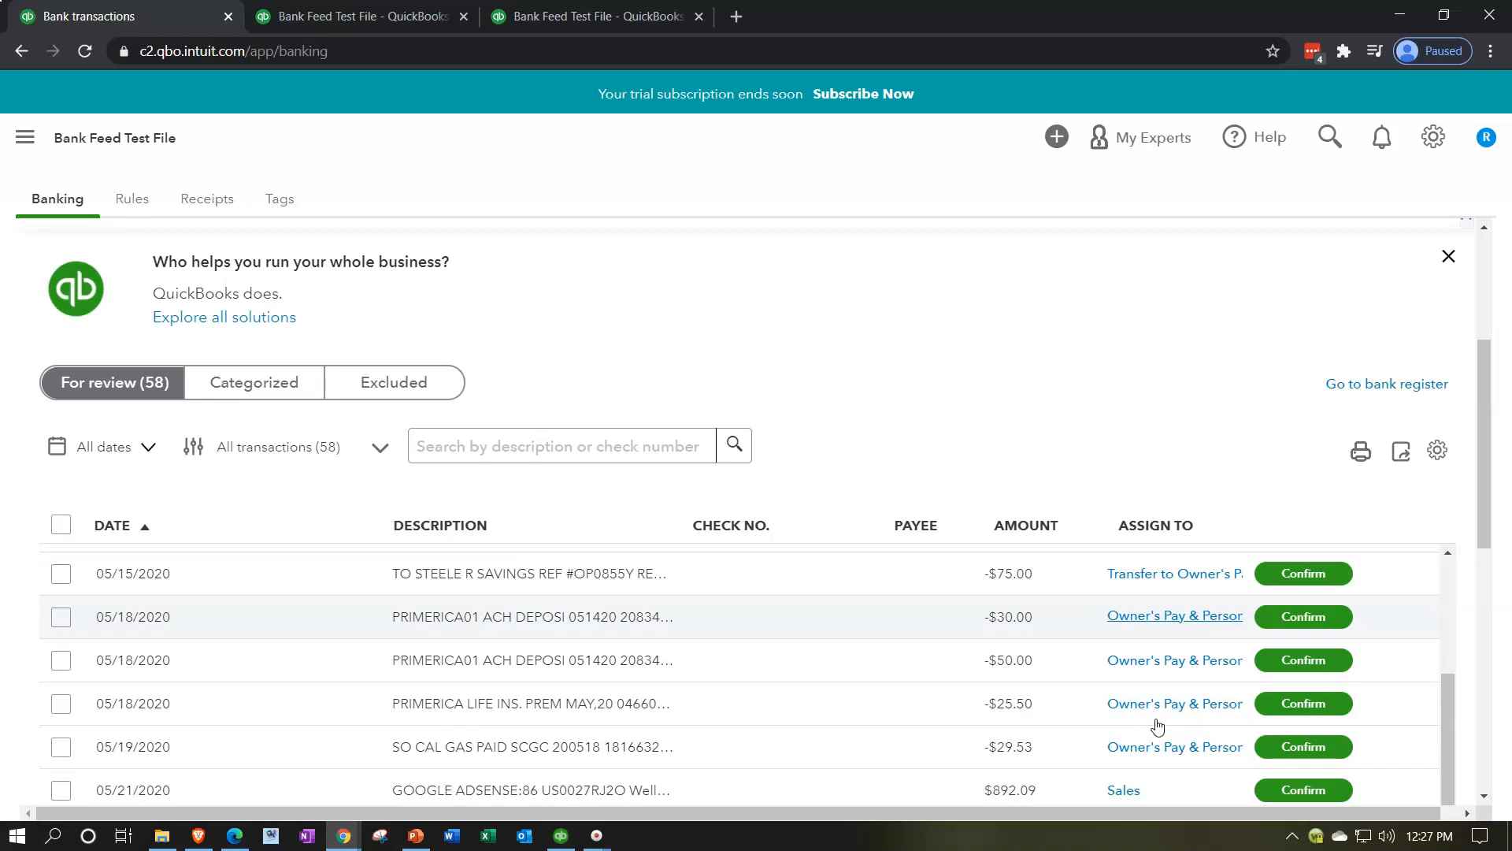
{"action": "scroll", "coordinate": [1157, 725], "scroll_direction": "up", "scroll_amount": 3}
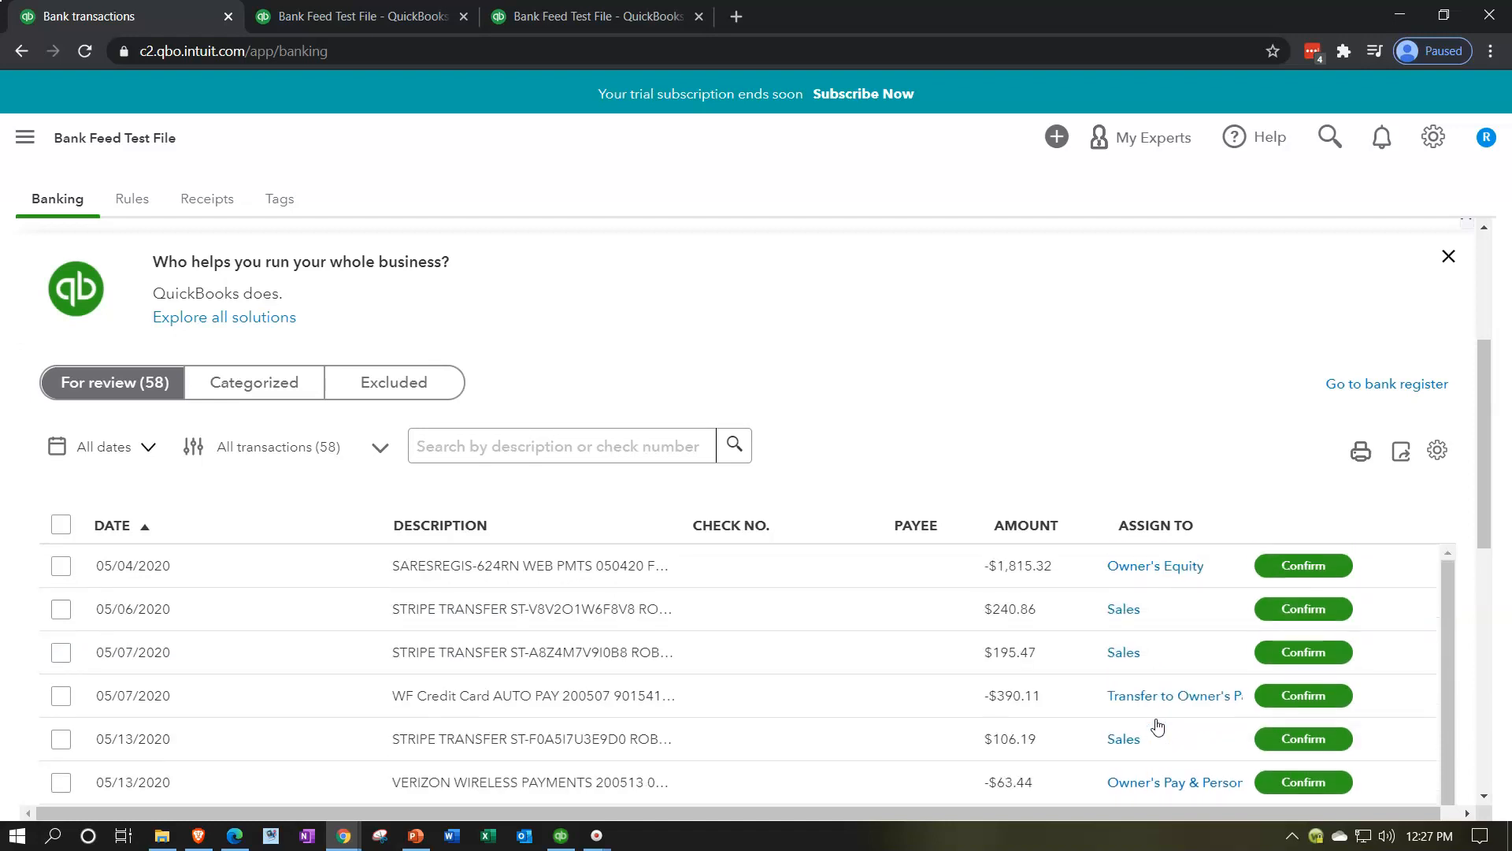
{"action": "left_click", "coordinate": [1299, 618]}
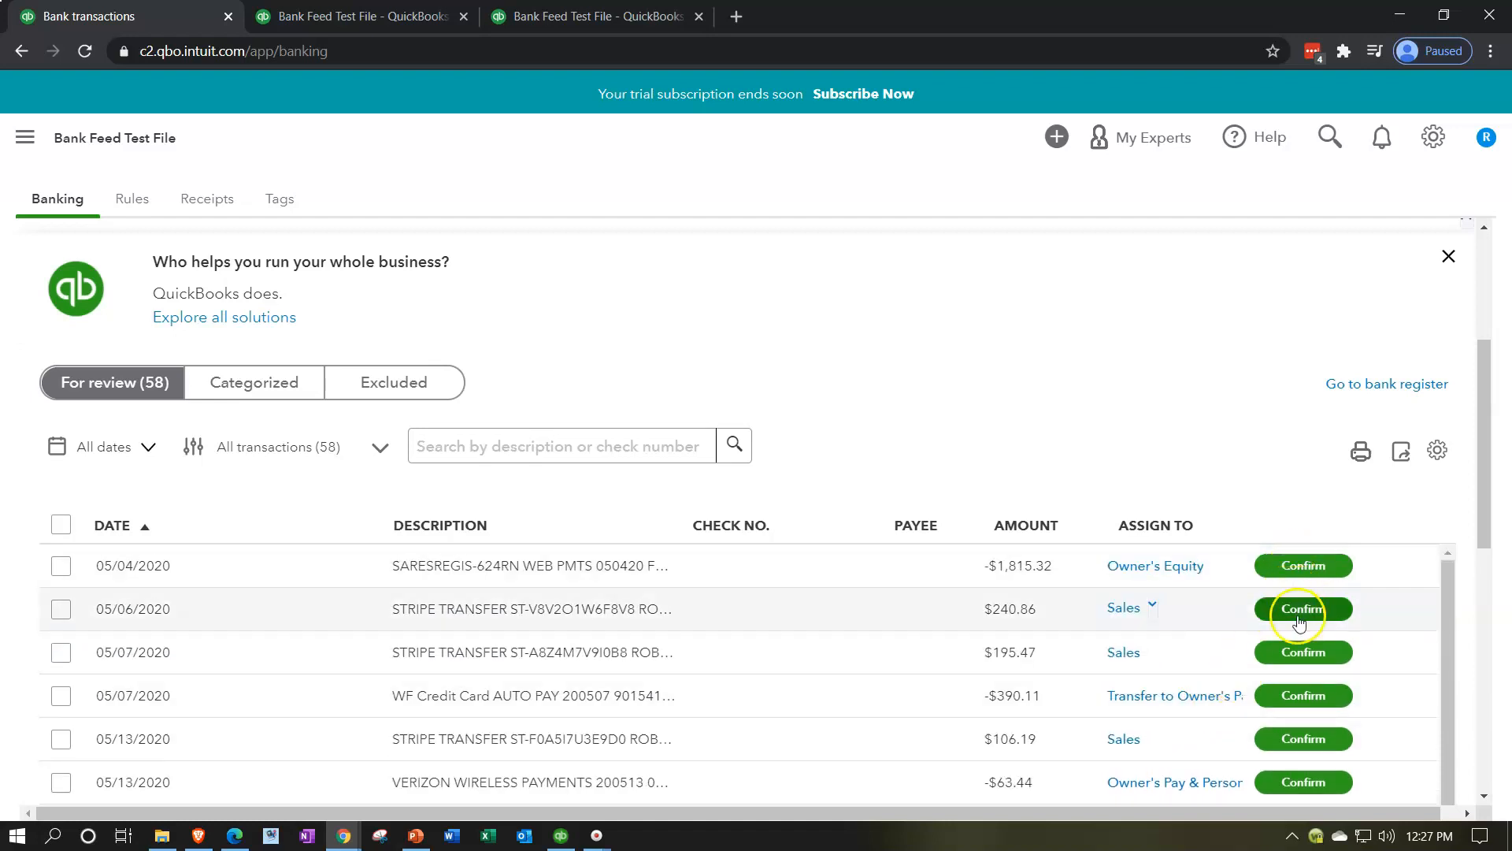
{"action": "left_click", "coordinate": [1186, 582]}
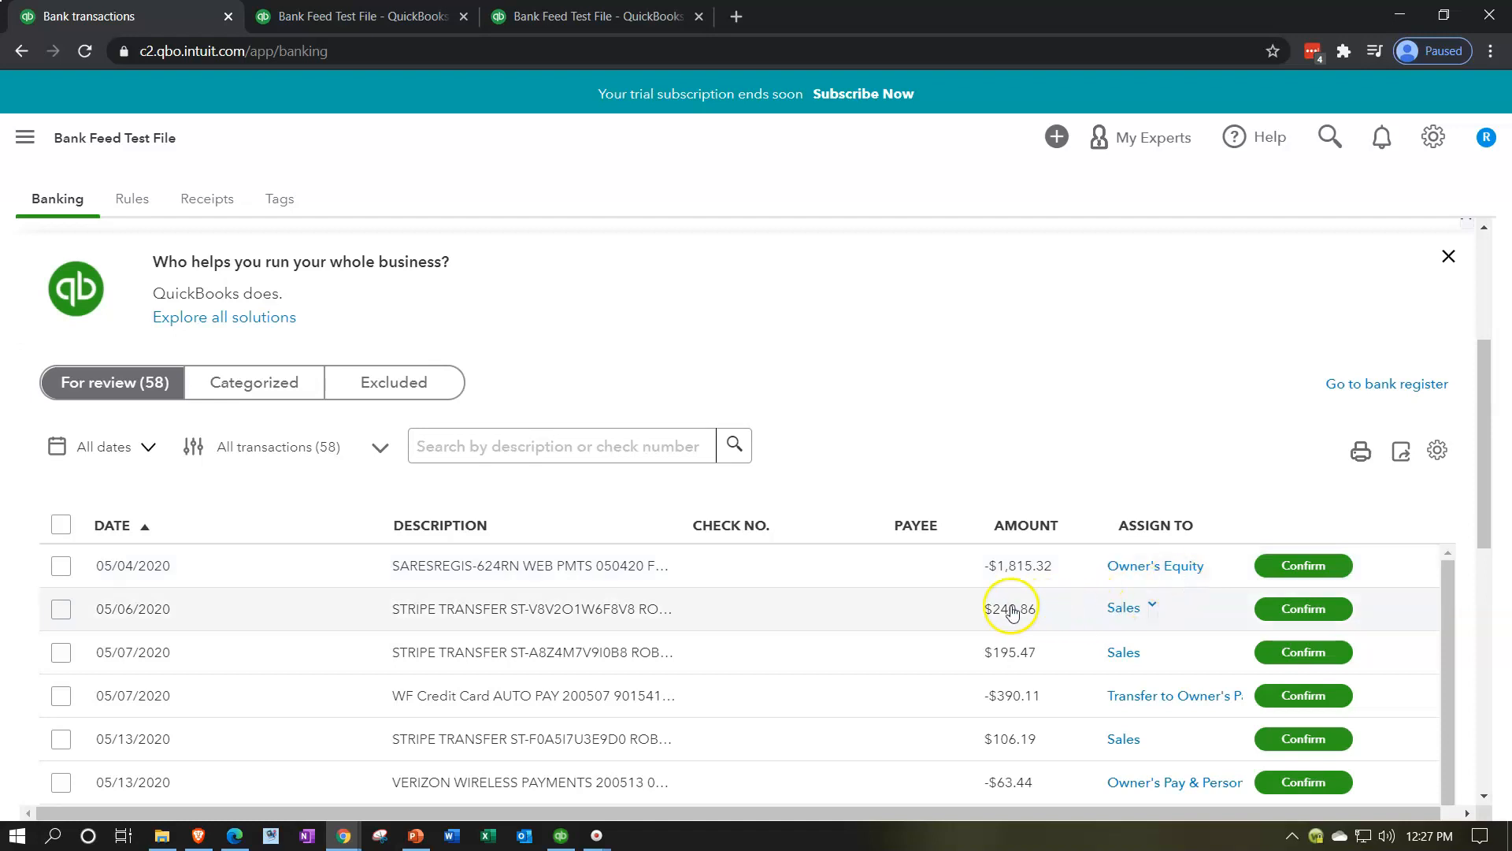
{"action": "left_click", "coordinate": [907, 583]}
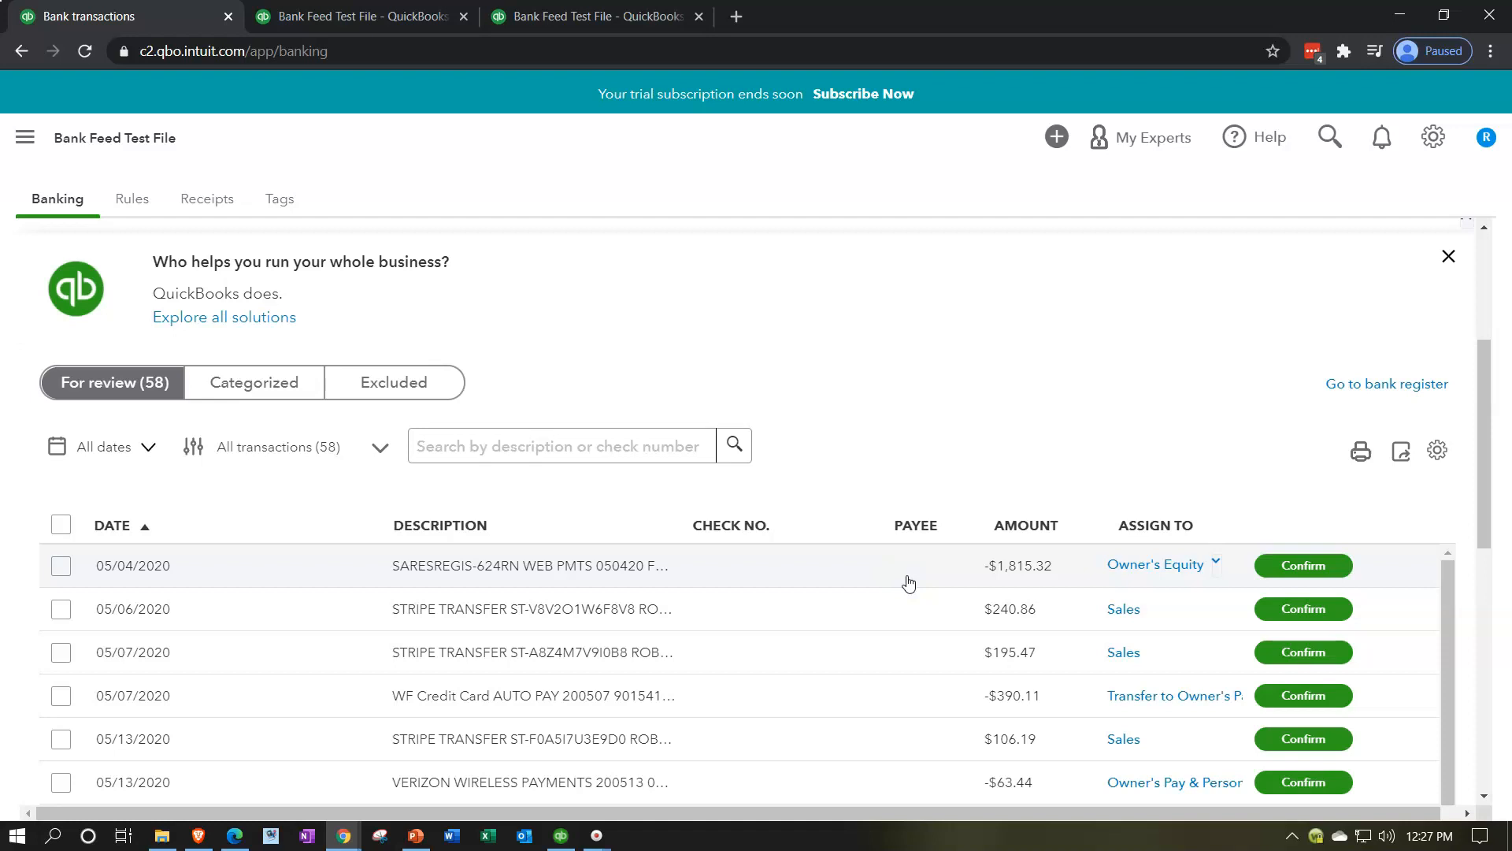
{"action": "left_click_drag", "start_coordinate": [909, 582], "coordinate": [1100, 593]}
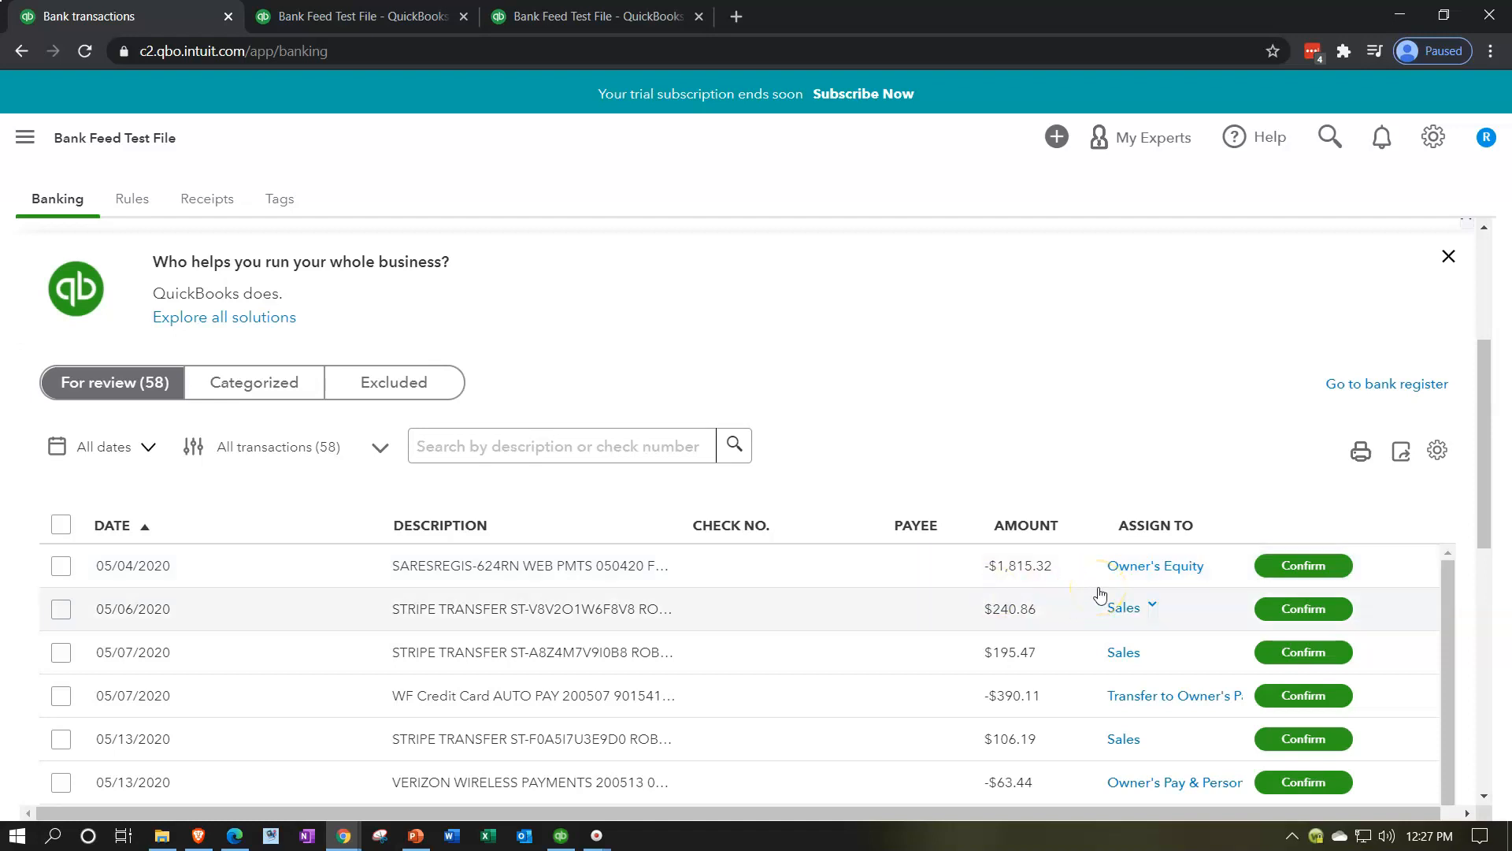
{"action": "left_click", "coordinate": [1103, 607]}
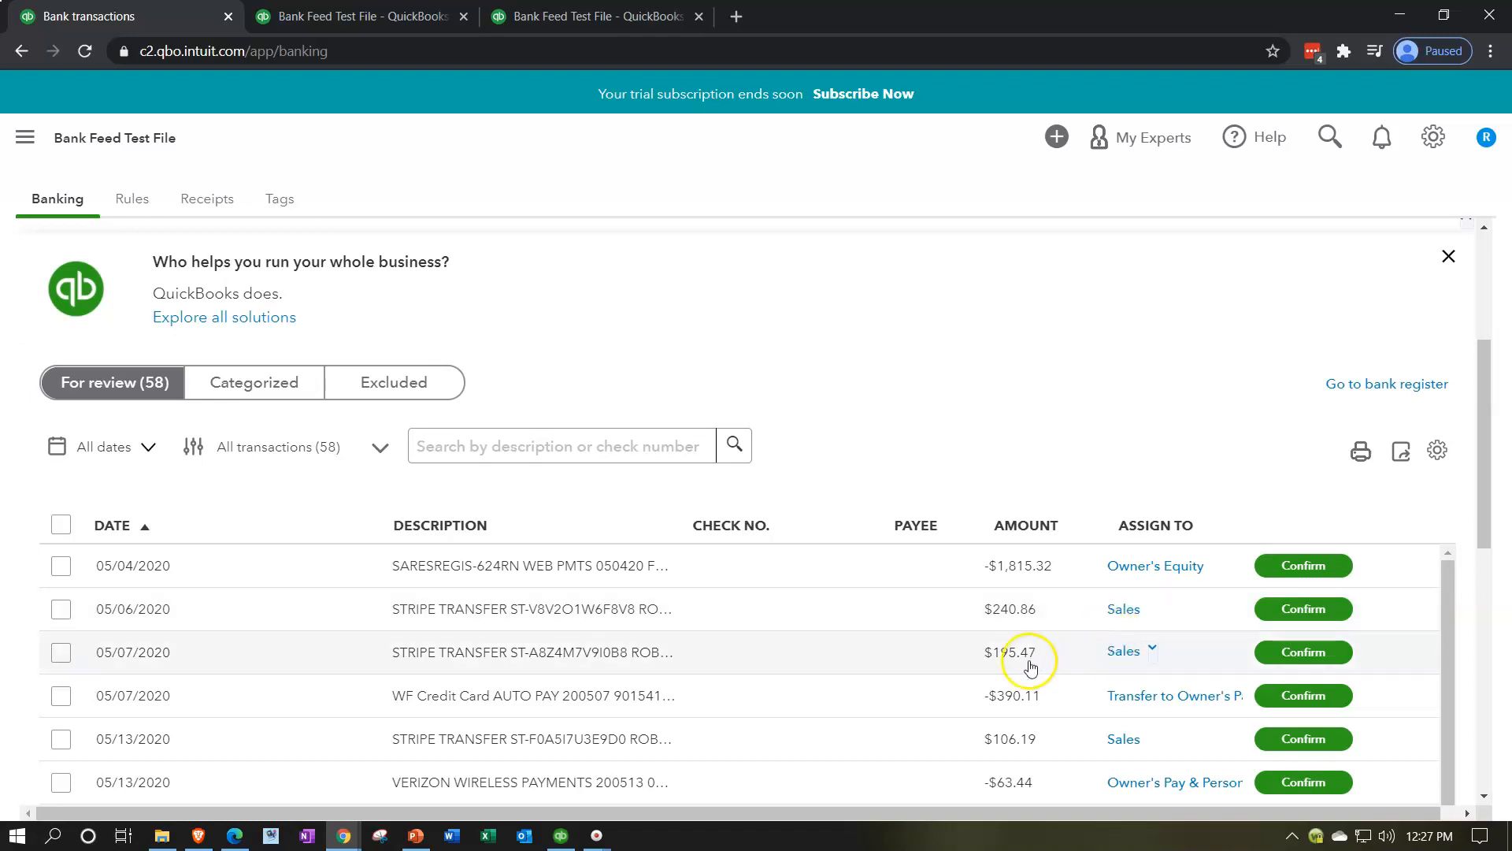
{"action": "scroll", "coordinate": [1008, 666], "scroll_direction": "down", "scroll_amount": 3}
{"action": "scroll", "coordinate": [953, 677], "scroll_direction": "down", "scroll_amount": 2}
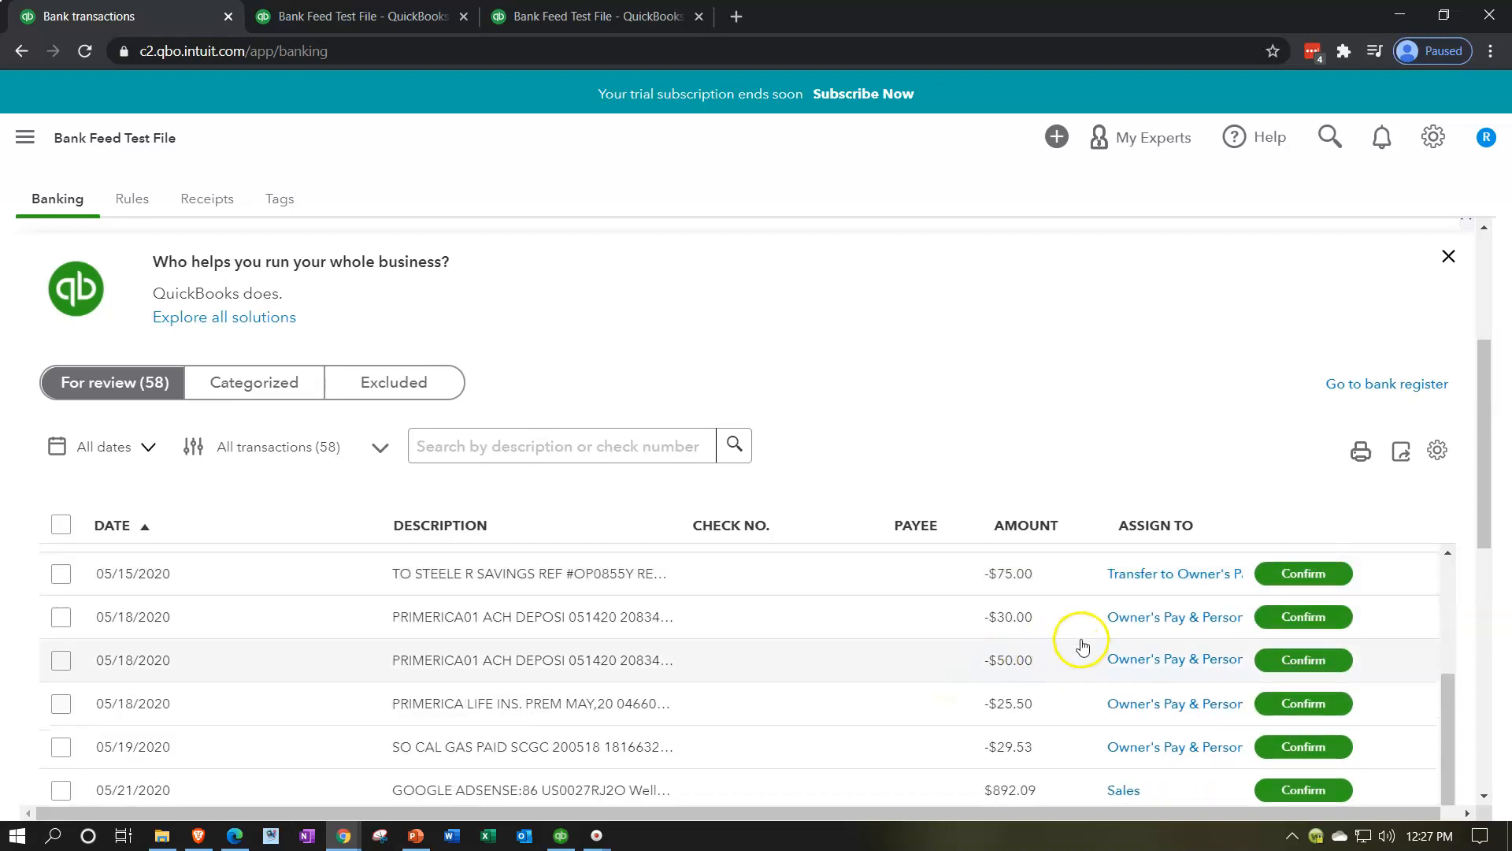
{"action": "scroll", "coordinate": [1002, 675], "scroll_direction": "down", "scroll_amount": 2}
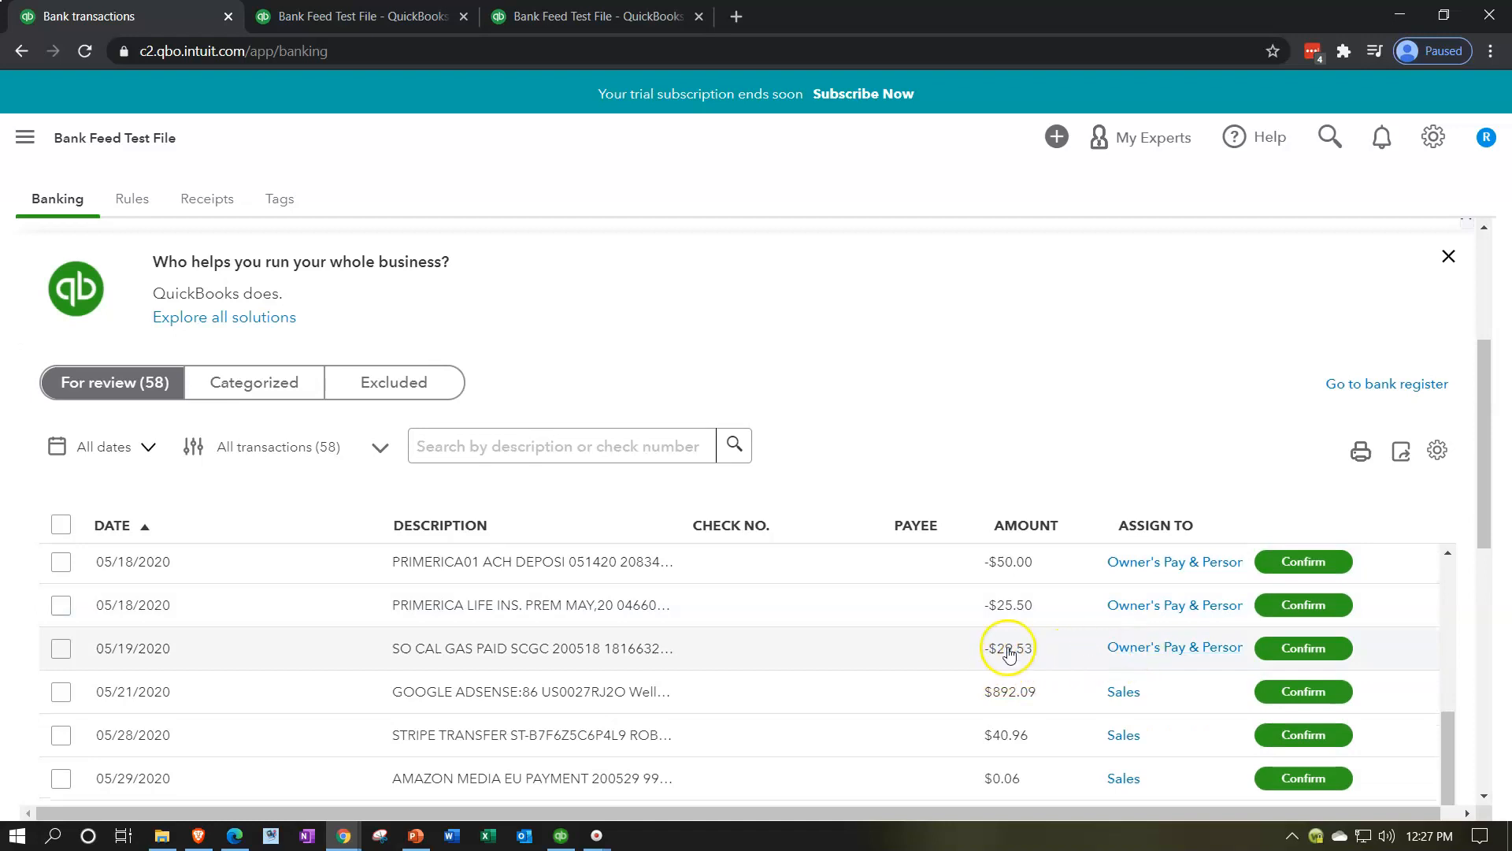
{"action": "scroll", "coordinate": [1006, 651], "scroll_direction": "down", "scroll_amount": 5}
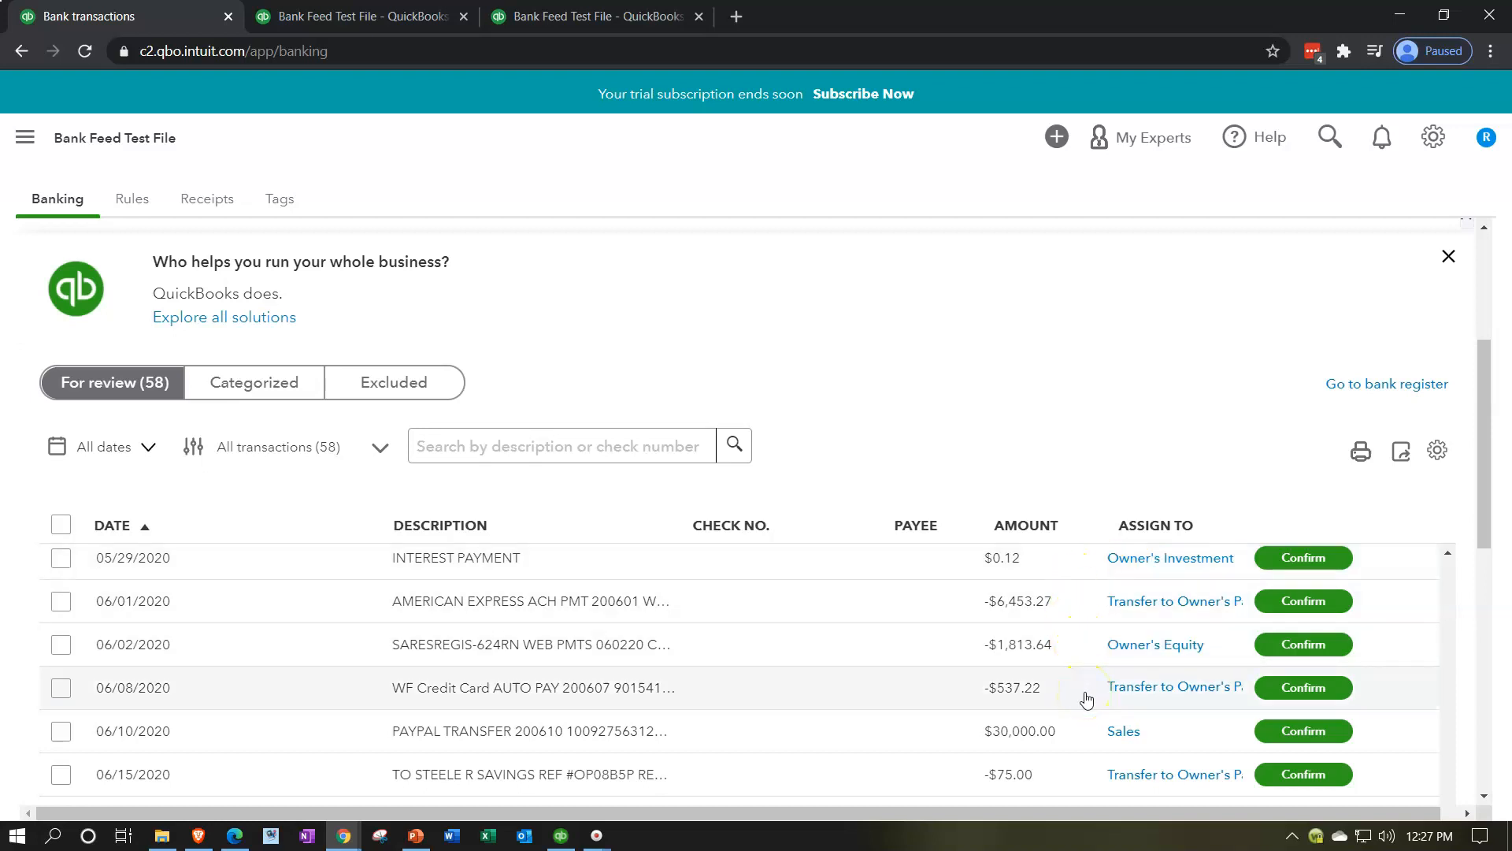
{"action": "scroll", "coordinate": [1086, 699], "scroll_direction": "up", "scroll_amount": 5}
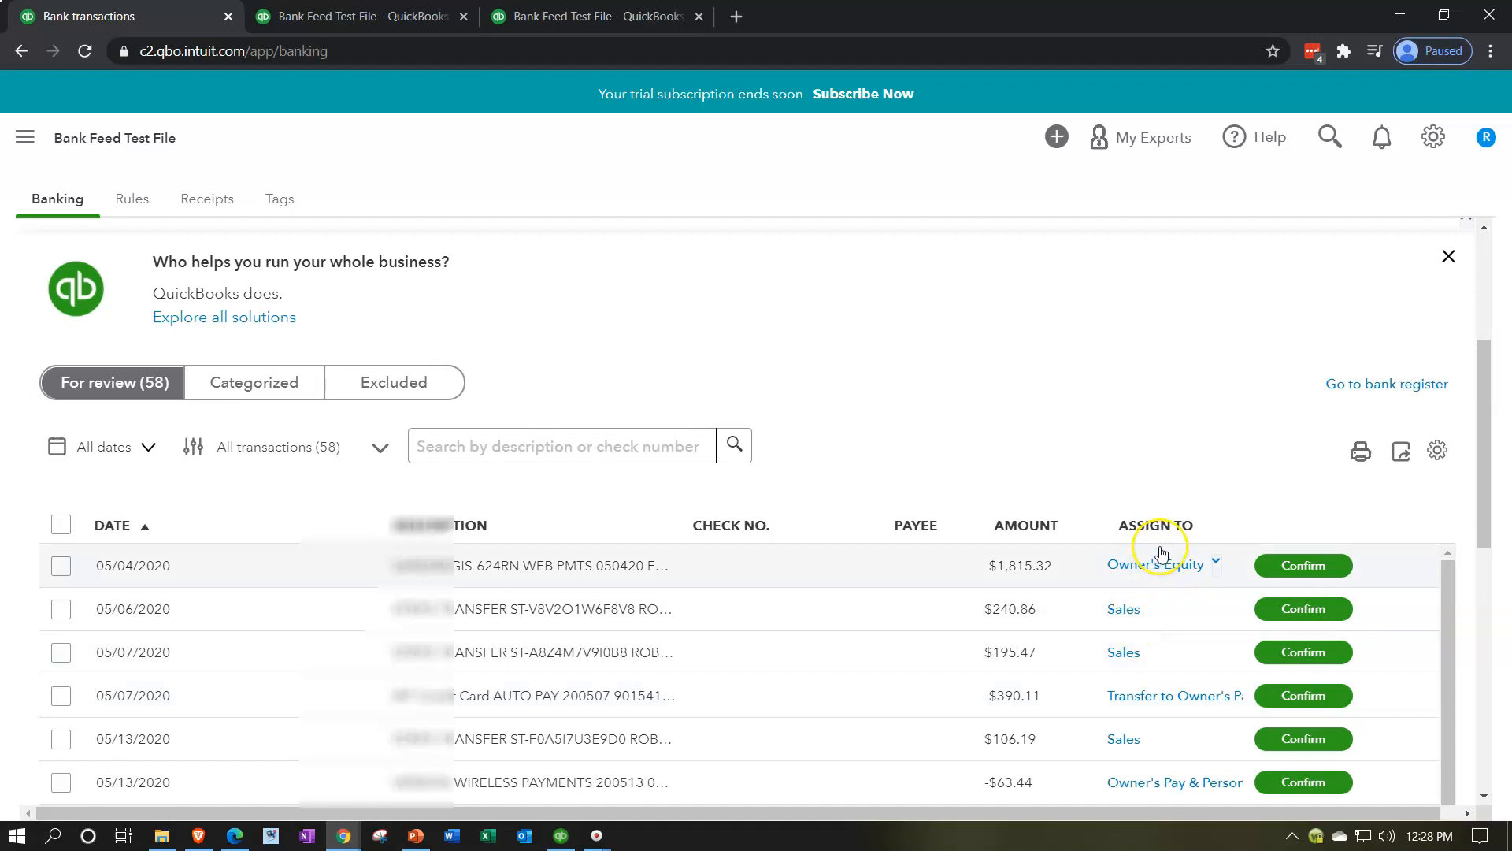
Expand the 05/04/2020 SARESREGIS transaction, shrink the page zoom, and examine its Categorize fields
{"action": "left_click", "coordinate": [864, 583]}
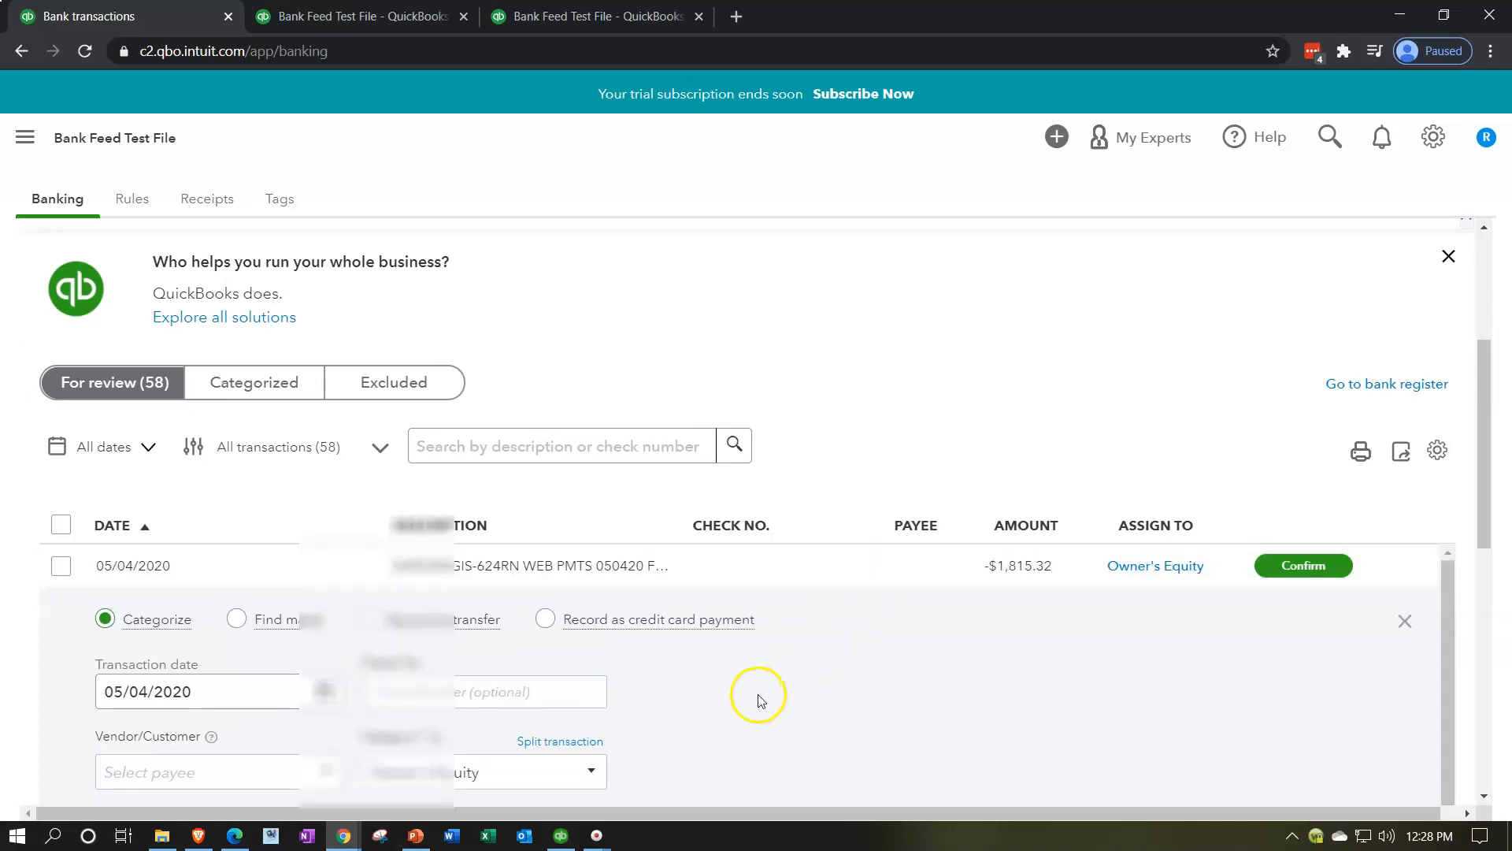
{"action": "key", "text": "ctrl+minus"}
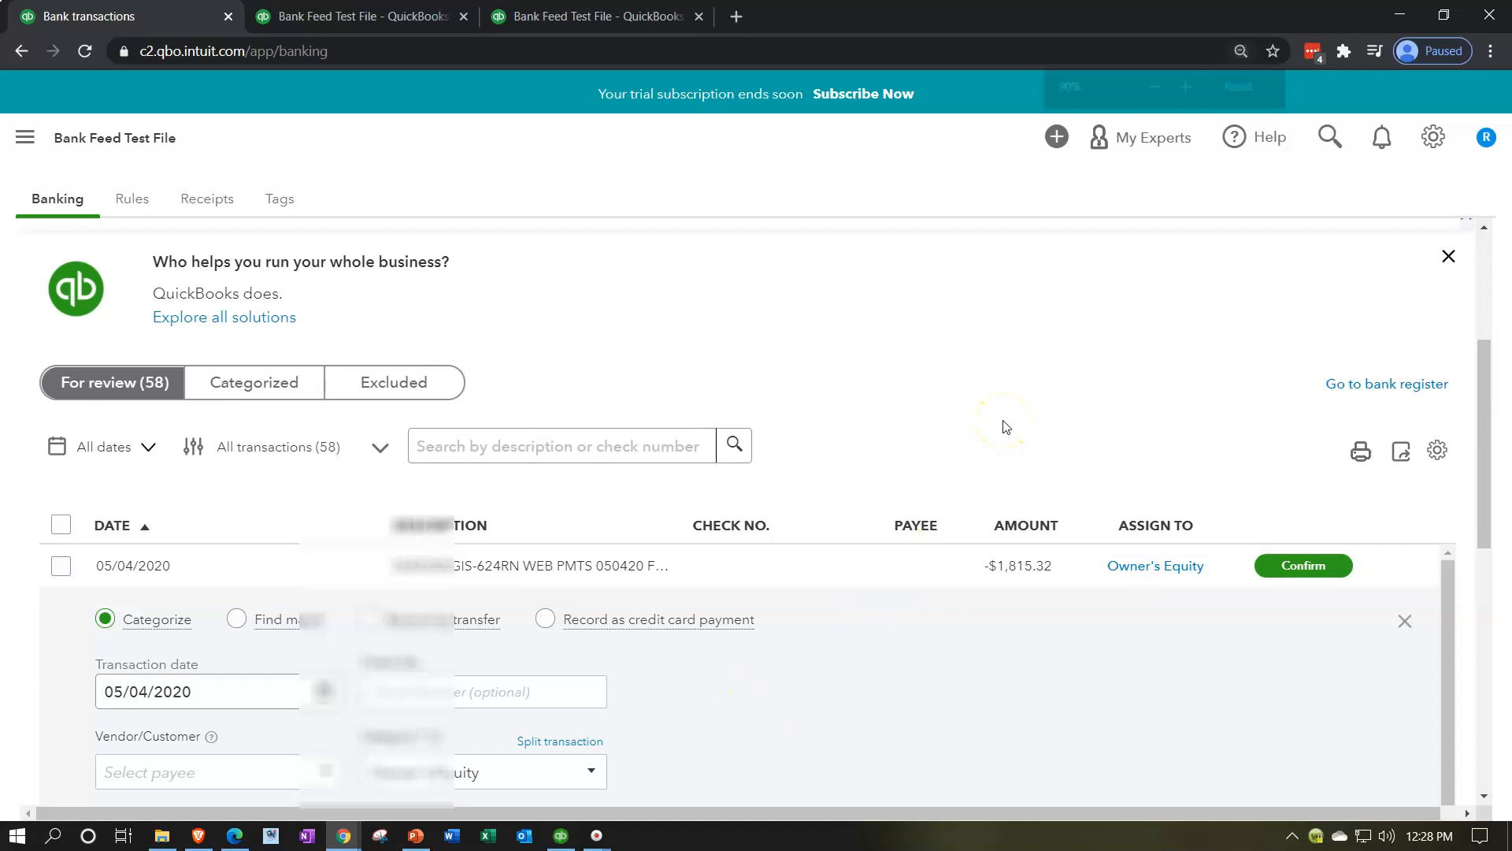
{"action": "key", "text": "ctrl+minus"}
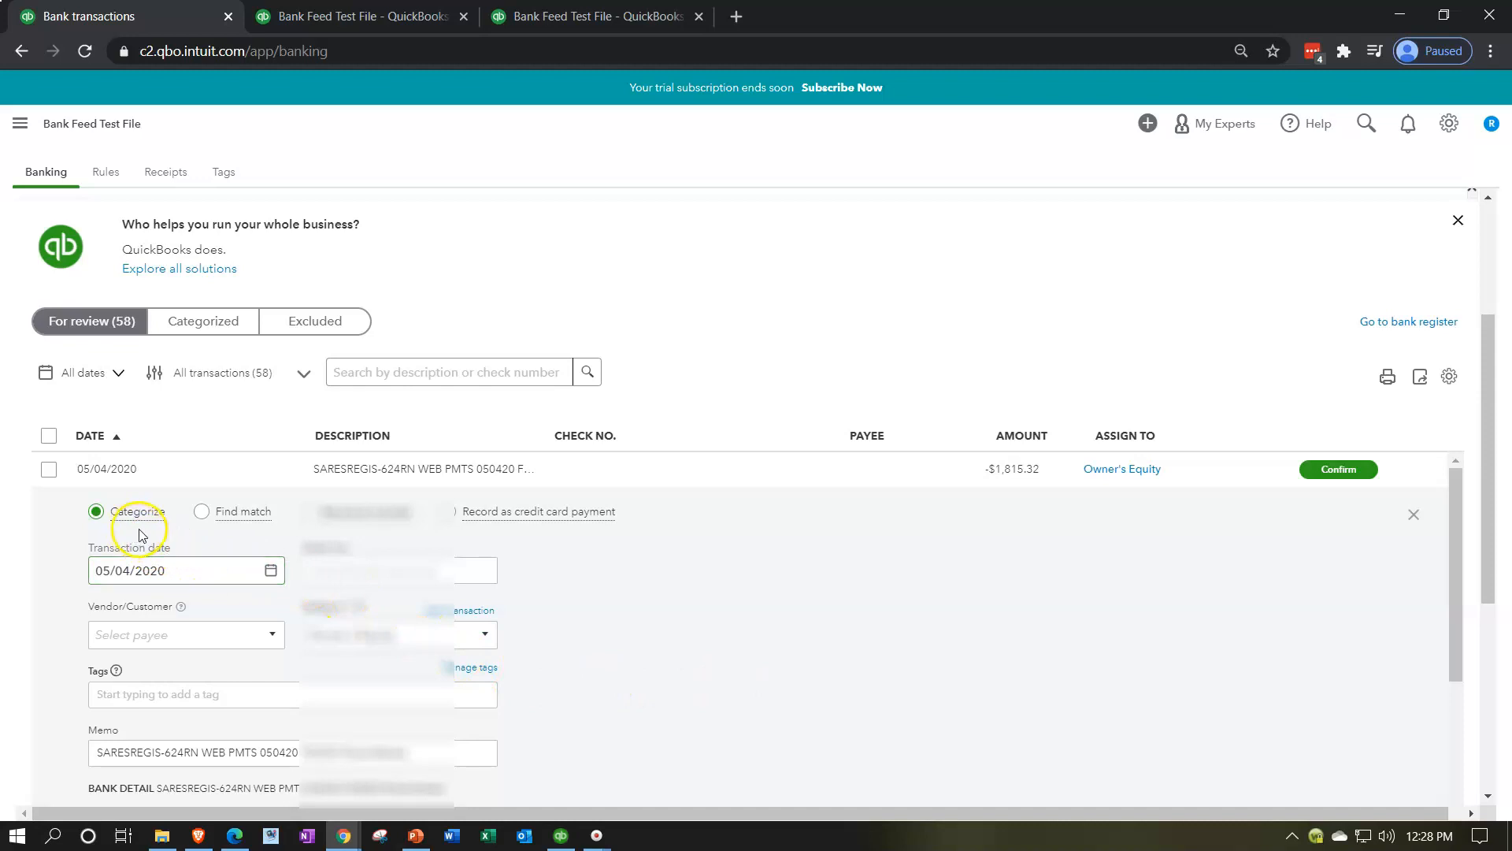
{"action": "left_click", "coordinate": [167, 537]}
{"action": "left_click", "coordinate": [170, 600]}
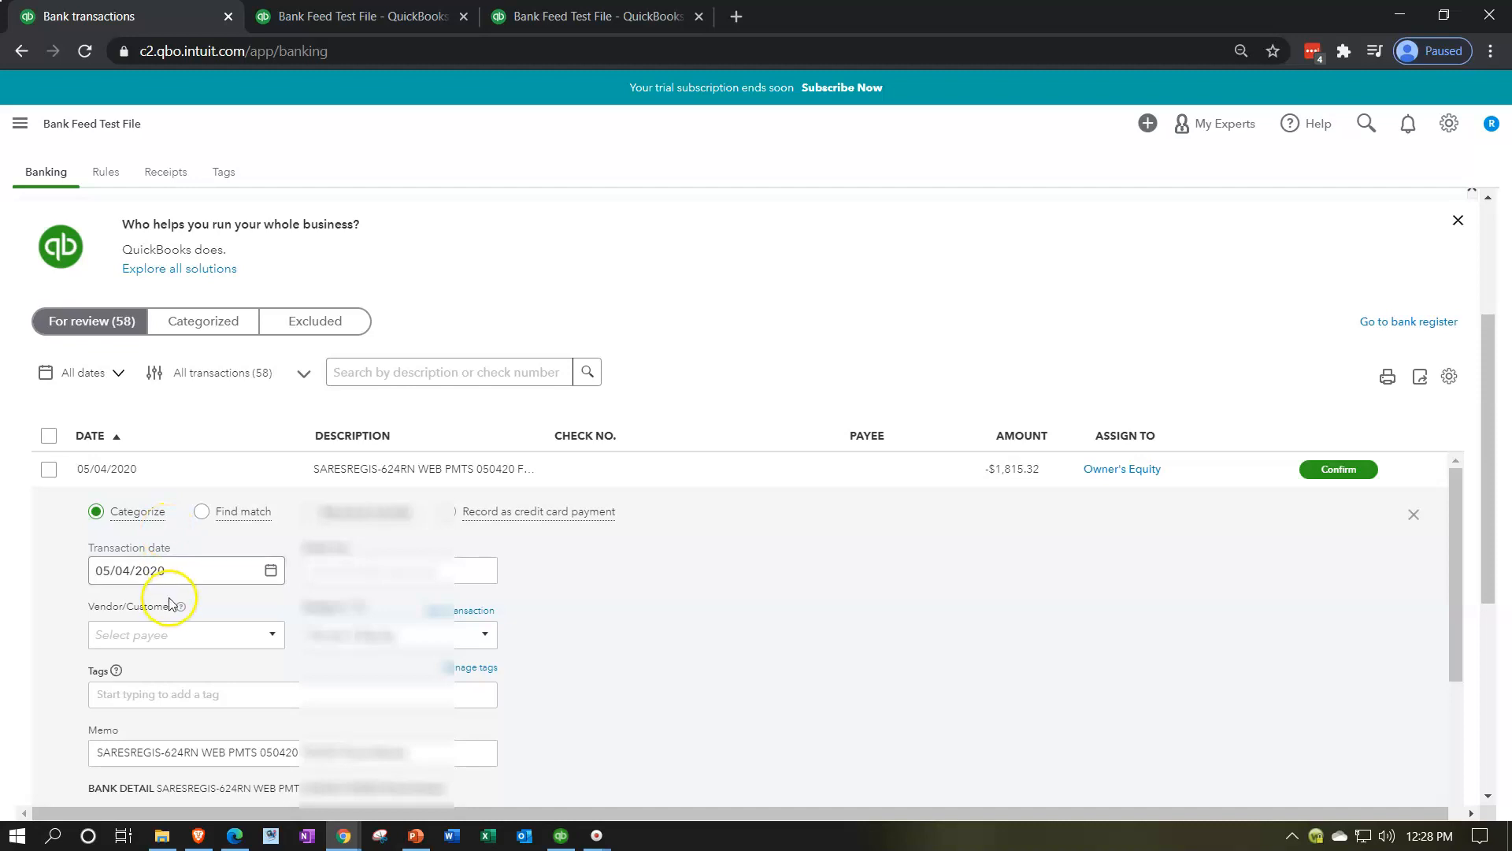
{"action": "scroll", "coordinate": [108, 600], "scroll_direction": "down", "scroll_amount": 1}
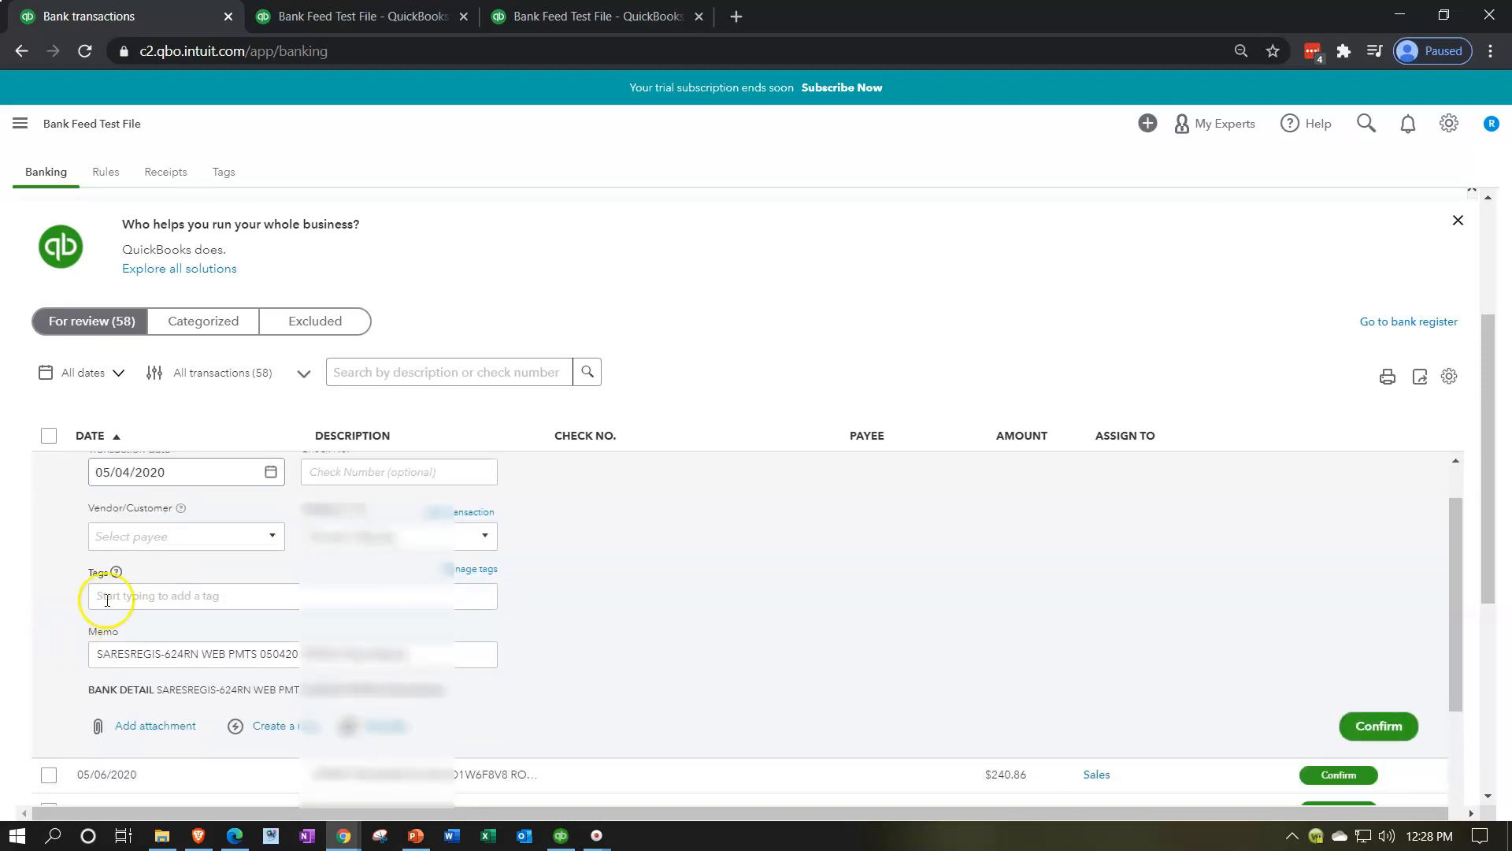
Examine the transaction's payee, tags, memo, attachment and rule options, and view its category account list without changing the account
{"action": "left_click", "coordinate": [151, 546]}
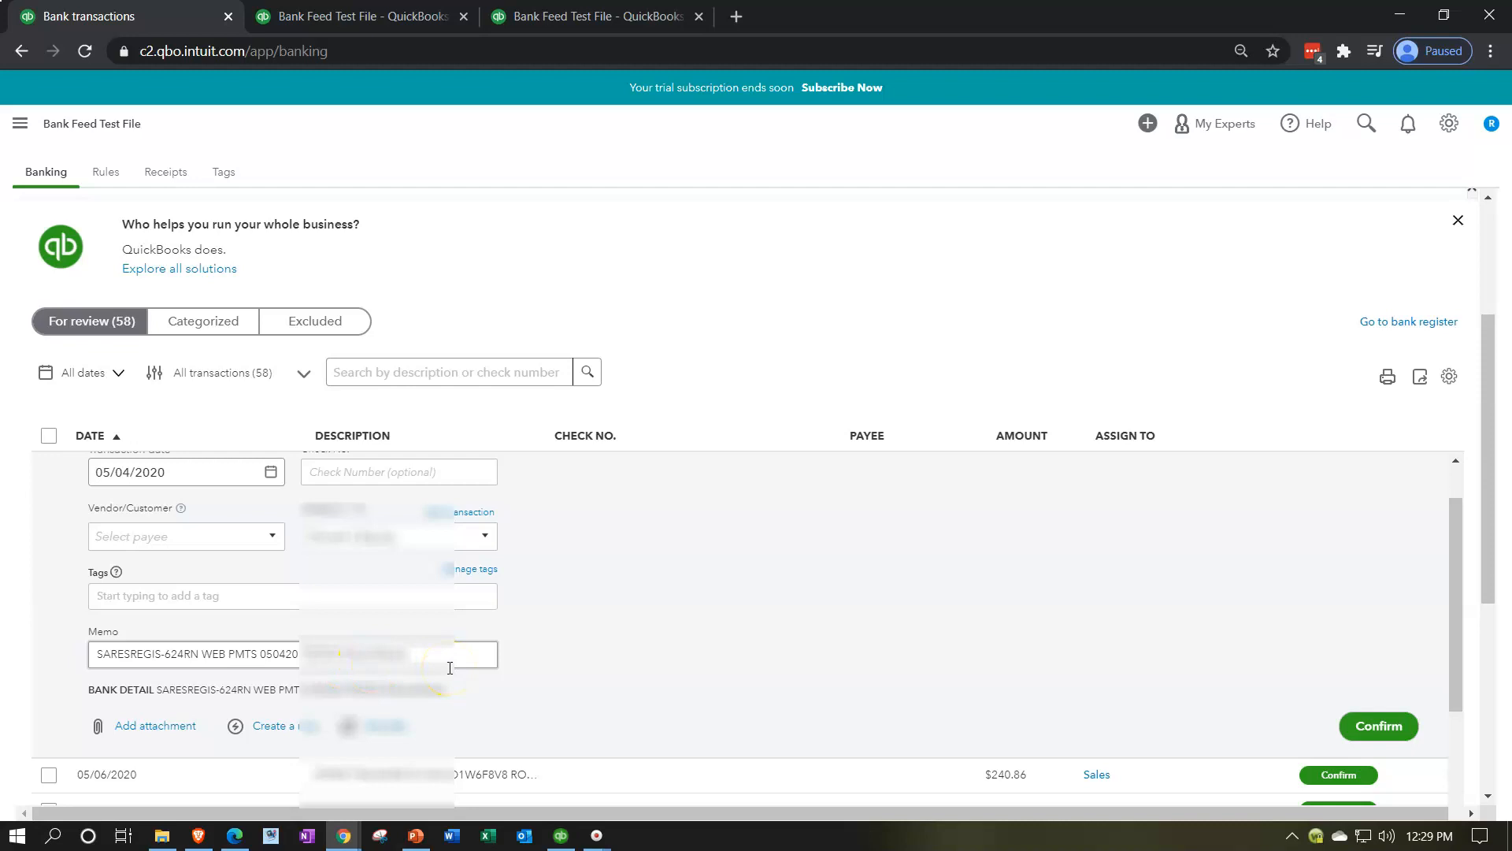
{"action": "left_click", "coordinate": [204, 545]}
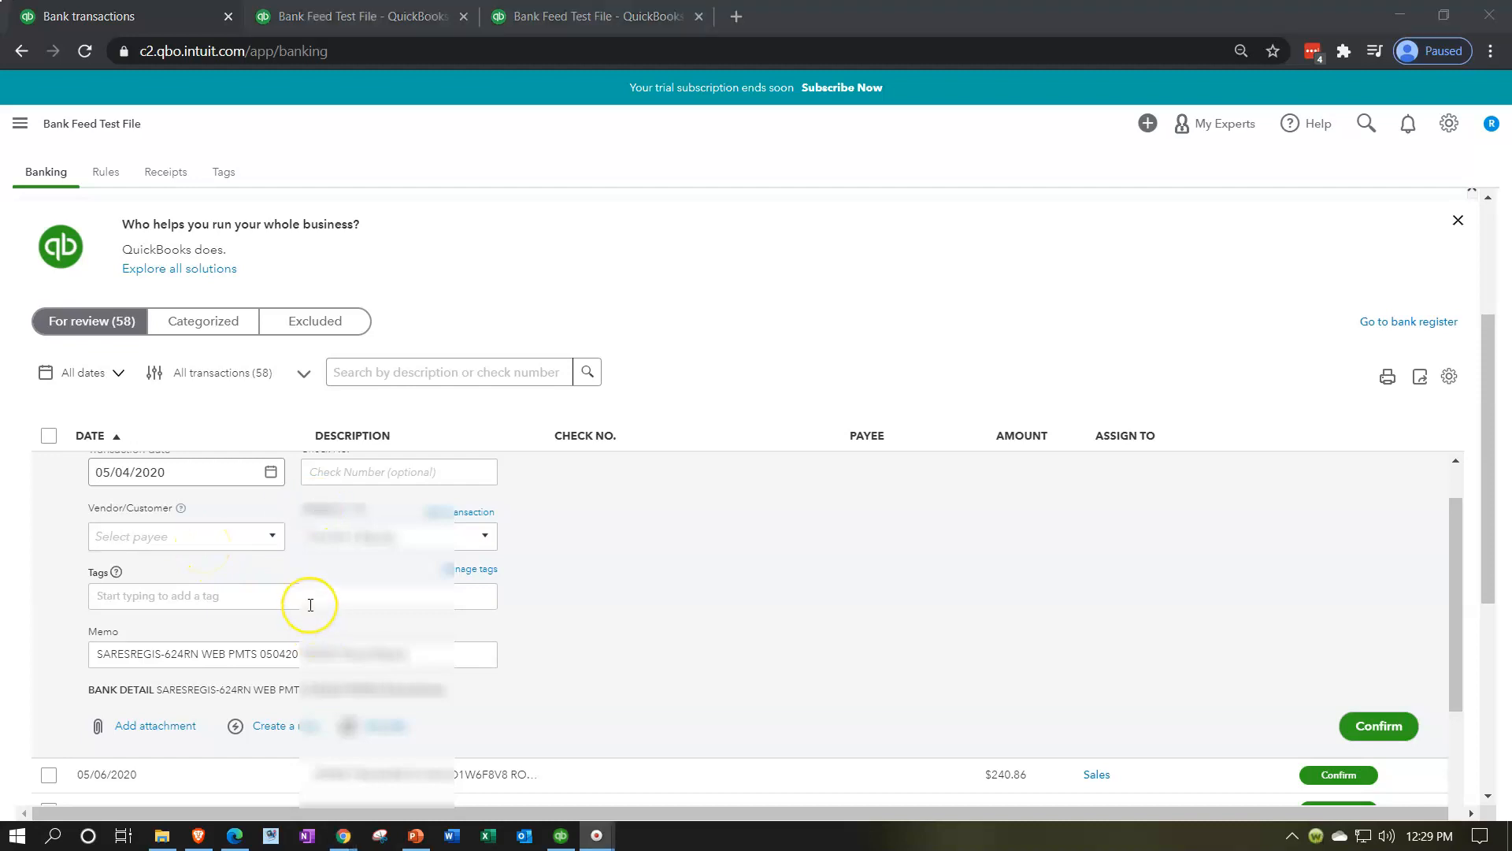
{"action": "scroll", "coordinate": [310, 604], "scroll_direction": "down", "scroll_amount": 1}
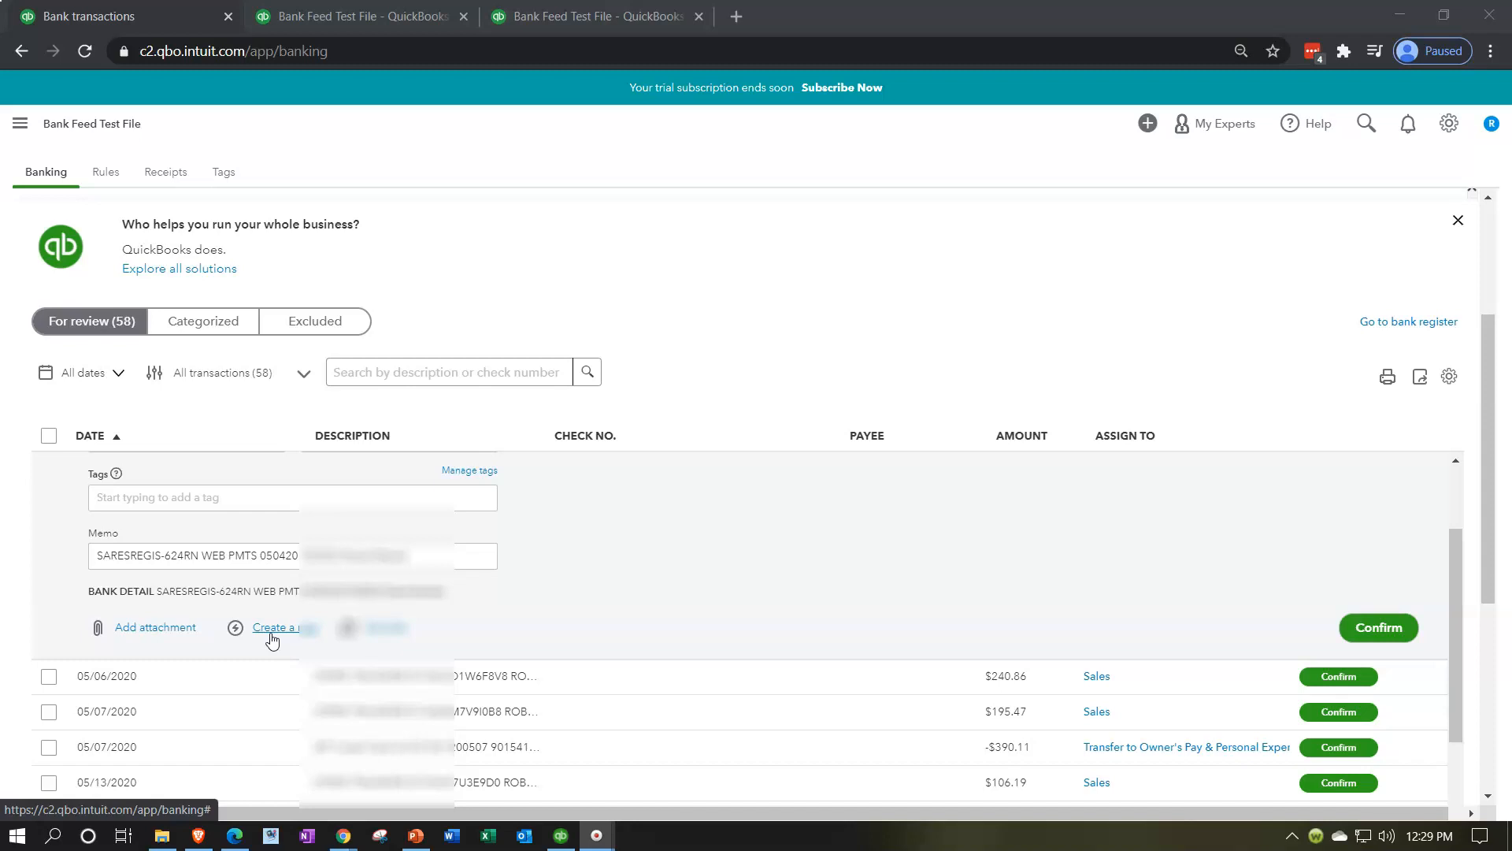
{"action": "left_click", "coordinate": [396, 630]}
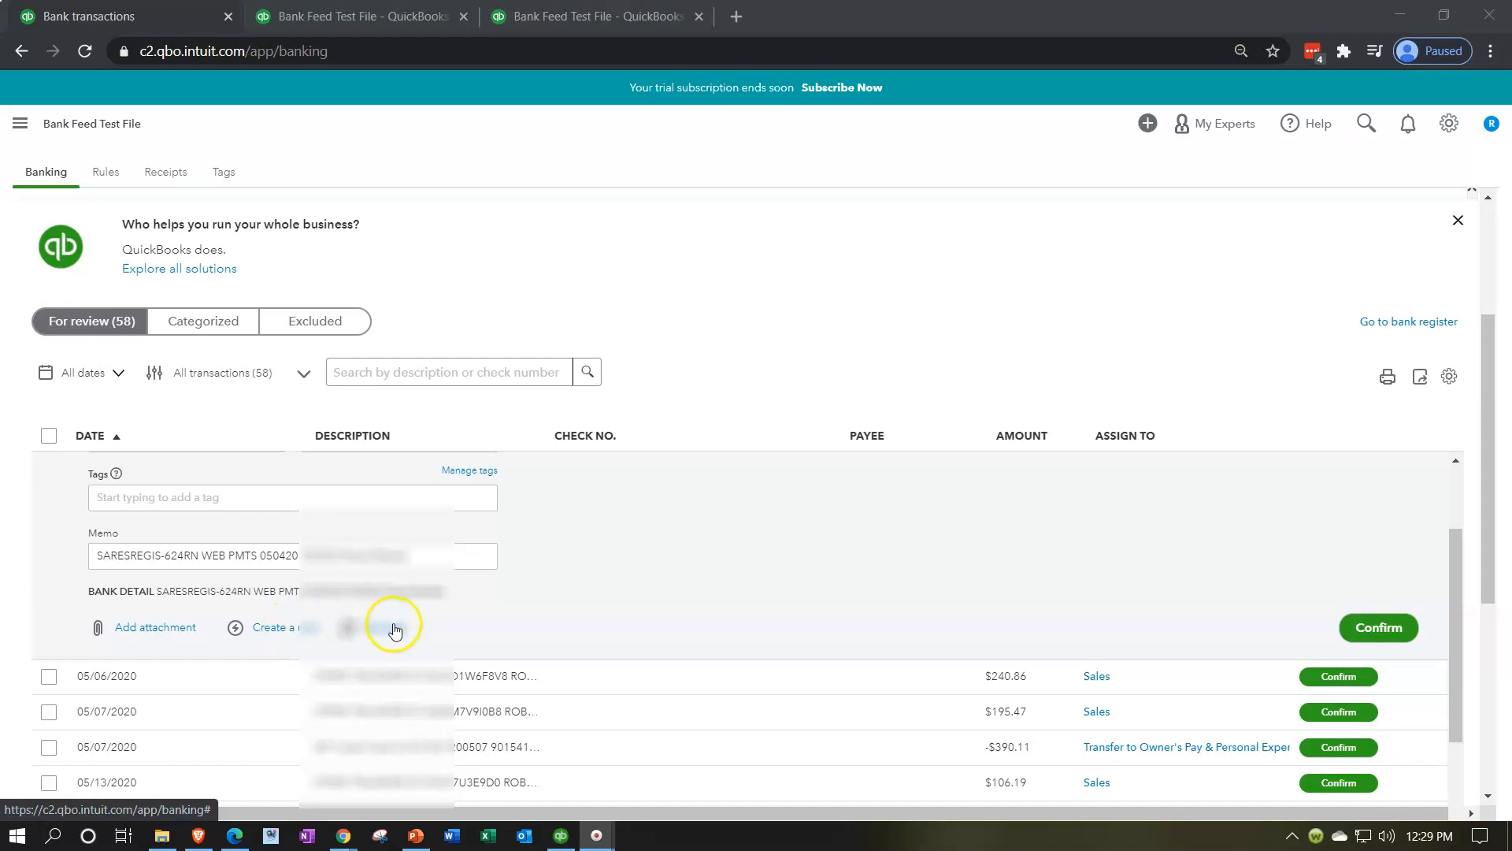
{"action": "scroll", "coordinate": [456, 658], "scroll_direction": "up", "scroll_amount": 2}
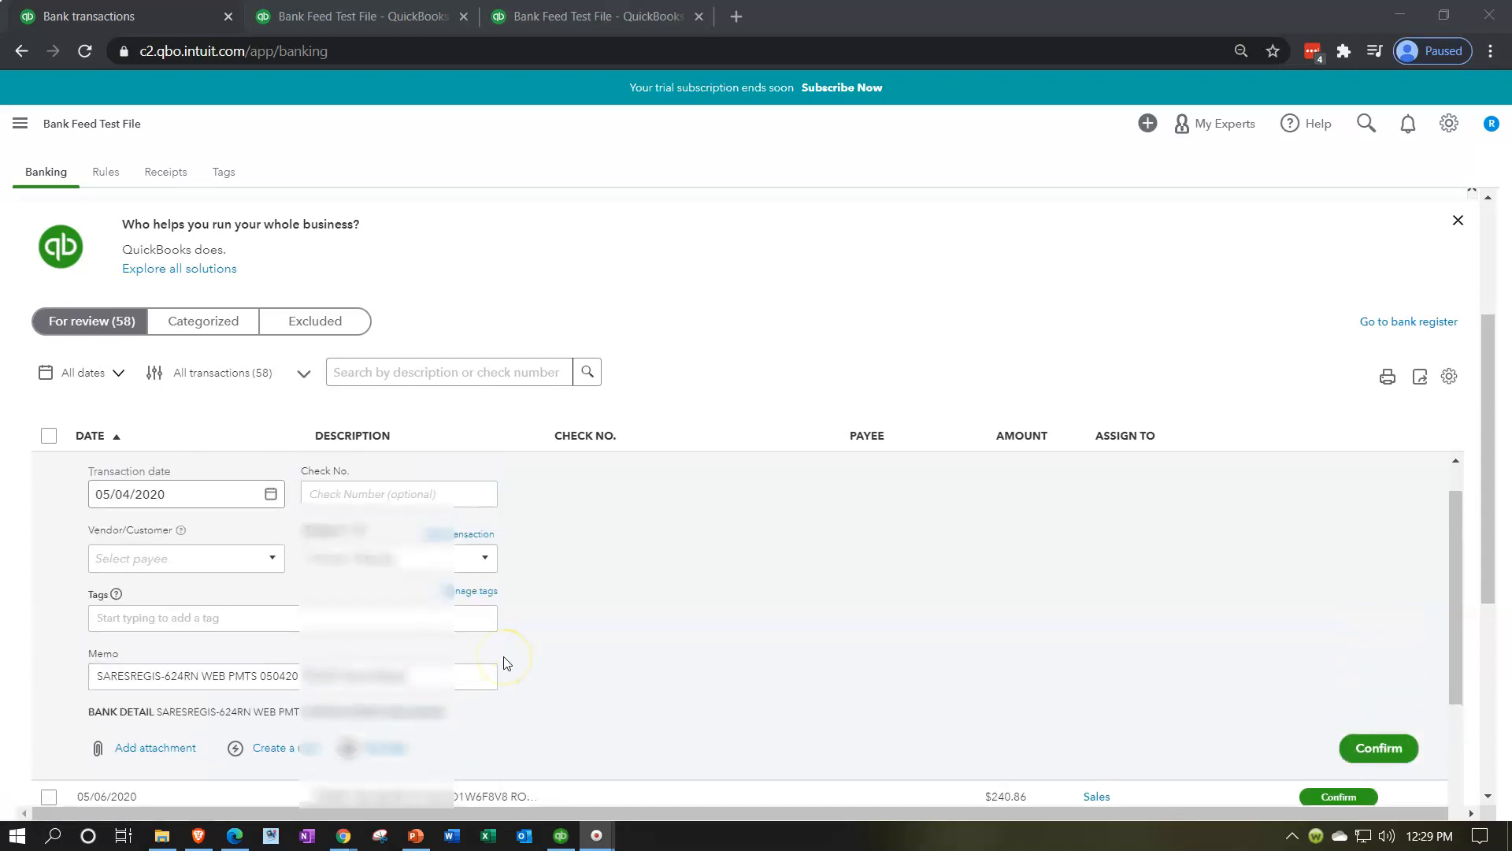
{"action": "scroll", "coordinate": [507, 662], "scroll_direction": "up", "scroll_amount": 1}
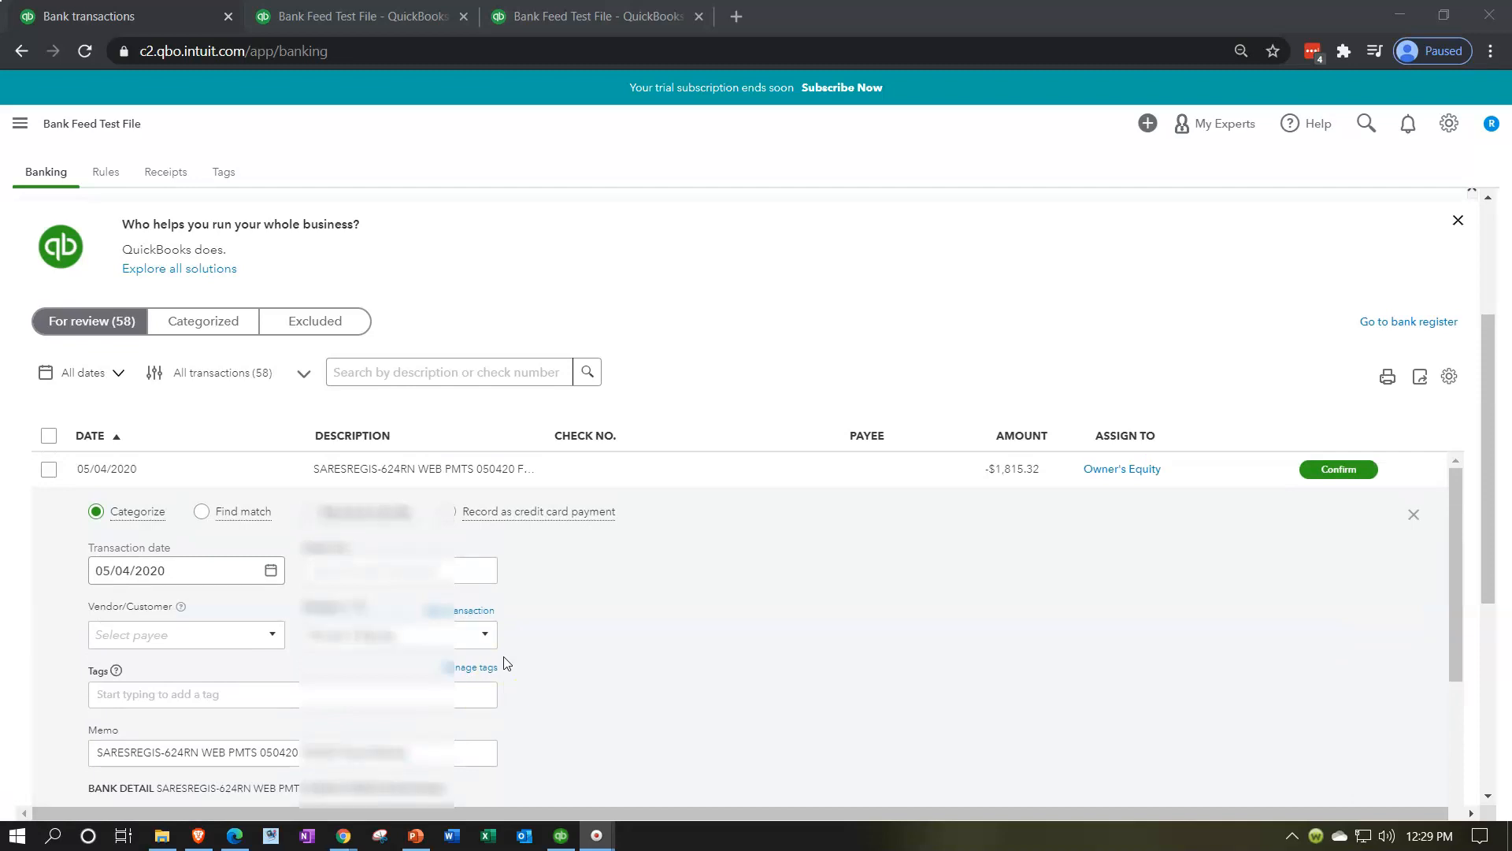
{"action": "left_click", "coordinate": [488, 634]}
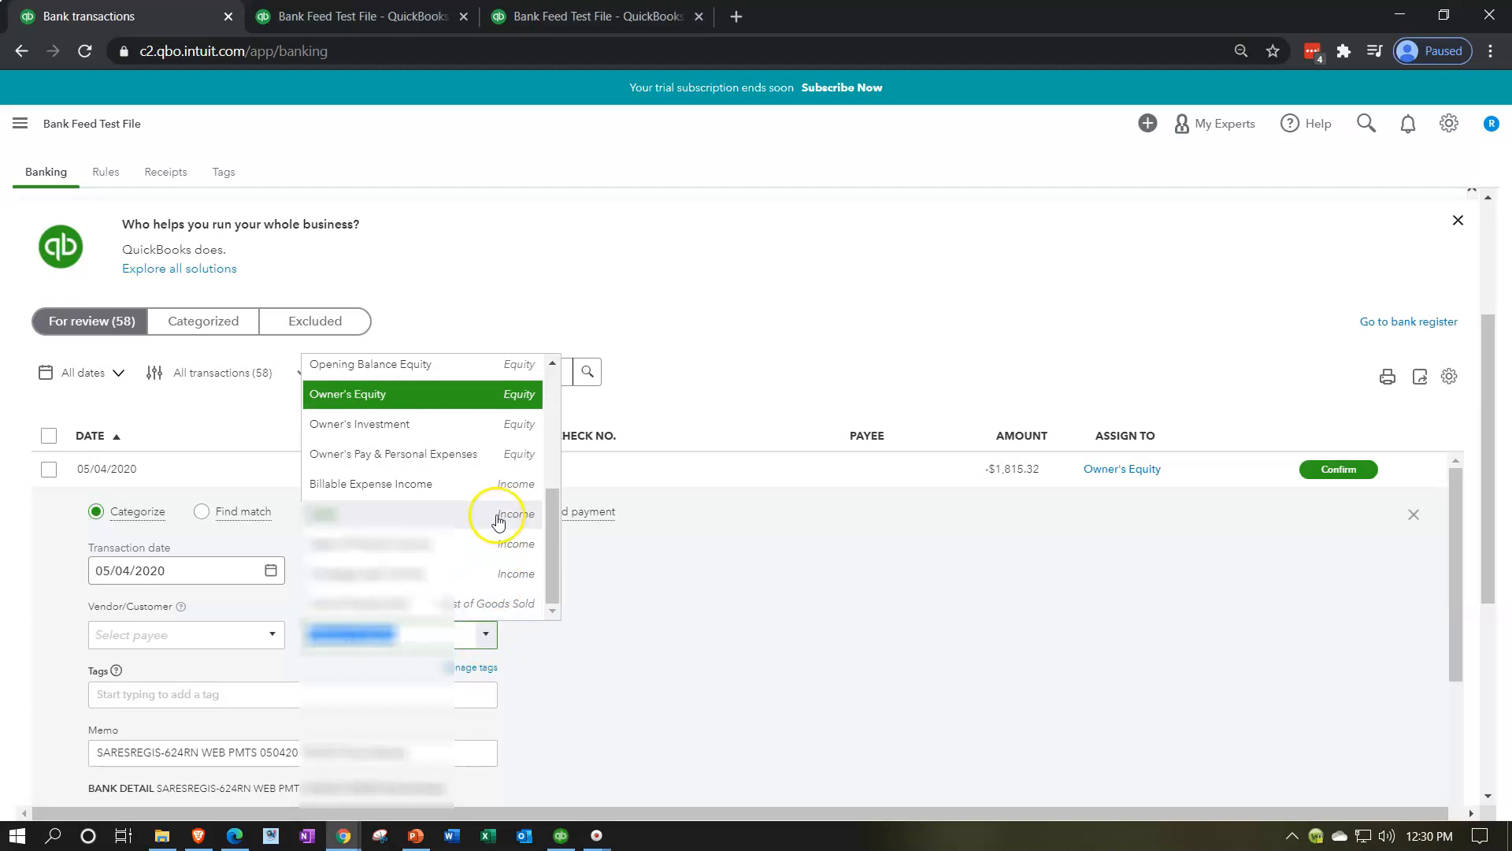
{"action": "left_click", "coordinate": [688, 635]}
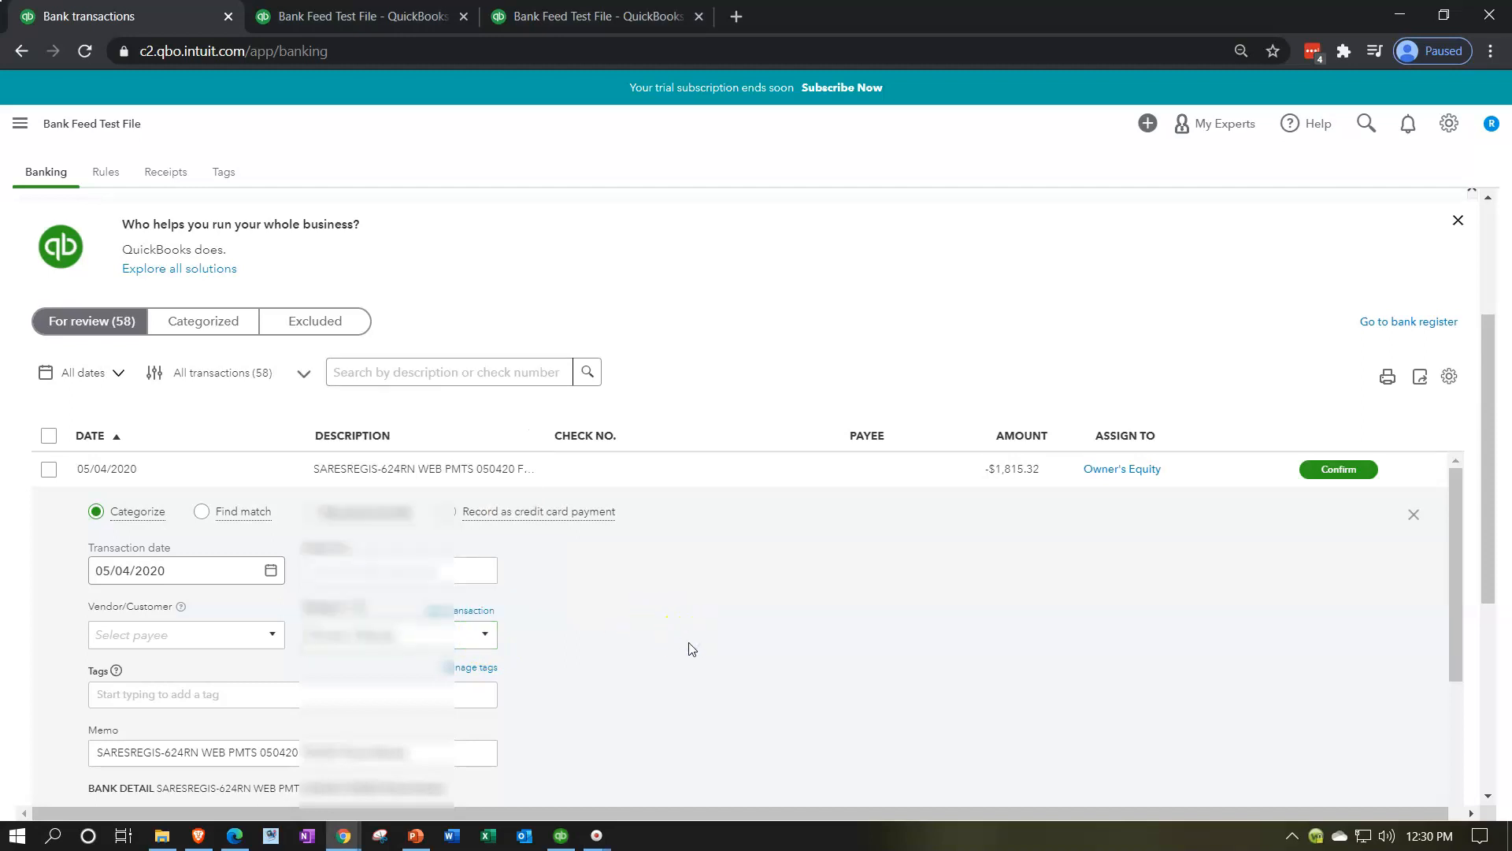
View the Find match screen for the 05/04/2020 transaction, close it without matching, and expand the transaction again
{"action": "left_click", "coordinate": [218, 517]}
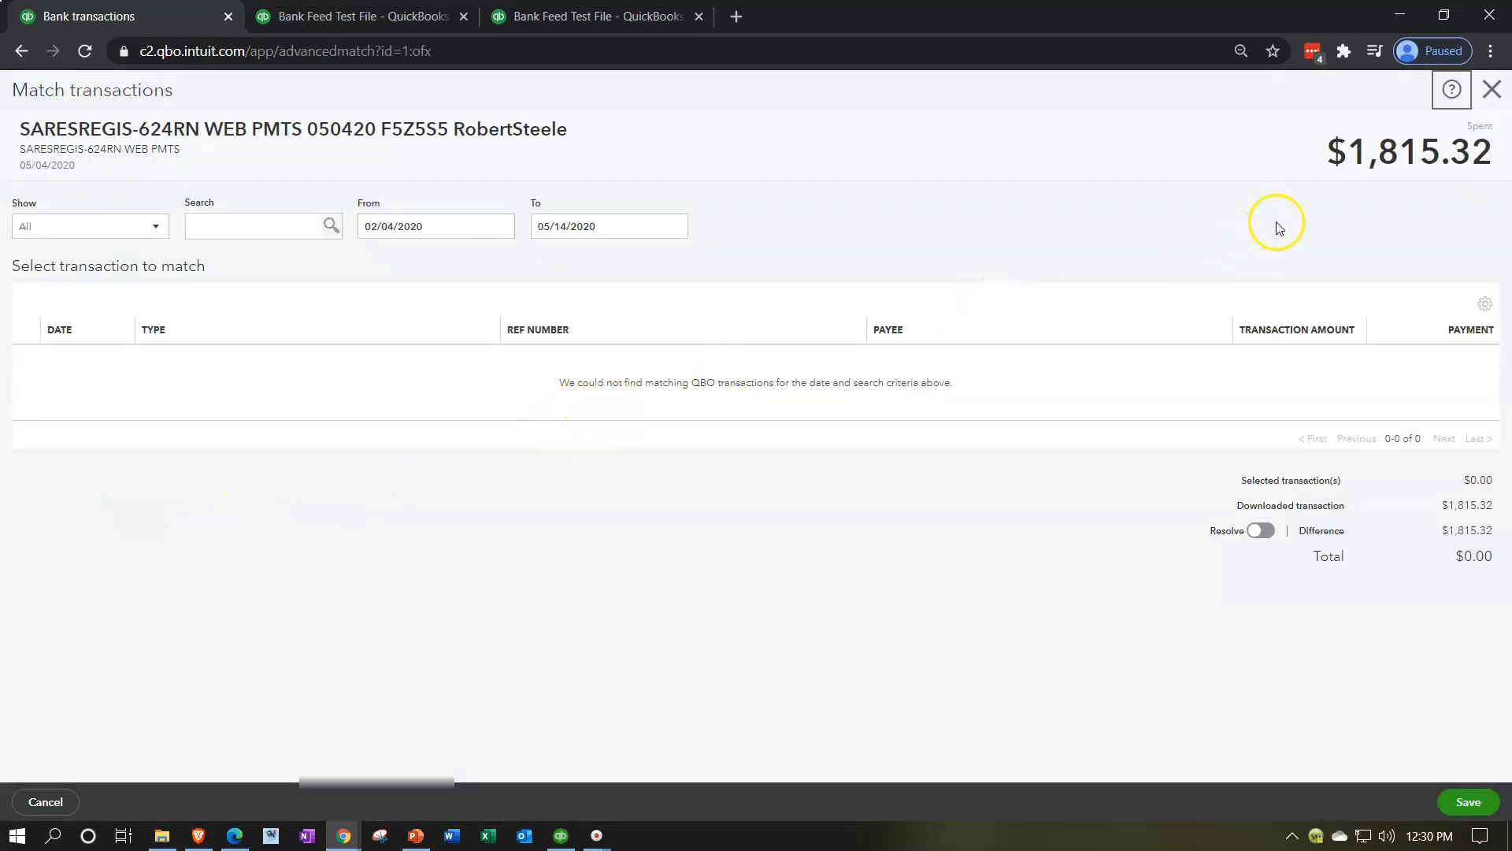
{"action": "left_click", "coordinate": [1499, 103]}
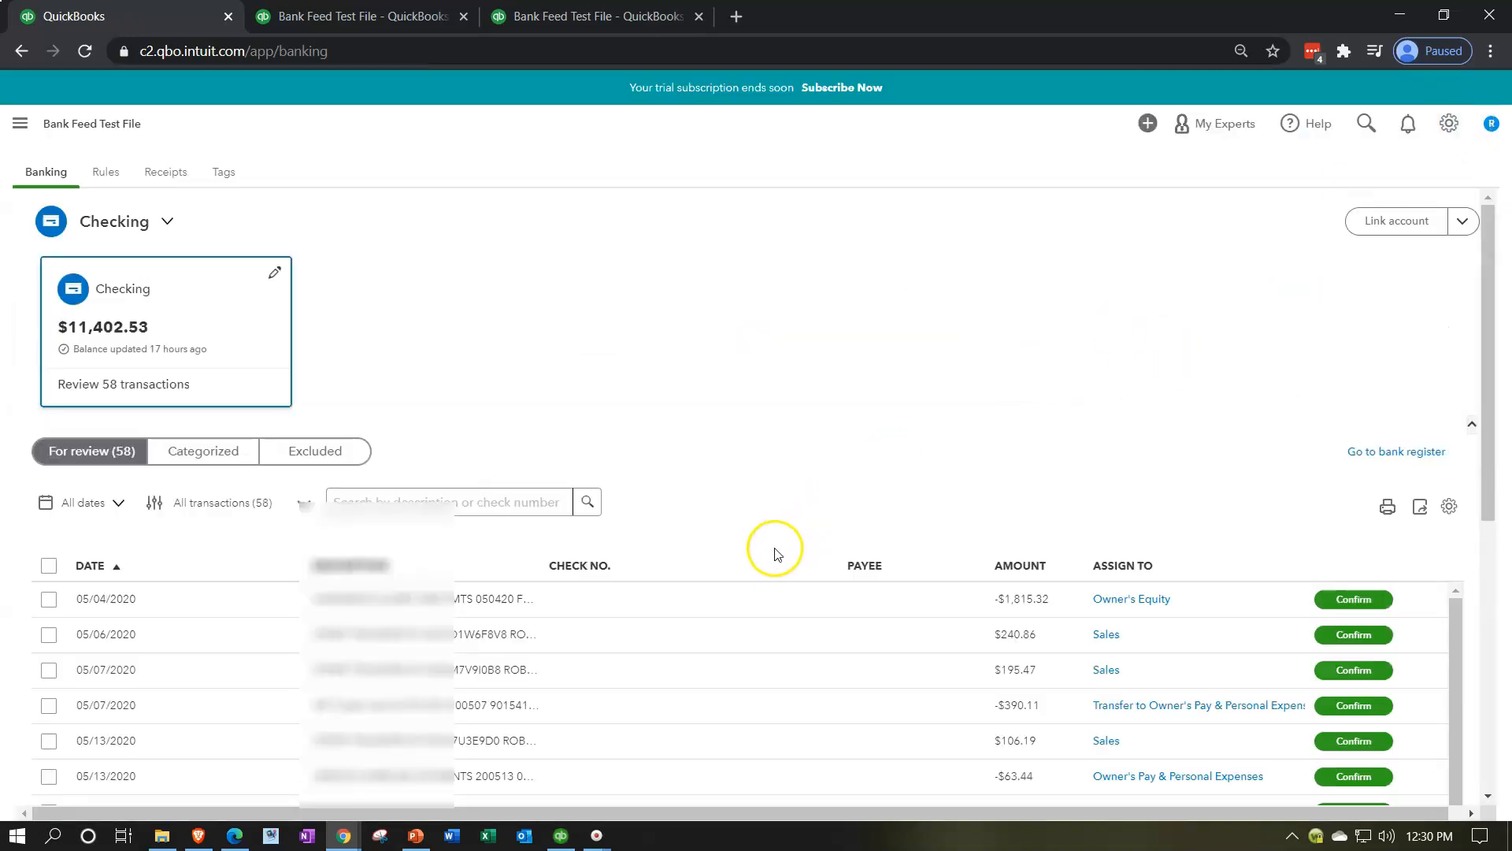
{"action": "scroll", "coordinate": [813, 501], "scroll_direction": "down", "scroll_amount": 2}
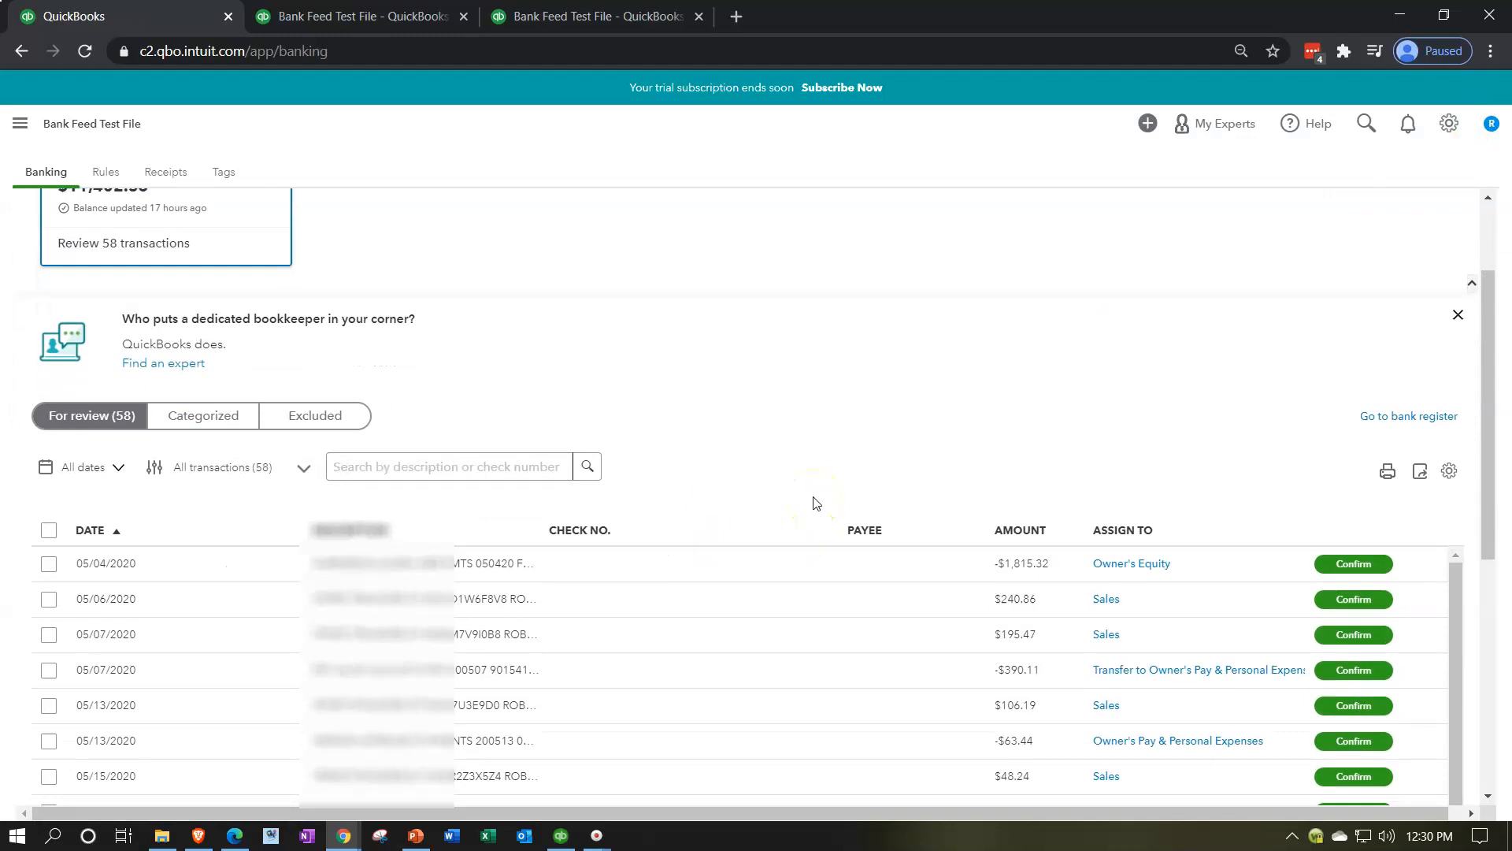
{"action": "left_click", "coordinate": [720, 518]}
{"action": "left_click", "coordinate": [743, 511]}
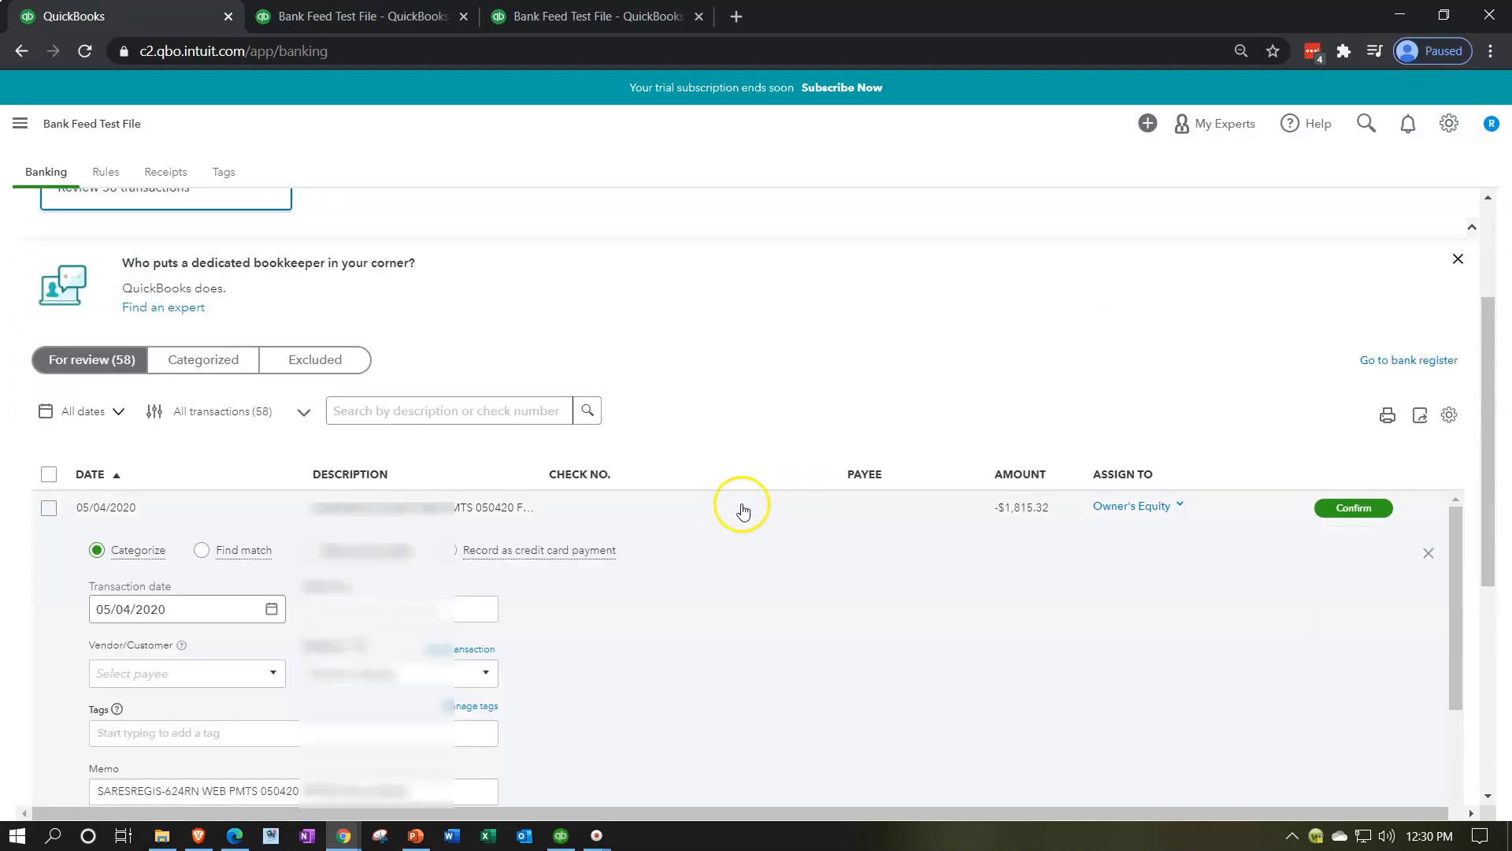
Examine the transaction's fields when recorded as a transfer, then as a credit card payment, without choosing a credit card
{"action": "left_click", "coordinate": [308, 551]}
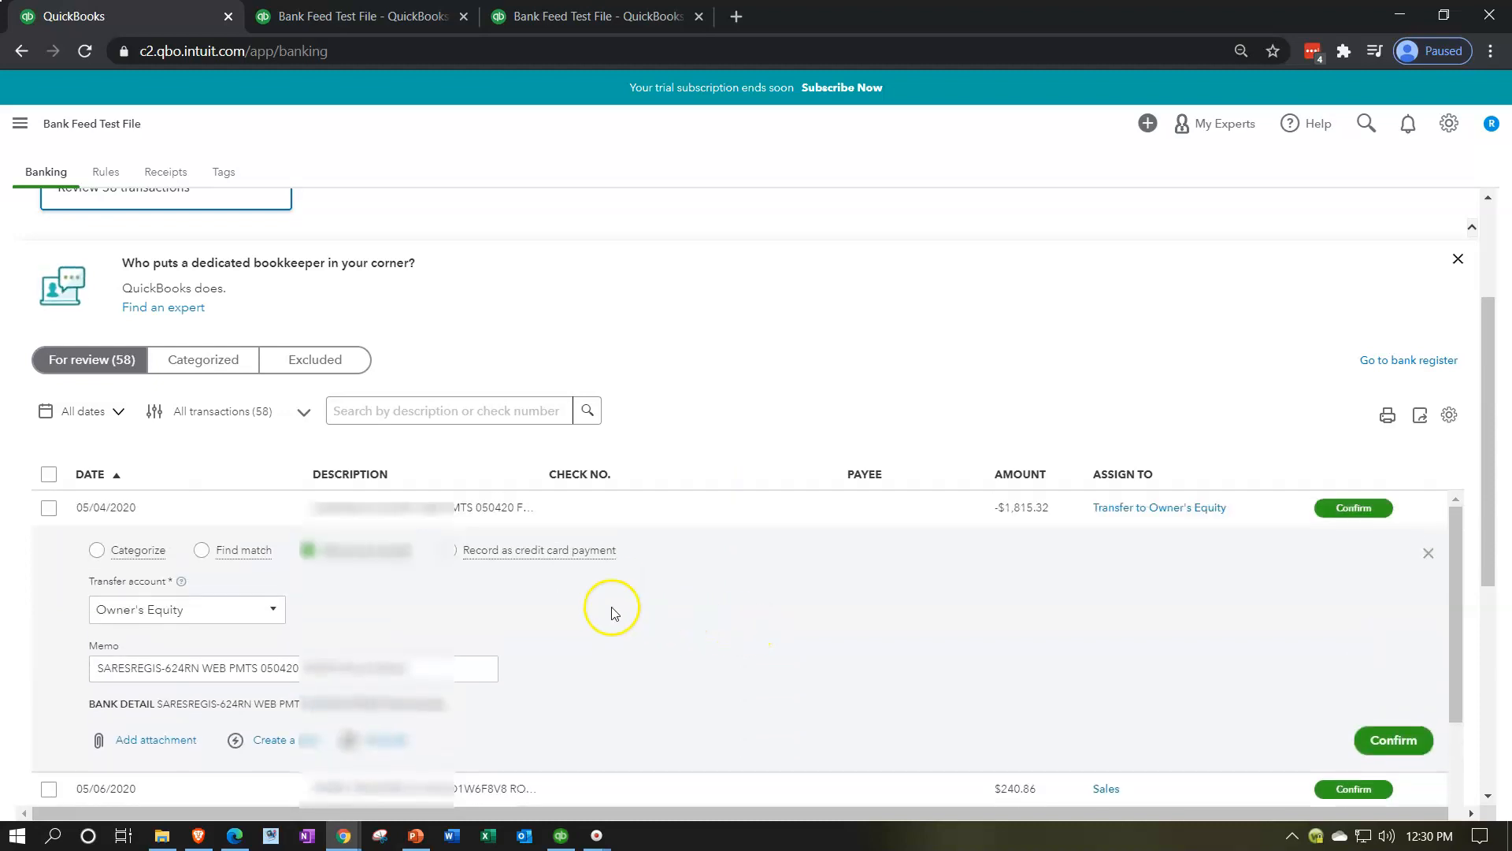
{"action": "left_click", "coordinate": [449, 556]}
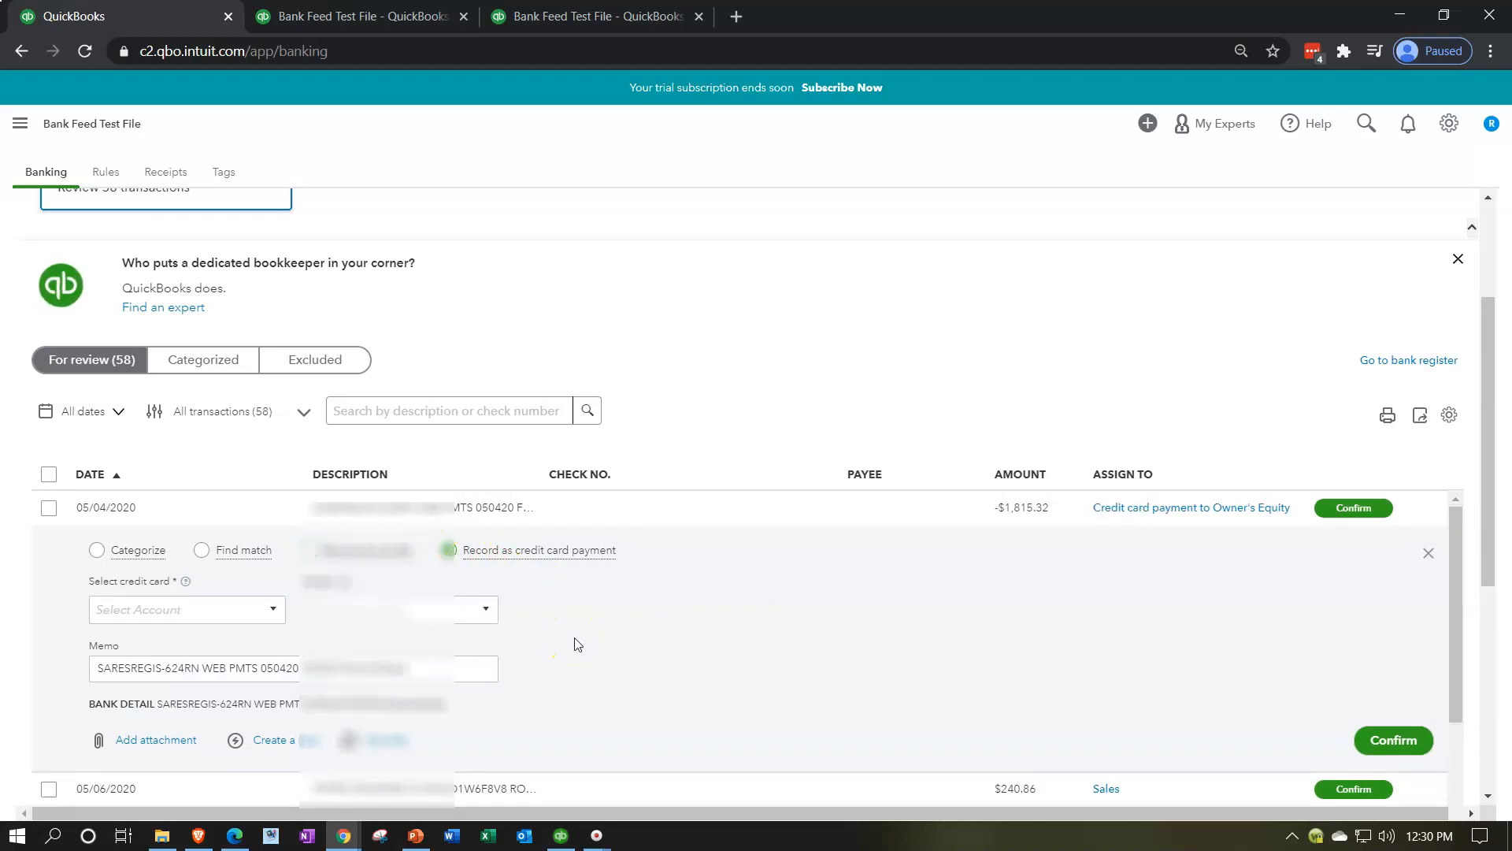
{"action": "left_click", "coordinate": [281, 615]}
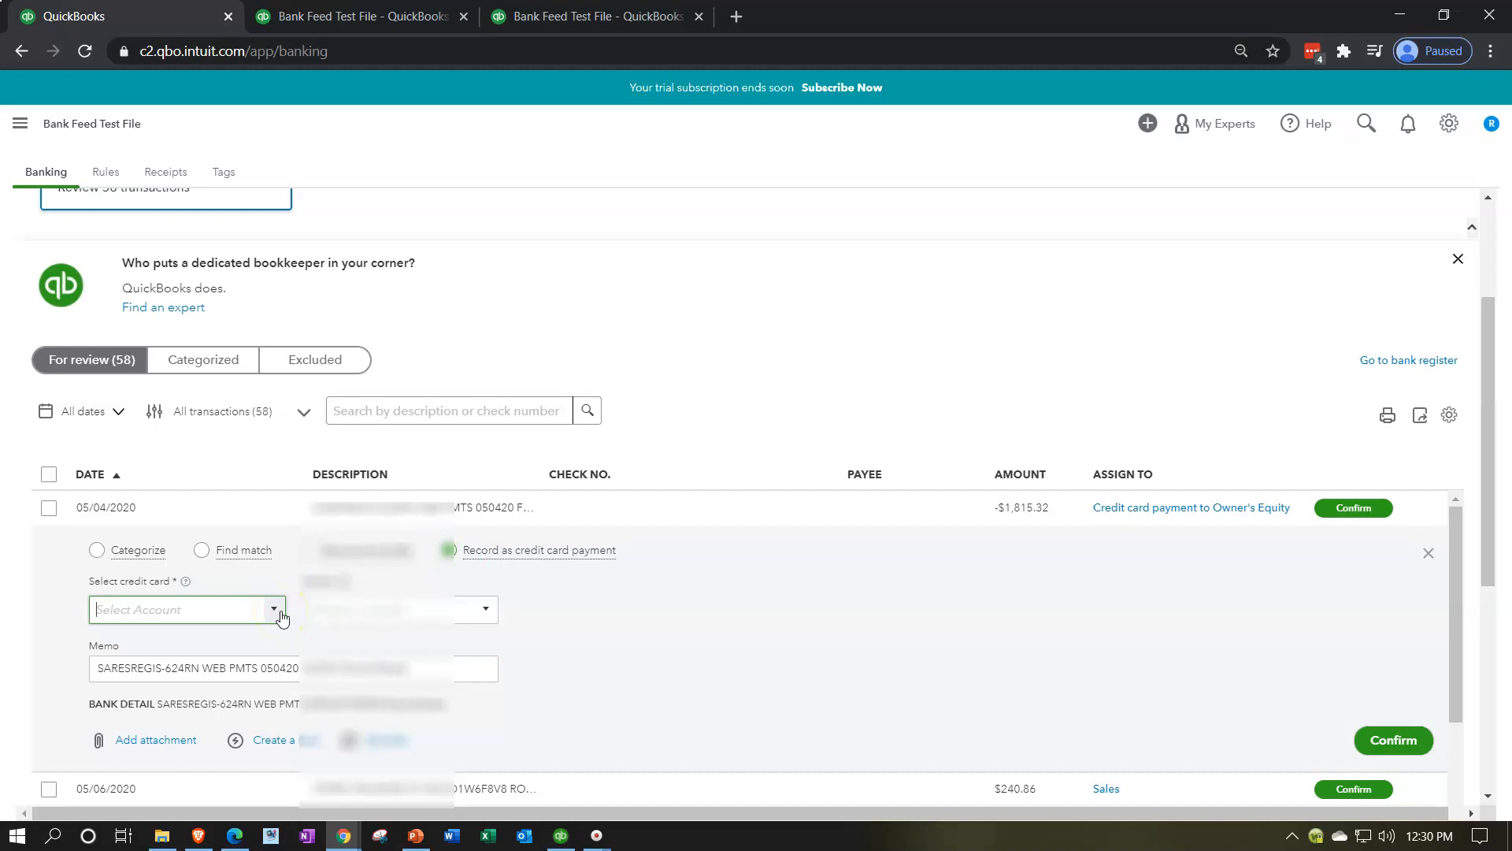
{"action": "left_click", "coordinate": [382, 574]}
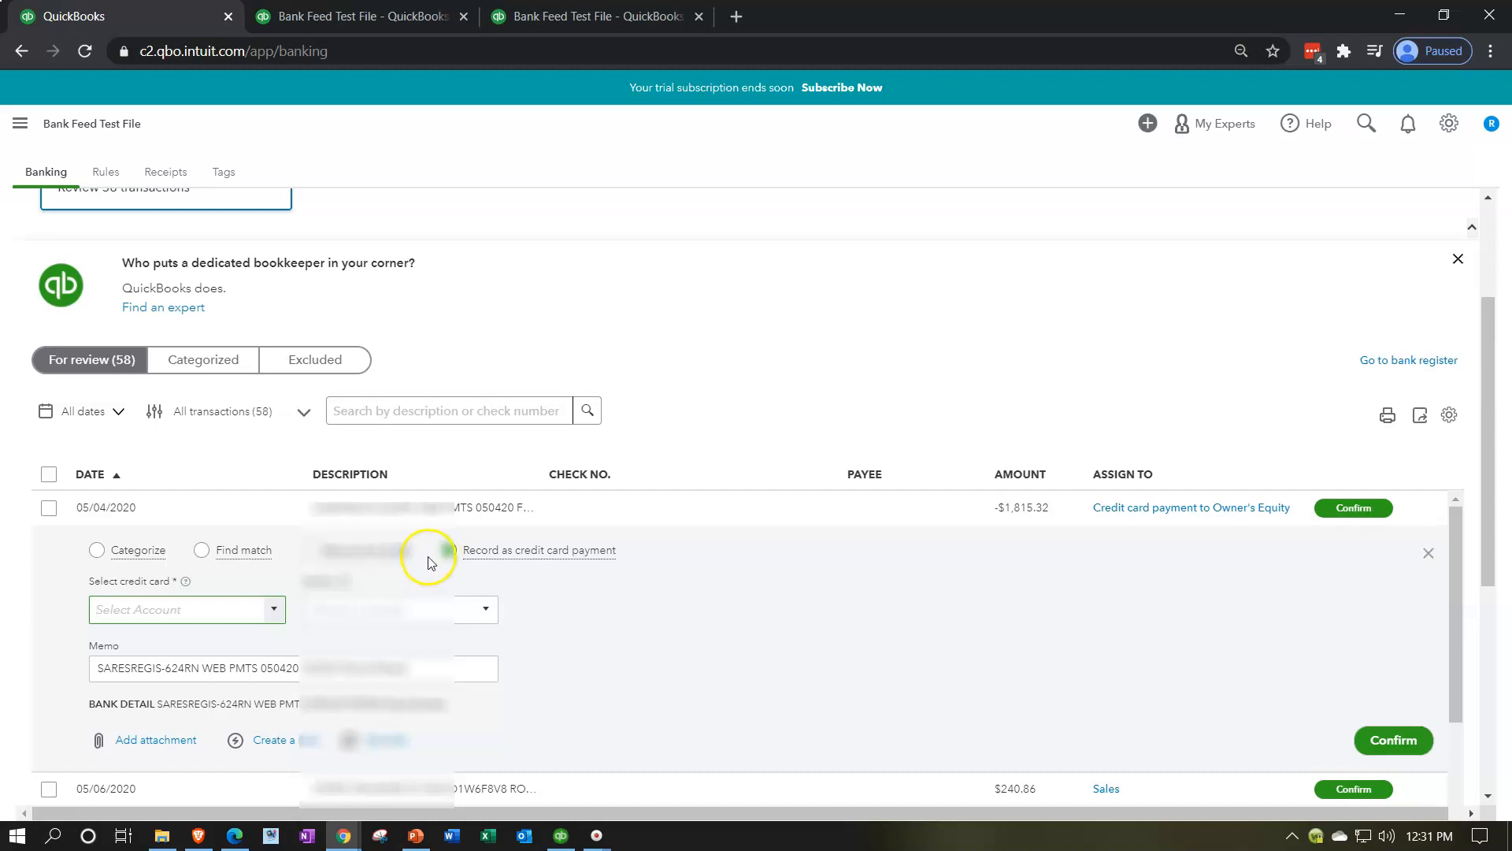
Switch the 05/04/2020 transaction to a transfer and back to a credit card payment, then collapse its details without confirming
{"action": "left_click", "coordinate": [367, 549]}
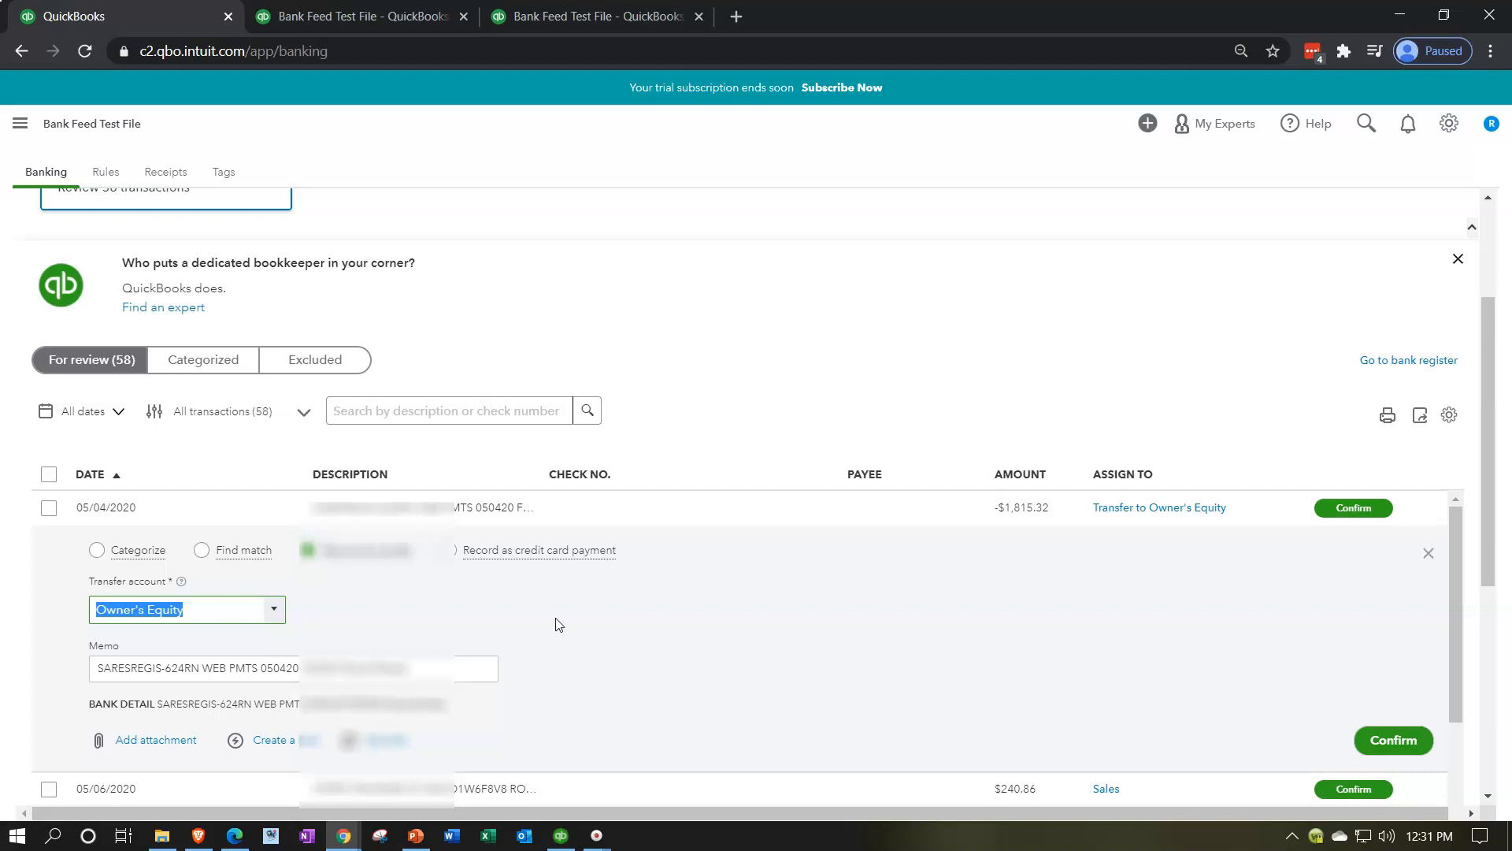
{"action": "left_click", "coordinate": [475, 556]}
{"action": "left_click", "coordinate": [685, 584]}
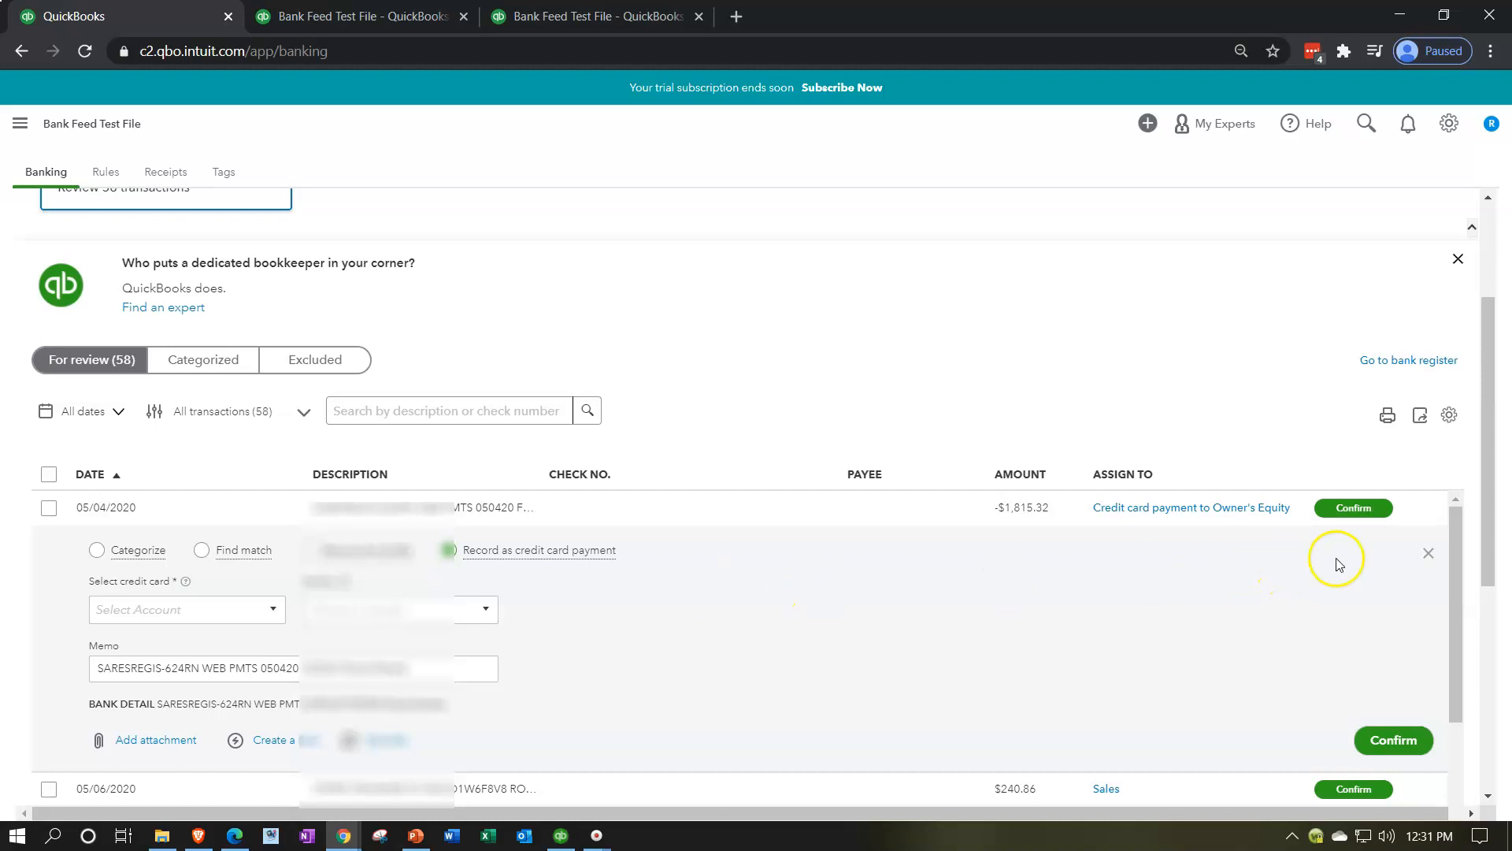
{"action": "left_click", "coordinate": [1430, 556]}
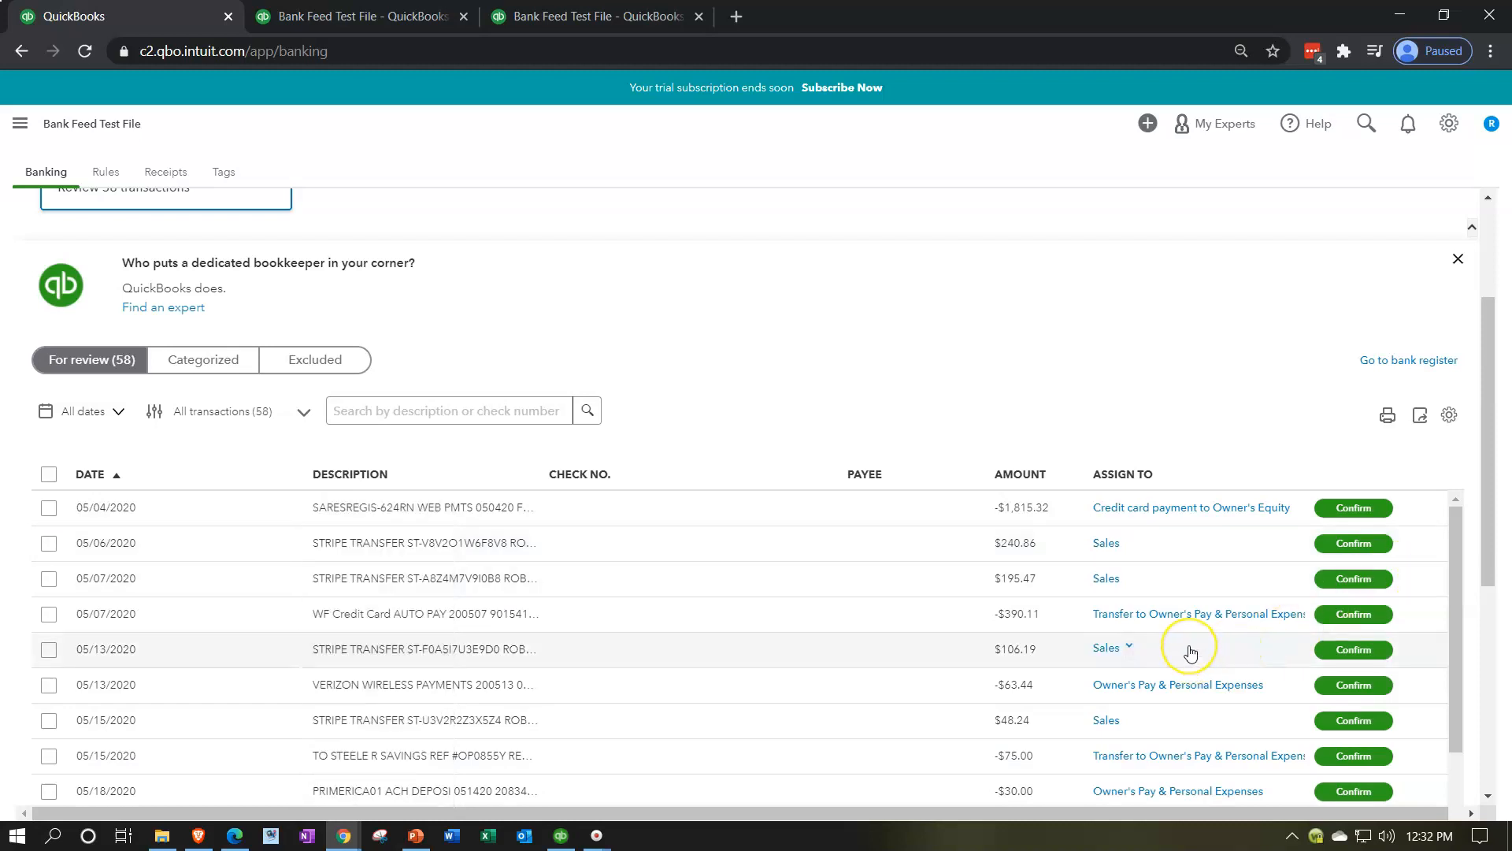
Hide the Check No. column in the bank transaction table, and hide the Payee column and show it again
{"action": "key", "text": "ctrl+plus"}
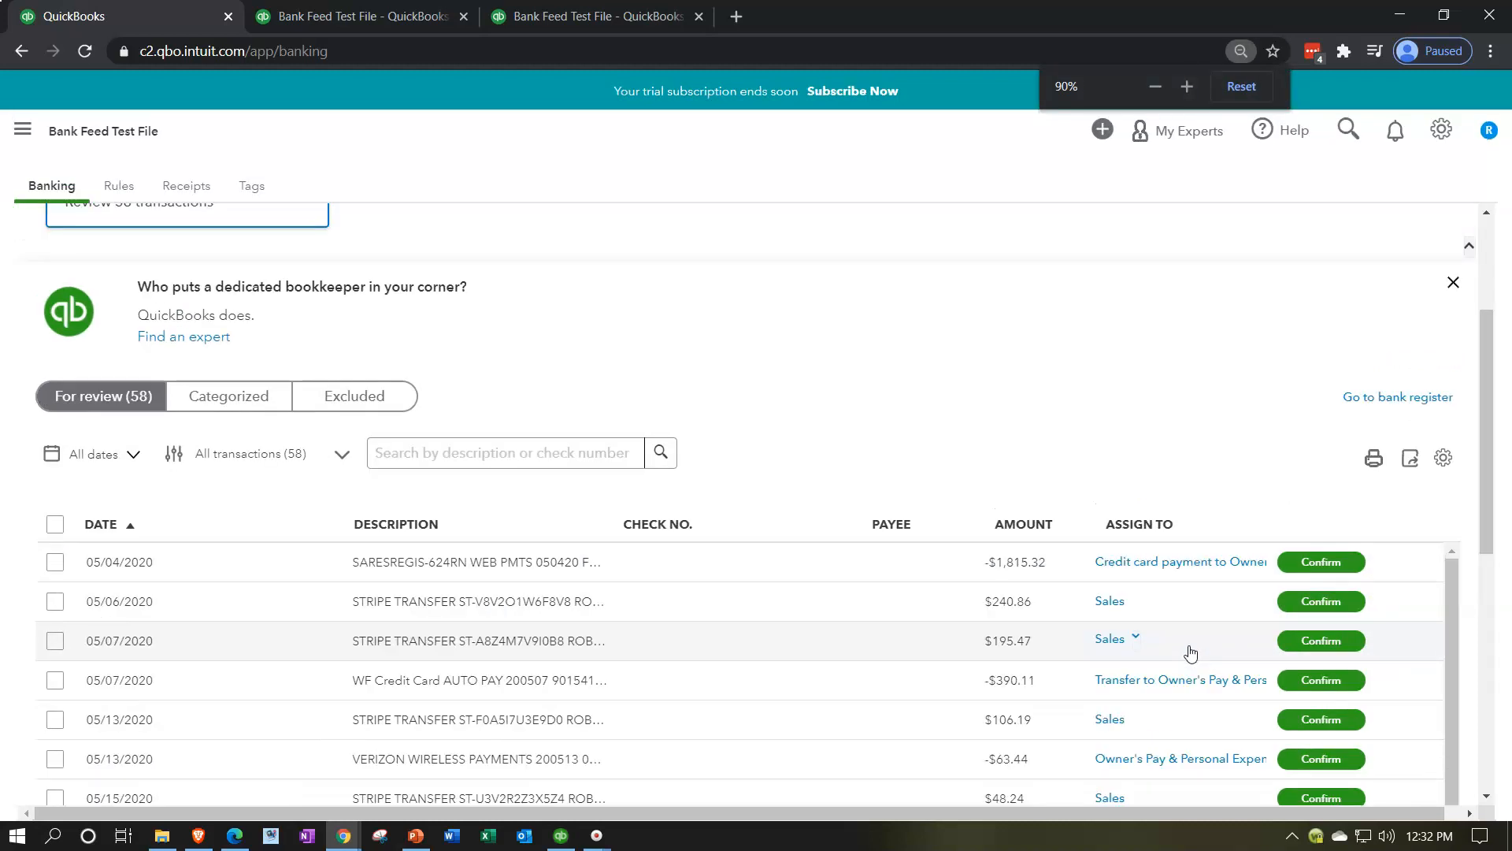
{"action": "key", "text": "ctrl+plus"}
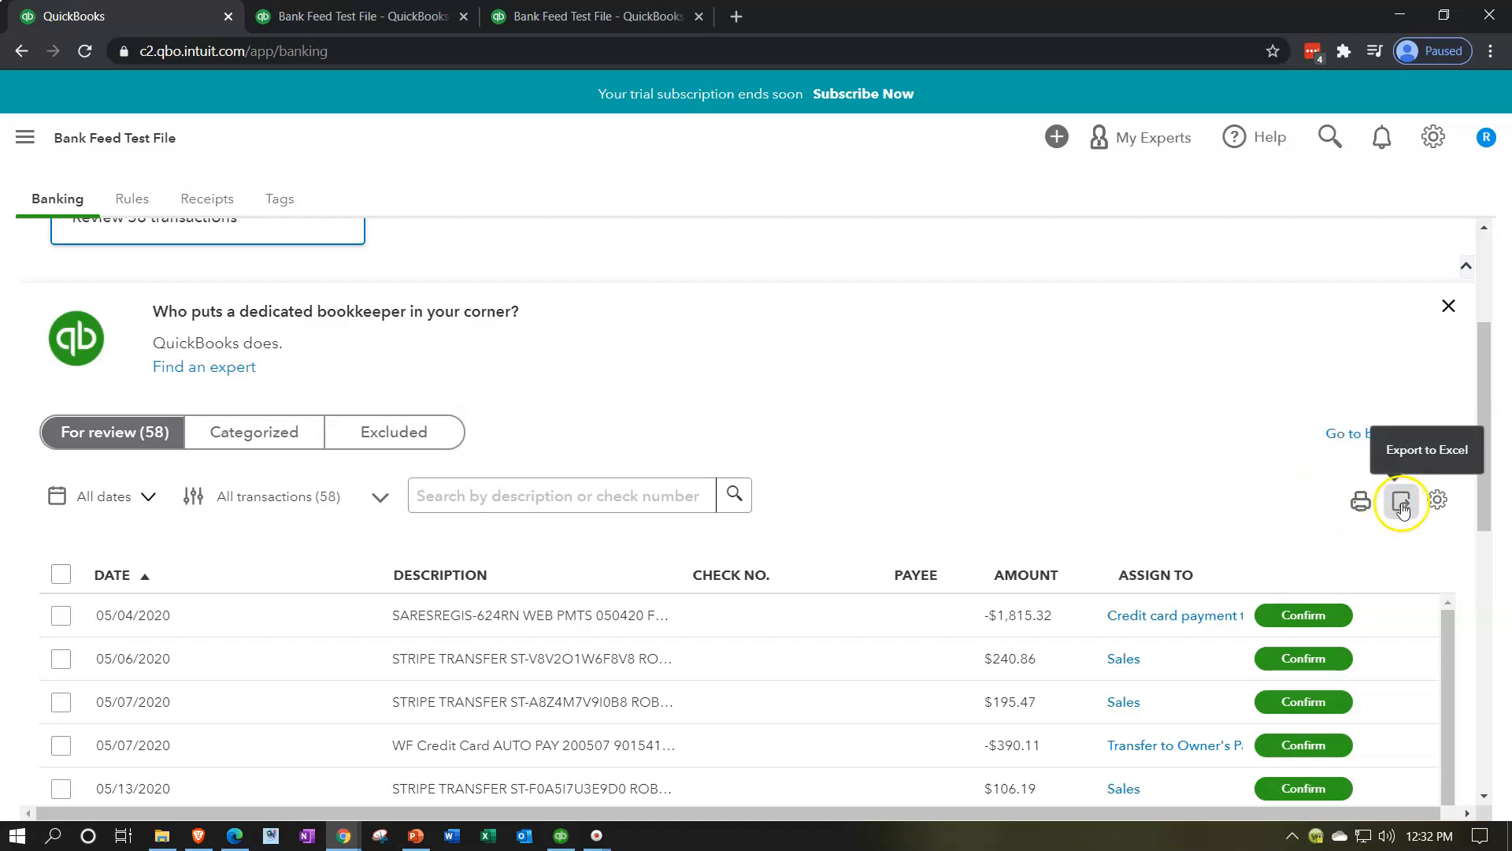
{"action": "left_click", "coordinate": [1438, 501]}
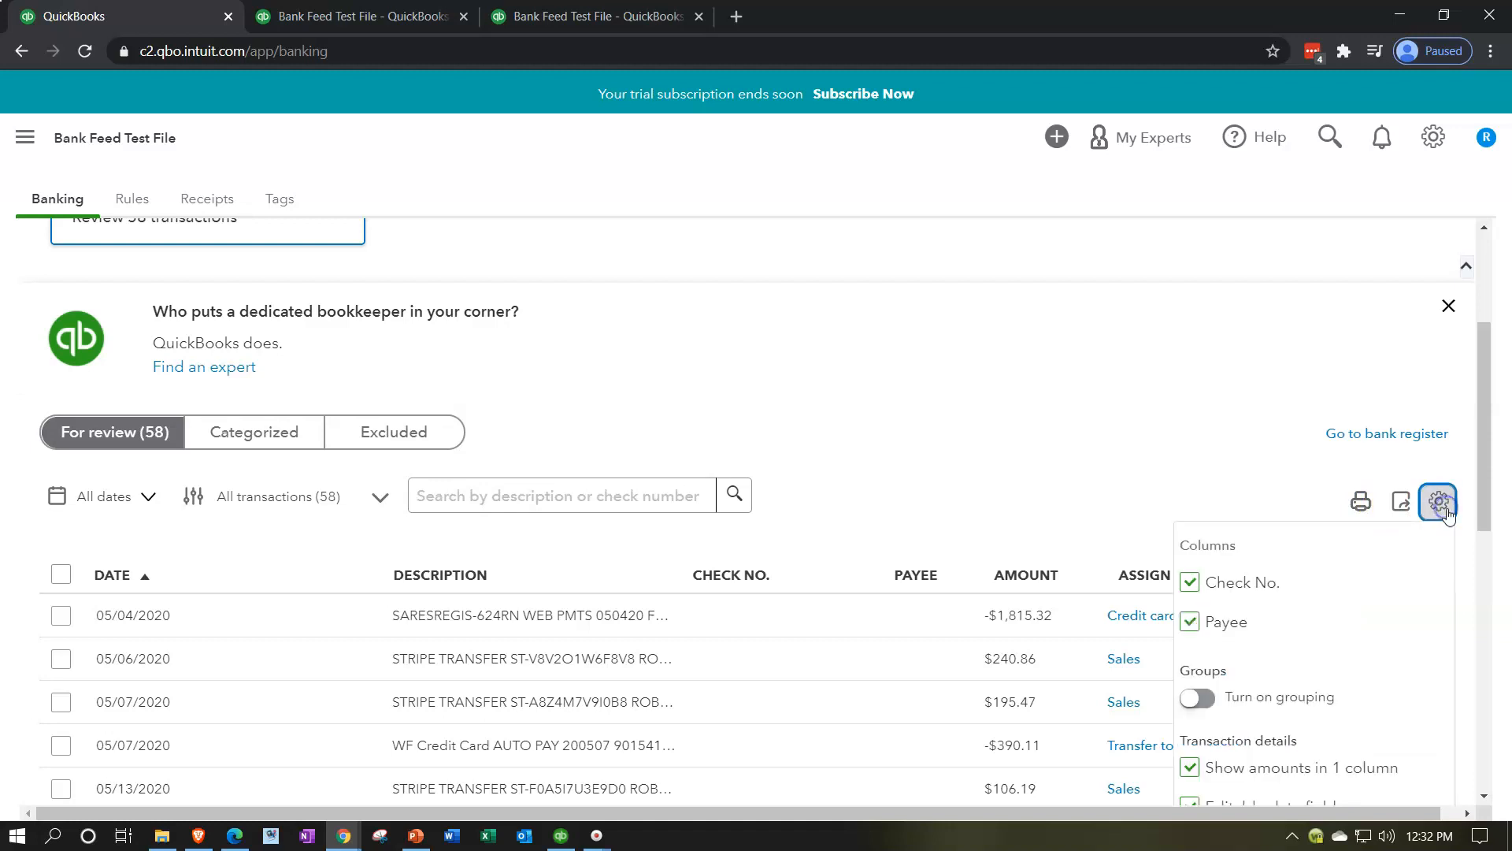
{"action": "left_click", "coordinate": [1191, 584]}
{"action": "left_click", "coordinate": [1191, 584]}
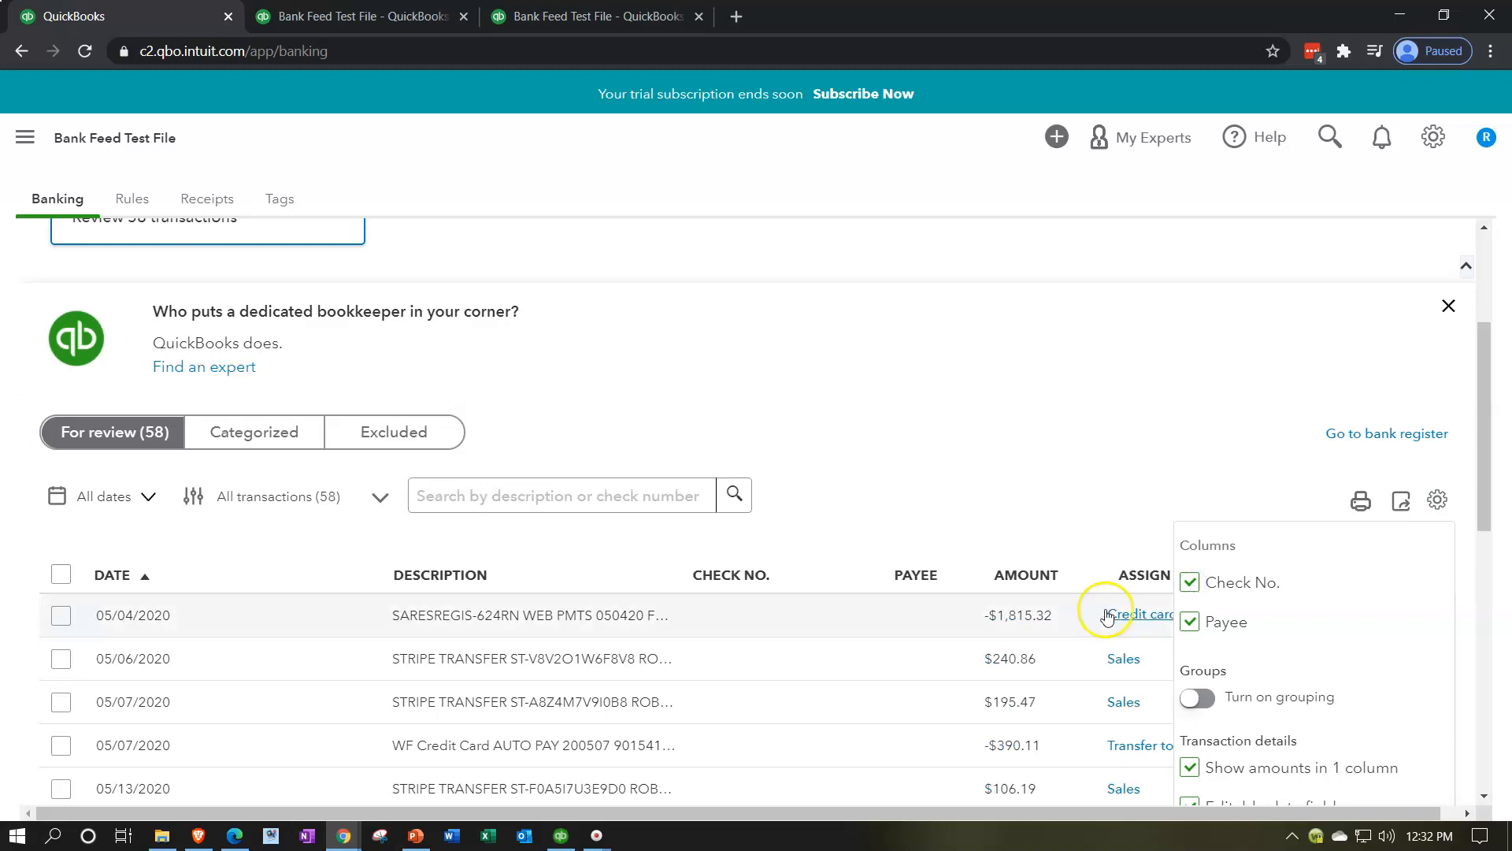
{"action": "scroll", "coordinate": [1099, 621], "scroll_direction": "down", "scroll_amount": 1}
{"action": "scroll", "coordinate": [1100, 621], "scroll_direction": "down", "scroll_amount": 8}
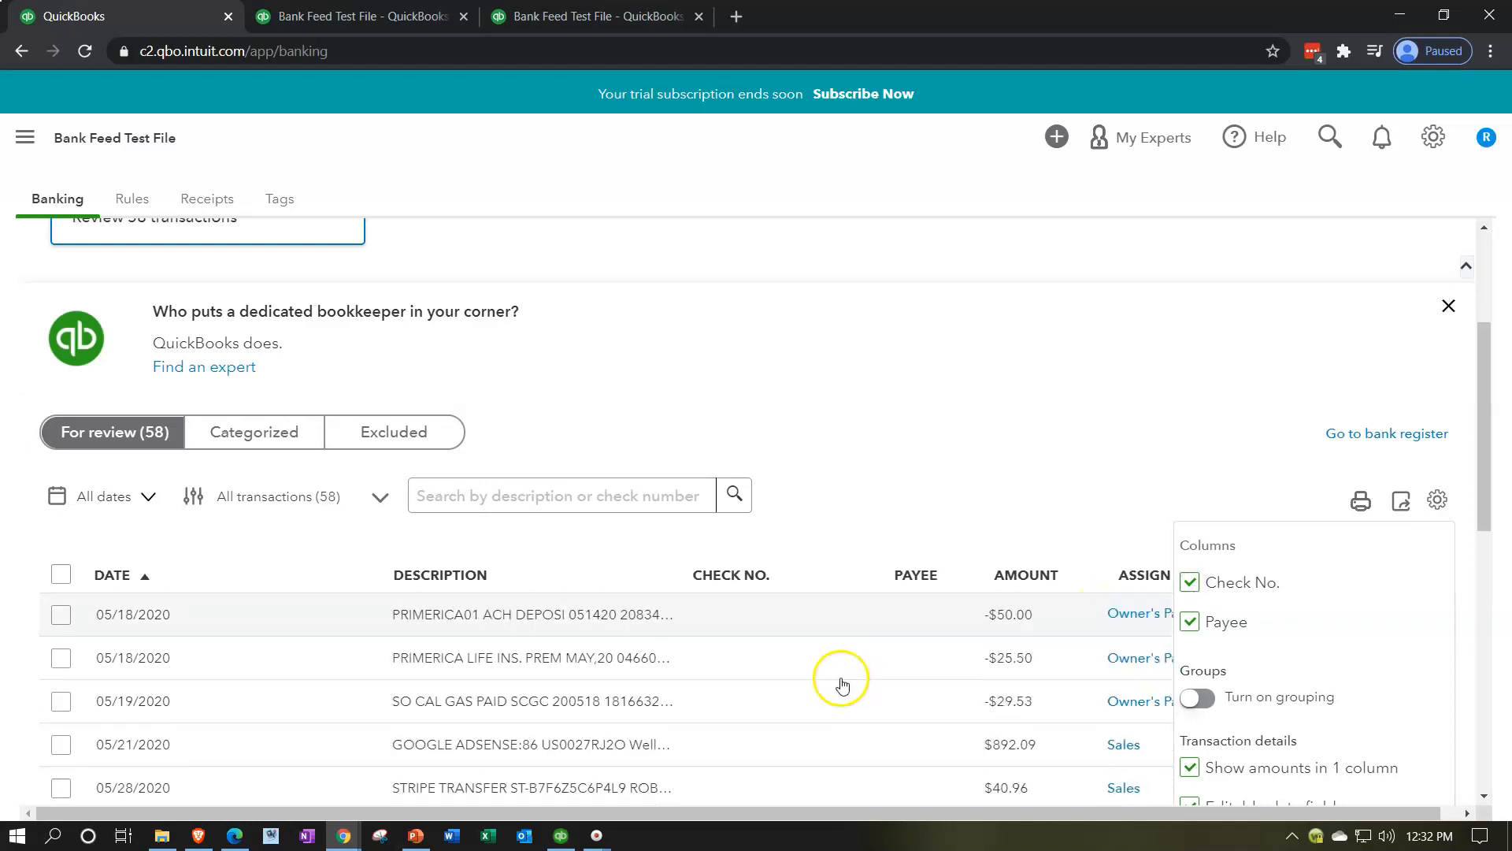
{"action": "scroll", "coordinate": [768, 712], "scroll_direction": "up", "scroll_amount": 5}
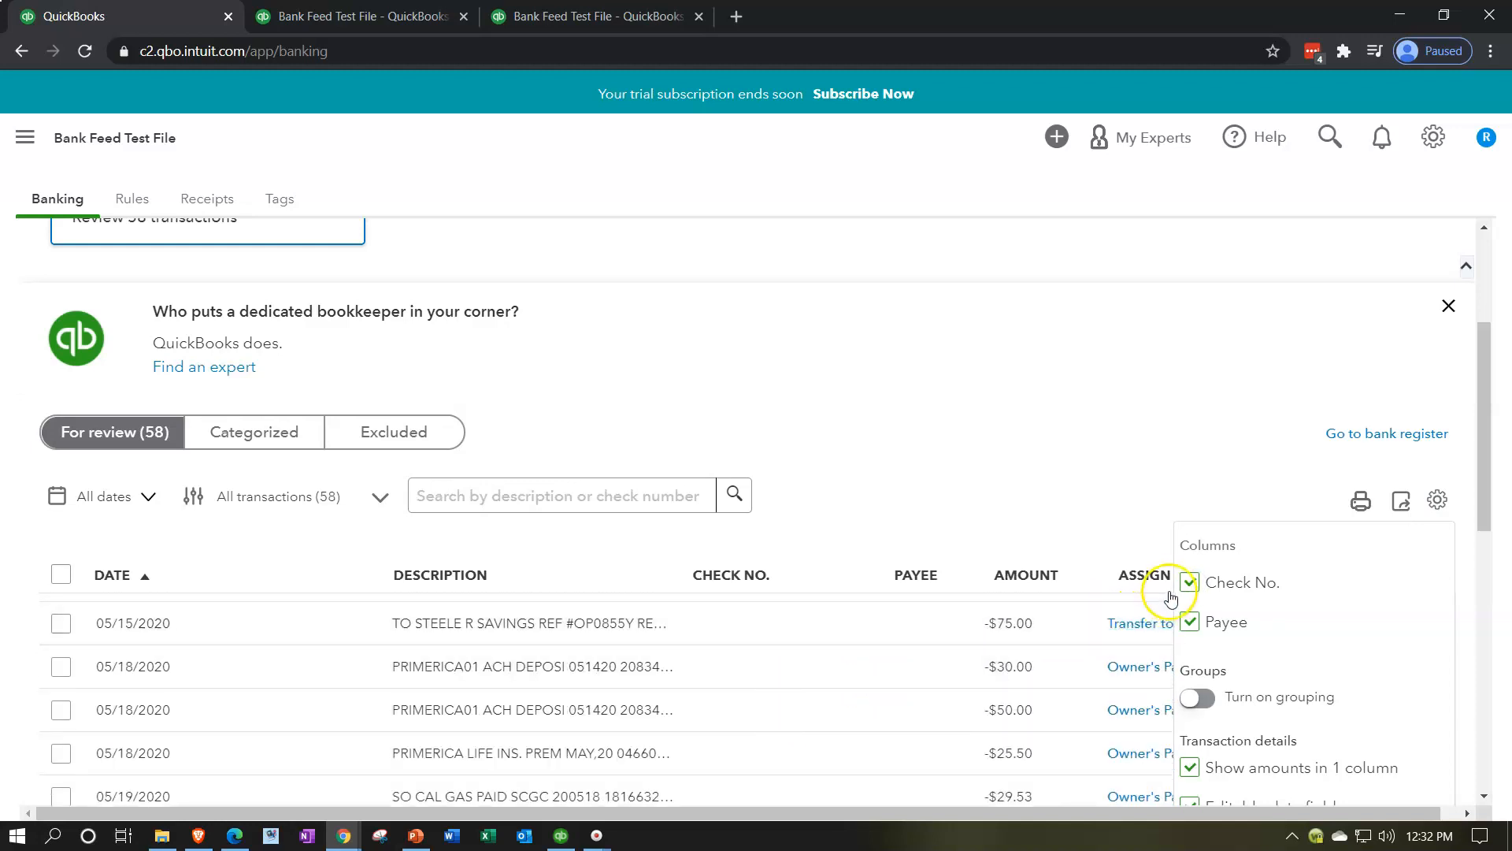
{"action": "left_click", "coordinate": [1193, 584]}
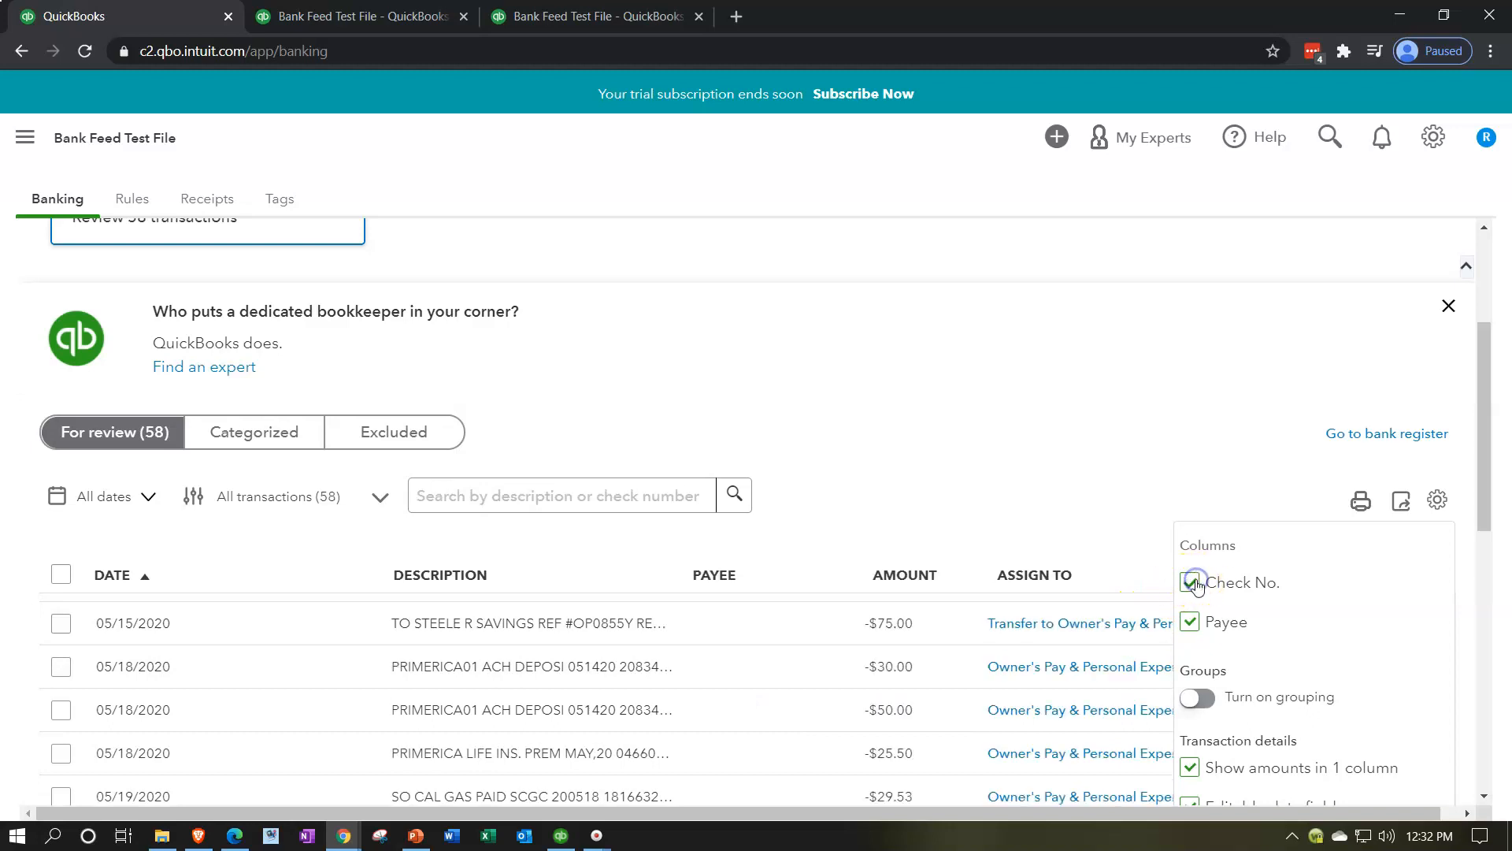
{"action": "left_click", "coordinate": [1191, 627]}
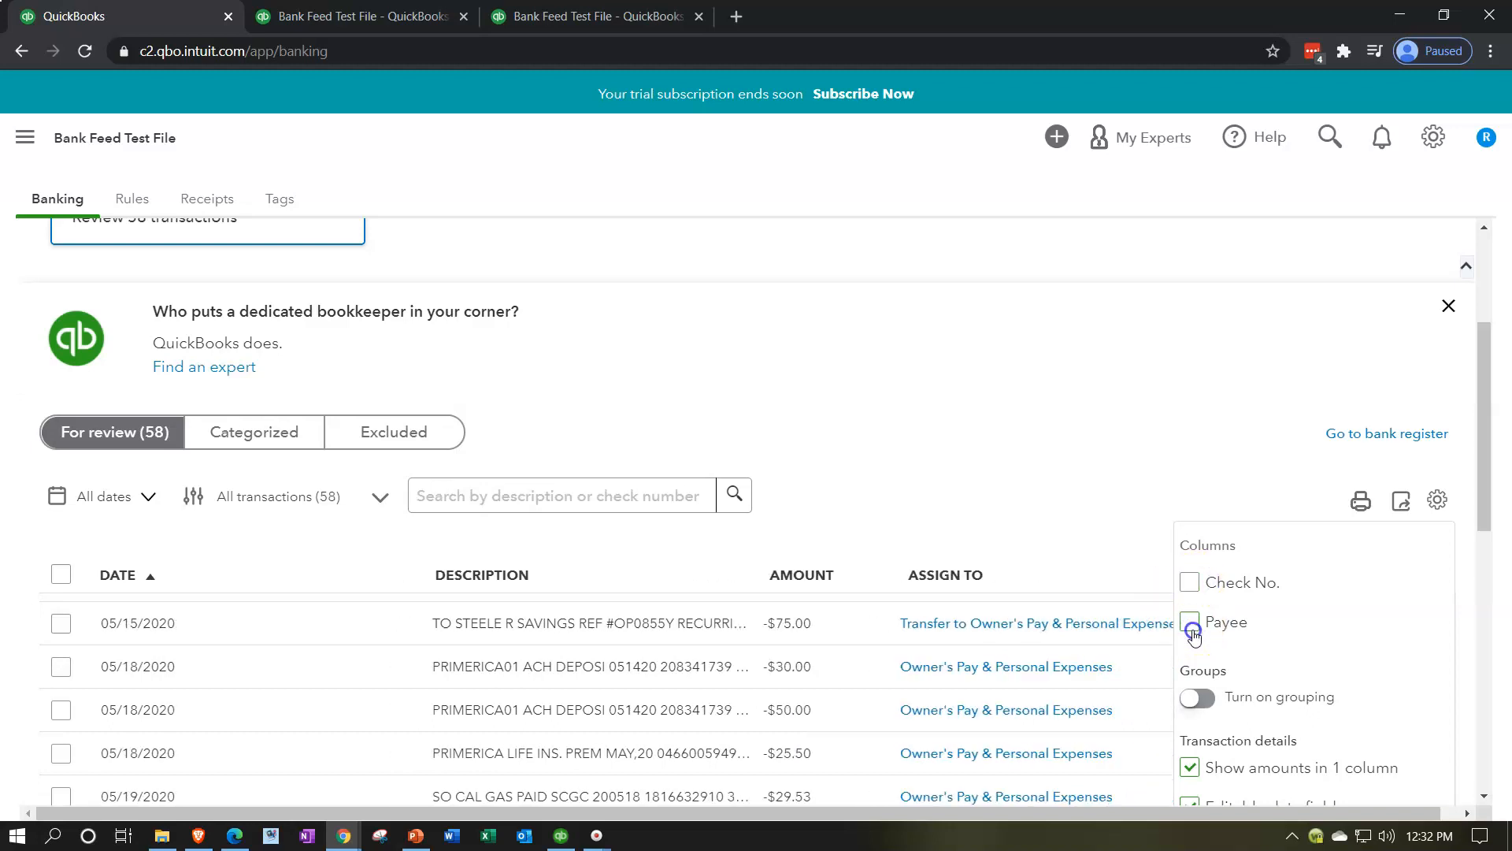
{"action": "left_click", "coordinate": [1192, 626]}
Turn on grouping for the transactions, look through the May and June 2020 groups, and turn grouping off again
{"action": "scroll", "coordinate": [797, 712], "scroll_direction": "down", "scroll_amount": 8}
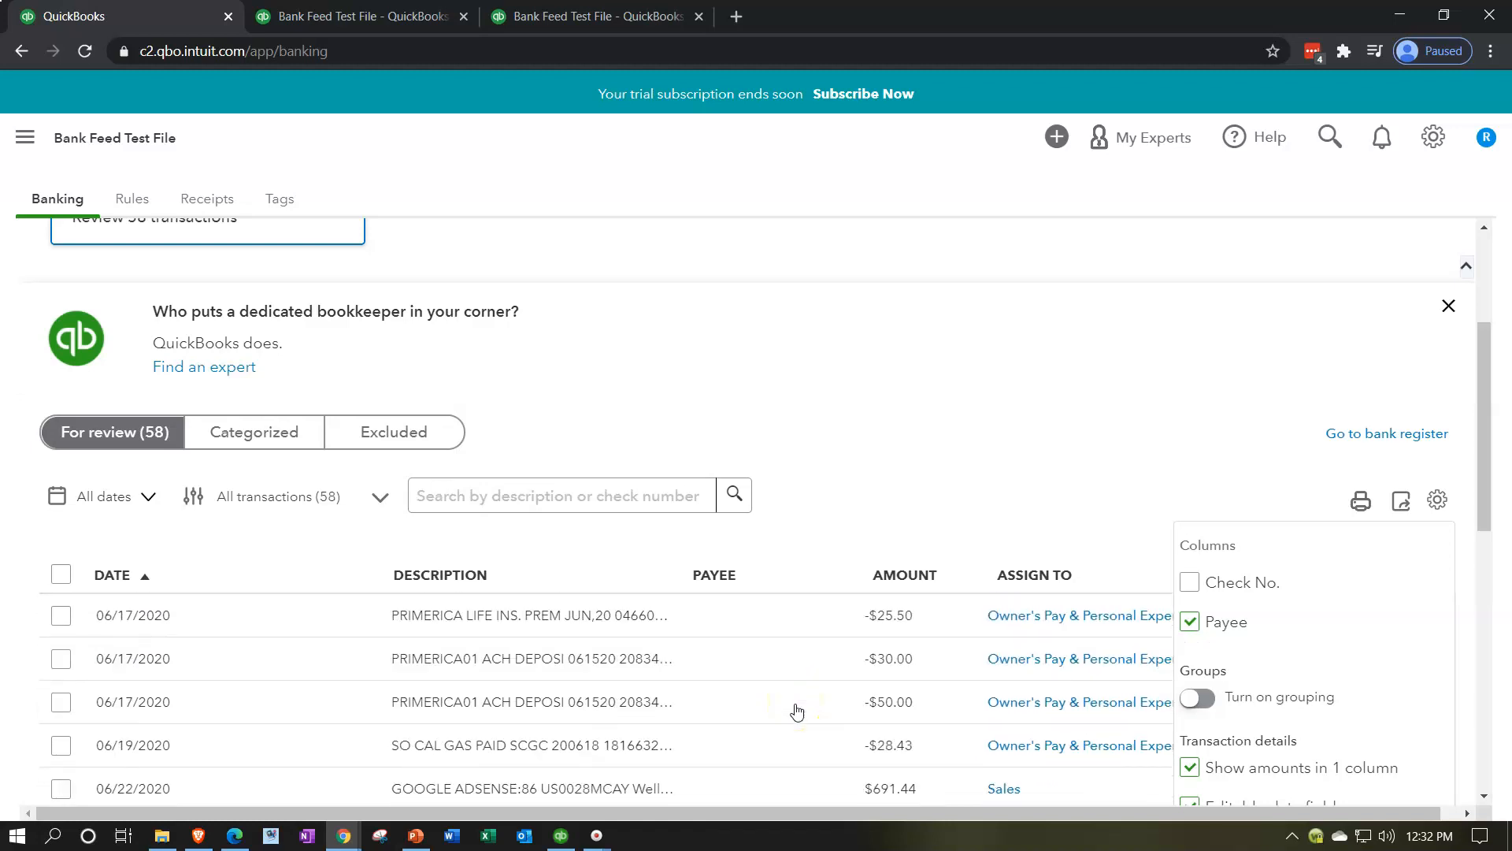
{"action": "scroll", "coordinate": [798, 712], "scroll_direction": "down", "scroll_amount": 5}
{"action": "scroll", "coordinate": [797, 711], "scroll_direction": "up", "scroll_amount": 5}
{"action": "scroll", "coordinate": [1334, 651], "scroll_direction": "down", "scroll_amount": 3}
{"action": "scroll", "coordinate": [1336, 658], "scroll_direction": "down", "scroll_amount": 2}
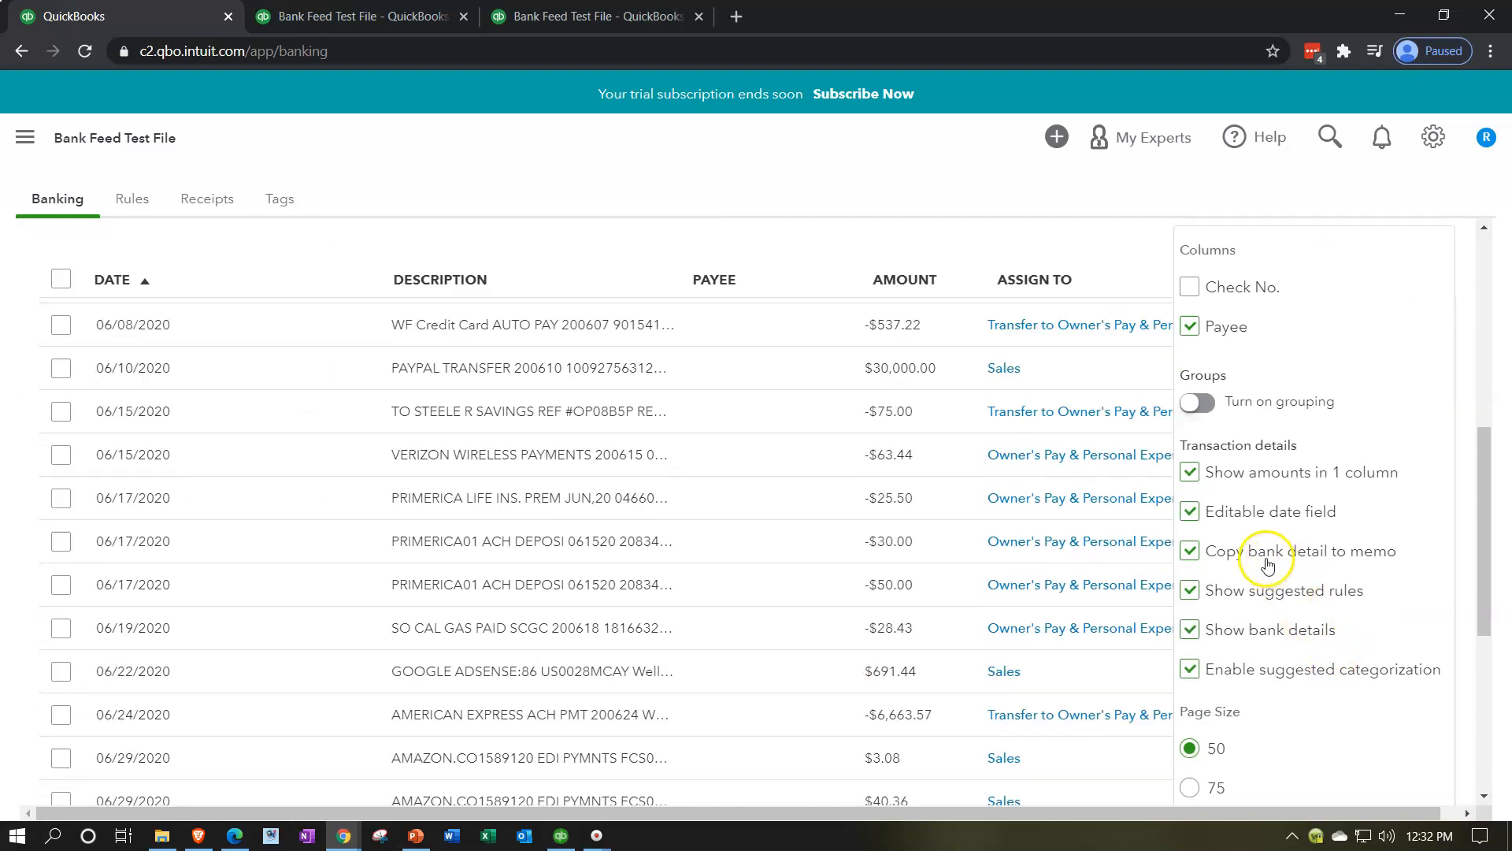
{"action": "left_click", "coordinate": [1198, 403]}
{"action": "scroll", "coordinate": [699, 580], "scroll_direction": "up", "scroll_amount": 5}
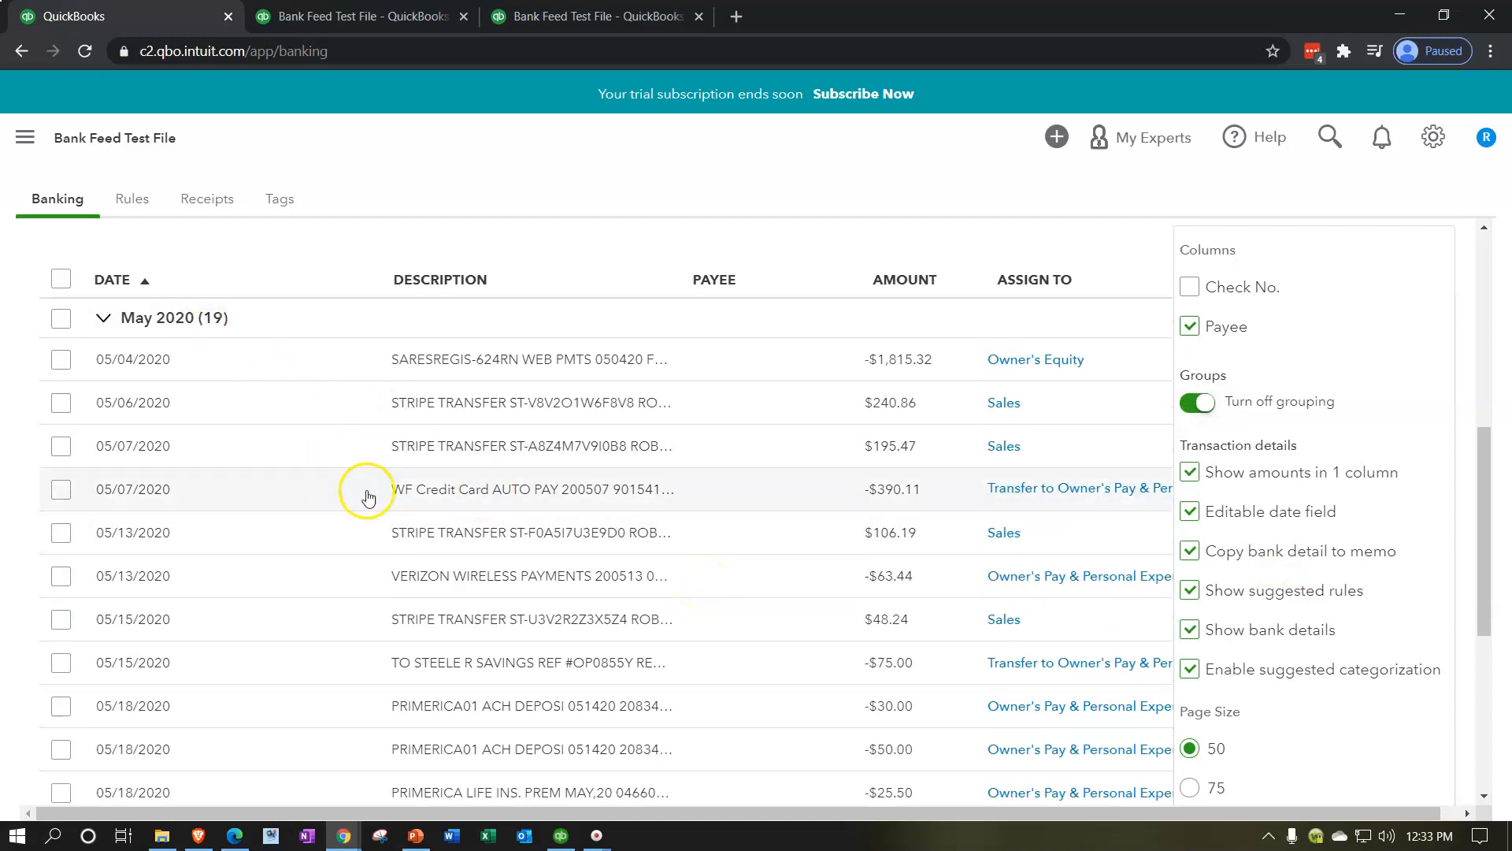
{"action": "scroll", "coordinate": [371, 494], "scroll_direction": "down", "scroll_amount": 10}
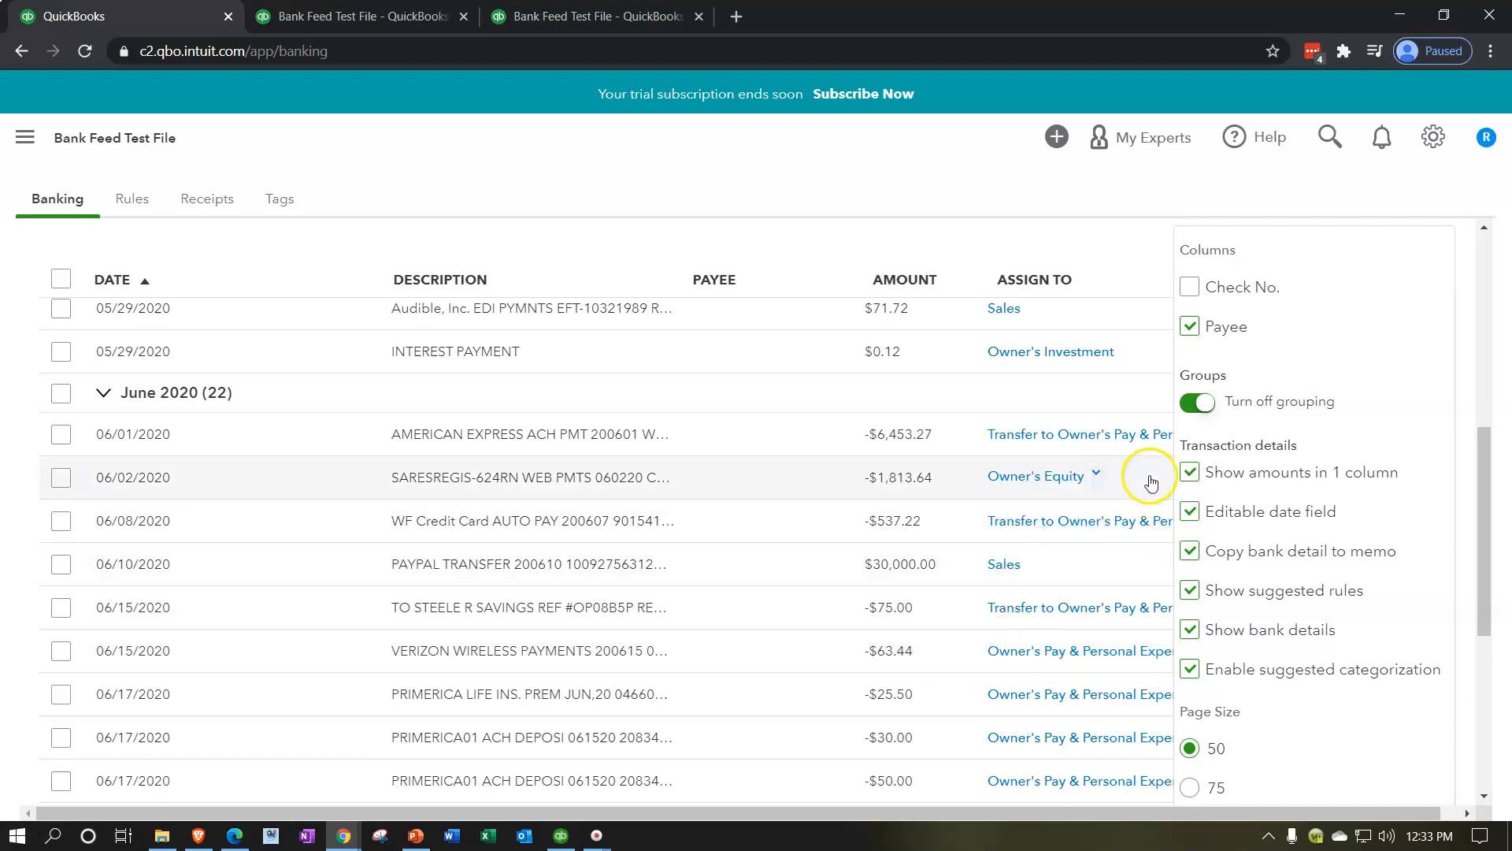
{"action": "left_click", "coordinate": [1192, 405]}
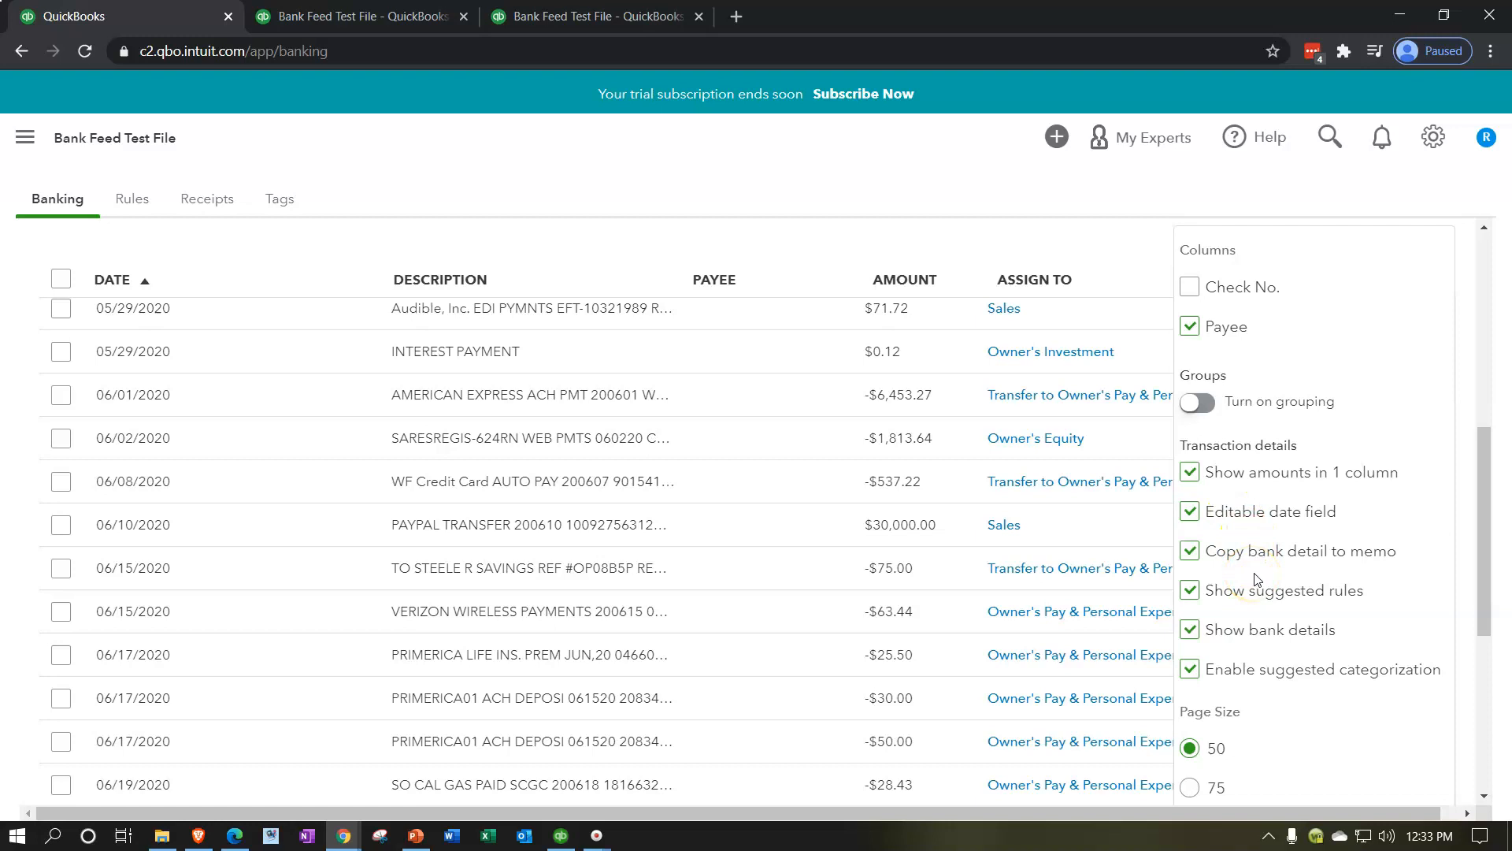
Disable copying bank detail to the memo and enable it again
{"action": "left_click", "coordinate": [1190, 553]}
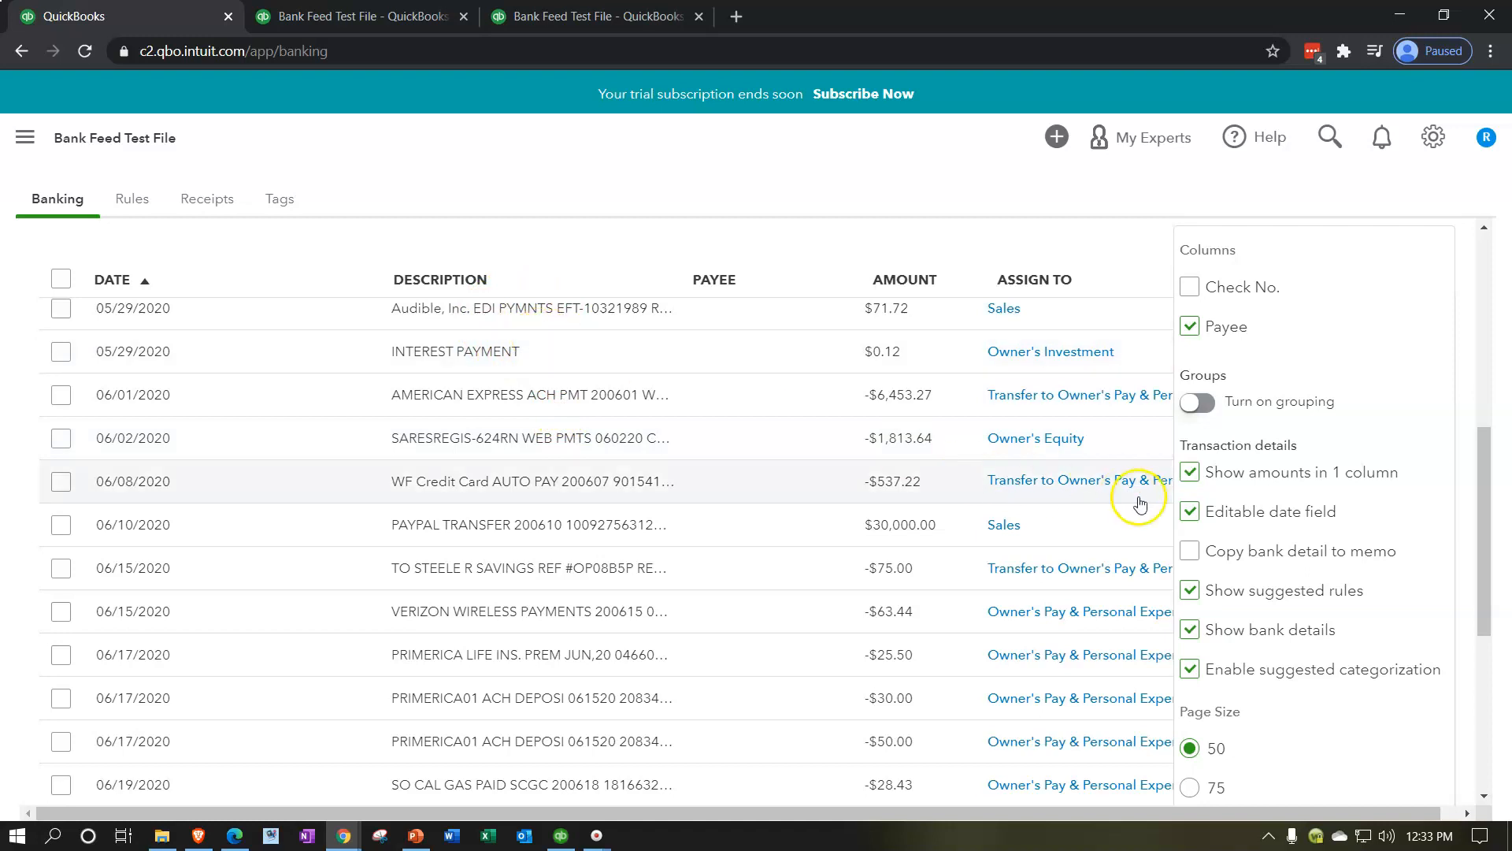
{"action": "left_click", "coordinate": [1186, 556]}
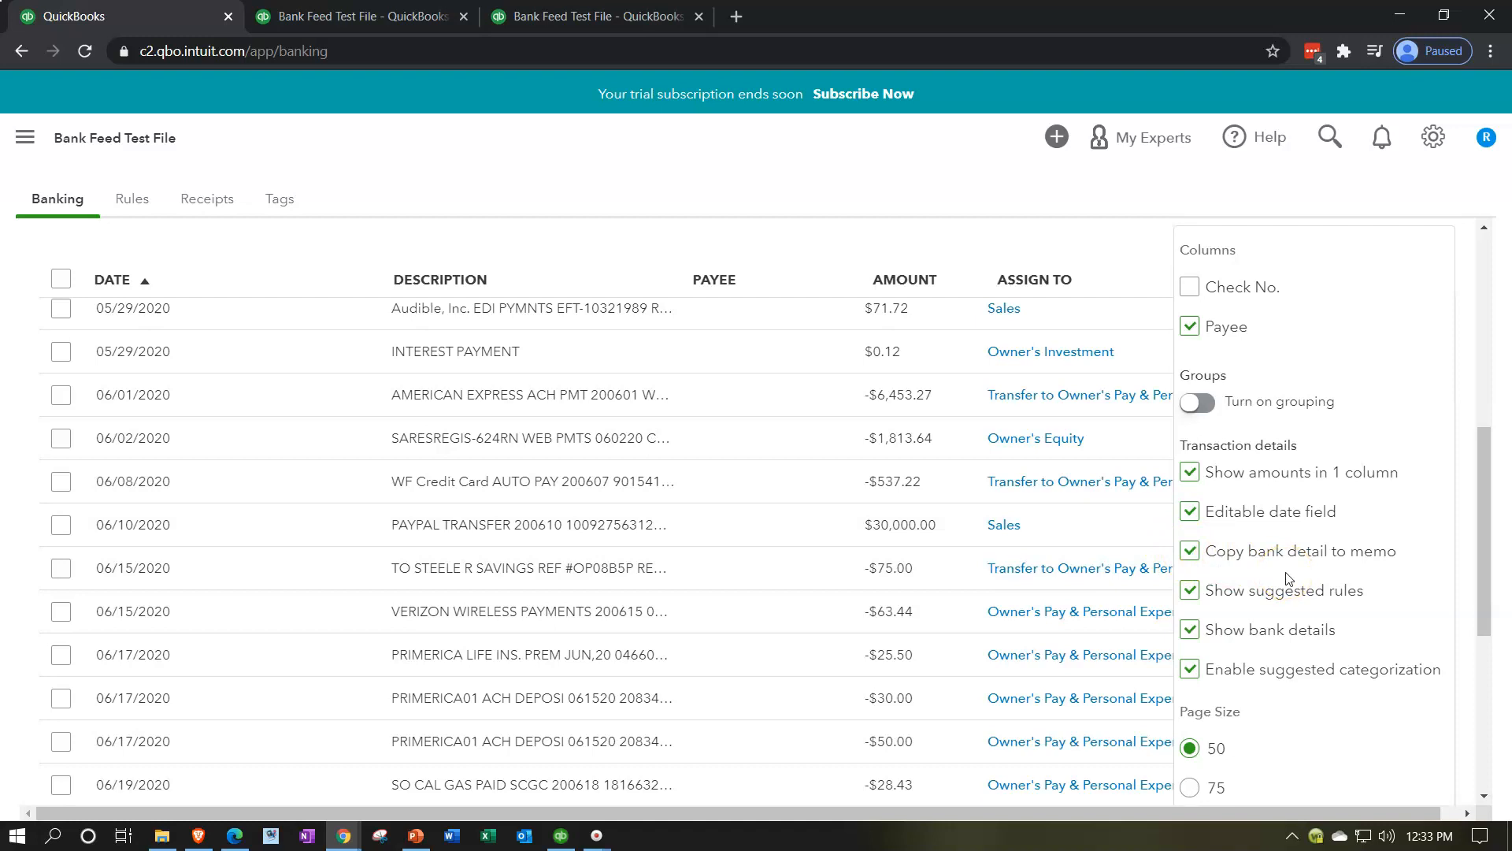
{"action": "left_click", "coordinate": [1273, 605]}
Compare the transaction descriptions with bank details hidden and shown, leaving Show bank details enabled
{"action": "scroll", "coordinate": [1276, 612], "scroll_direction": "down", "scroll_amount": 1}
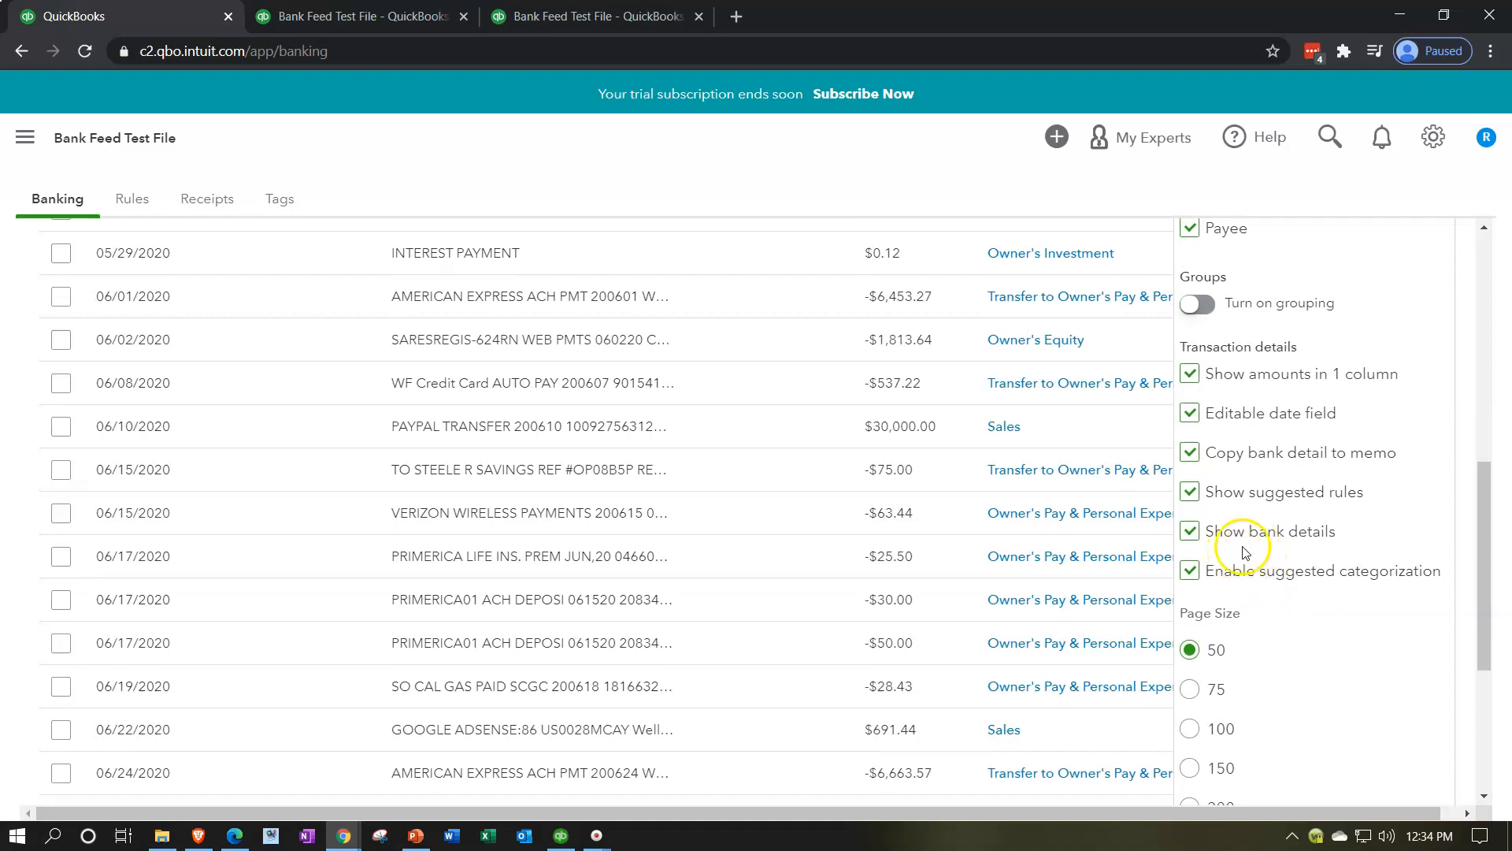
{"action": "left_click", "coordinate": [1190, 533]}
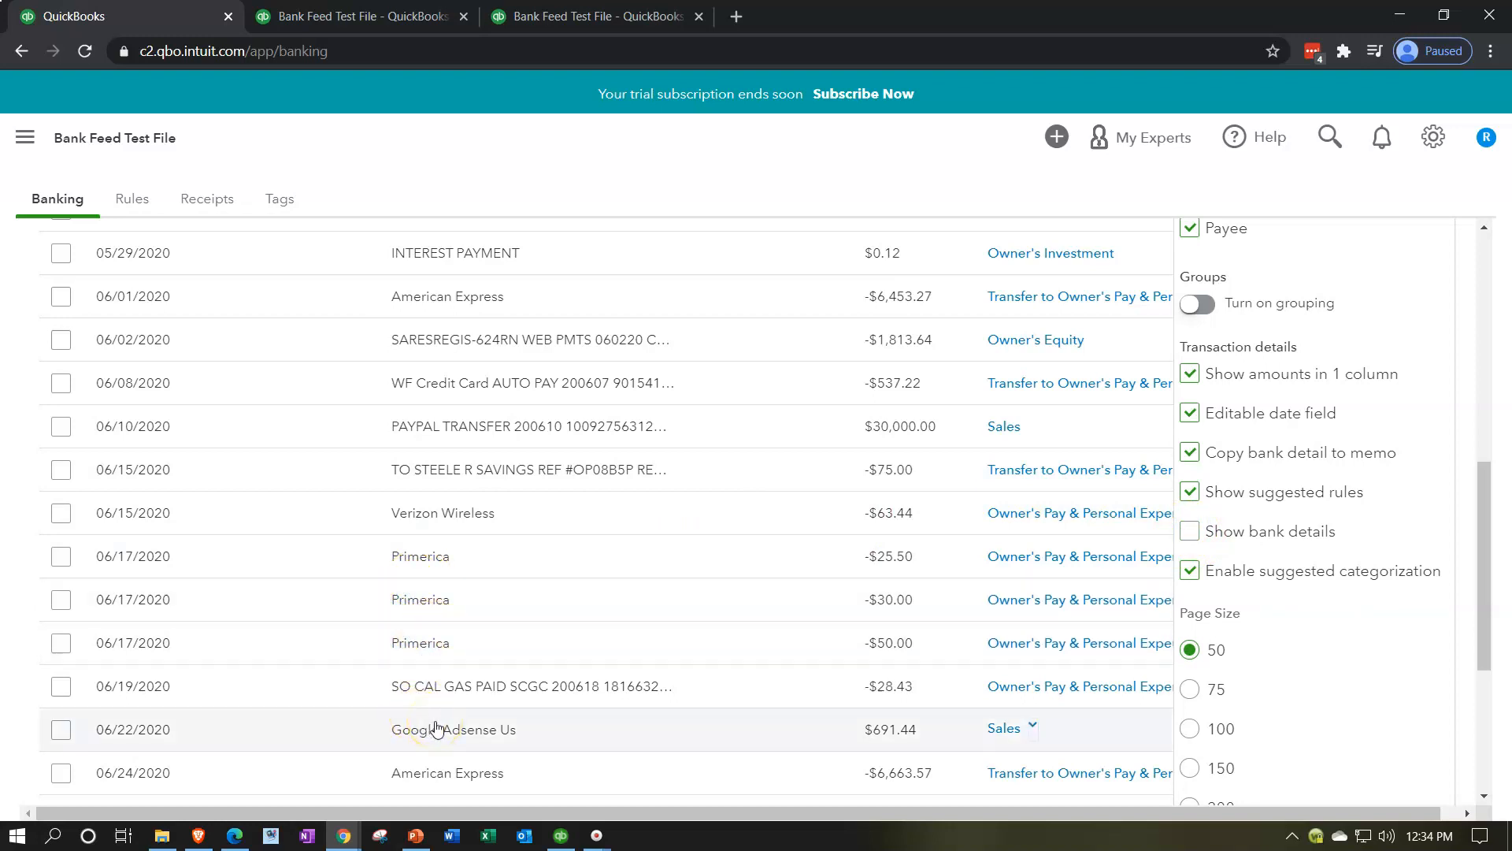
{"action": "left_click", "coordinate": [1189, 533]}
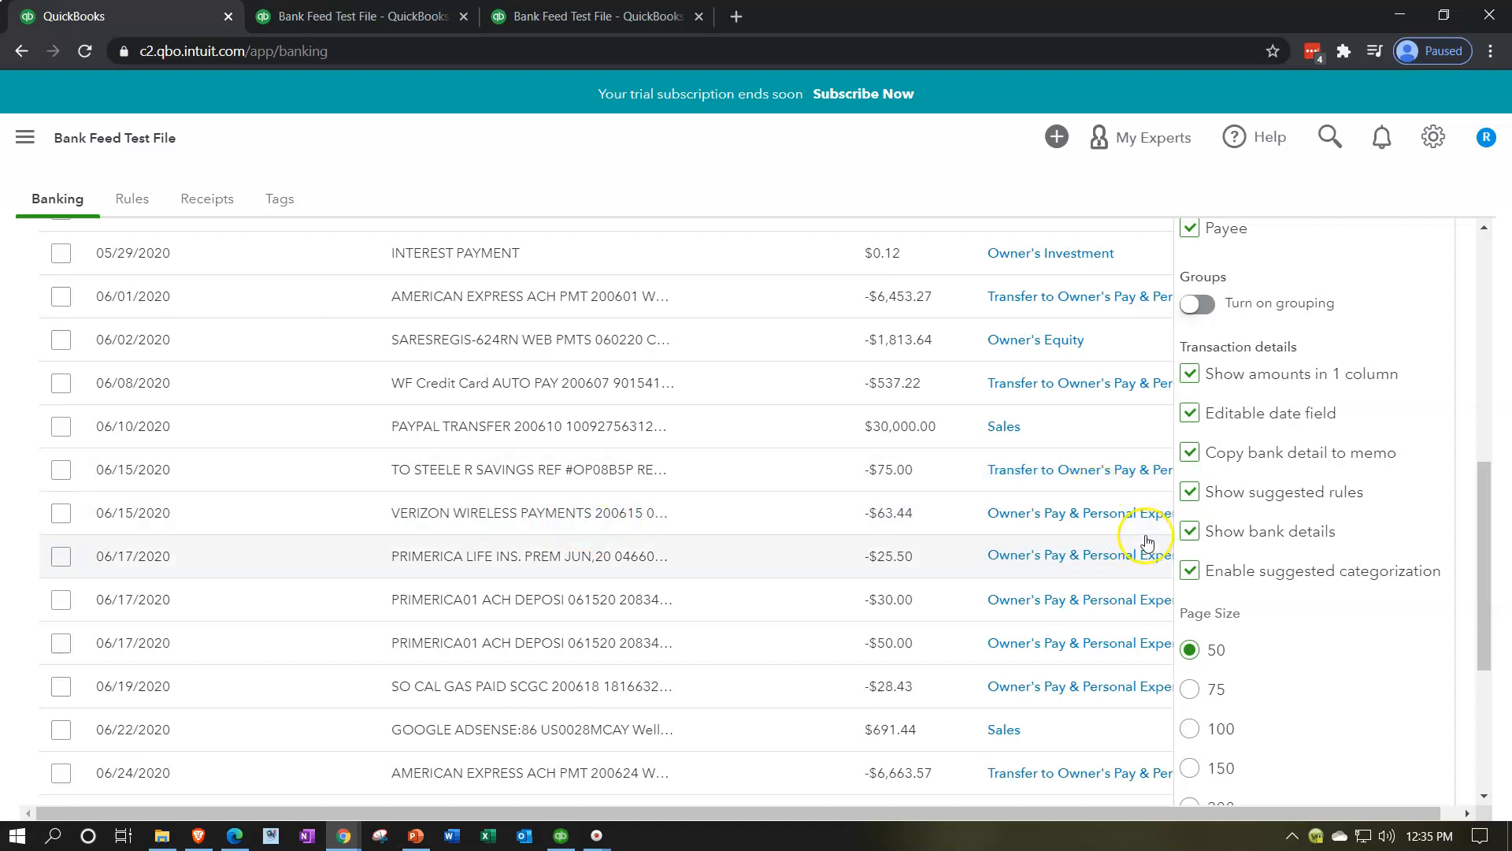
{"action": "left_click", "coordinate": [1191, 534]}
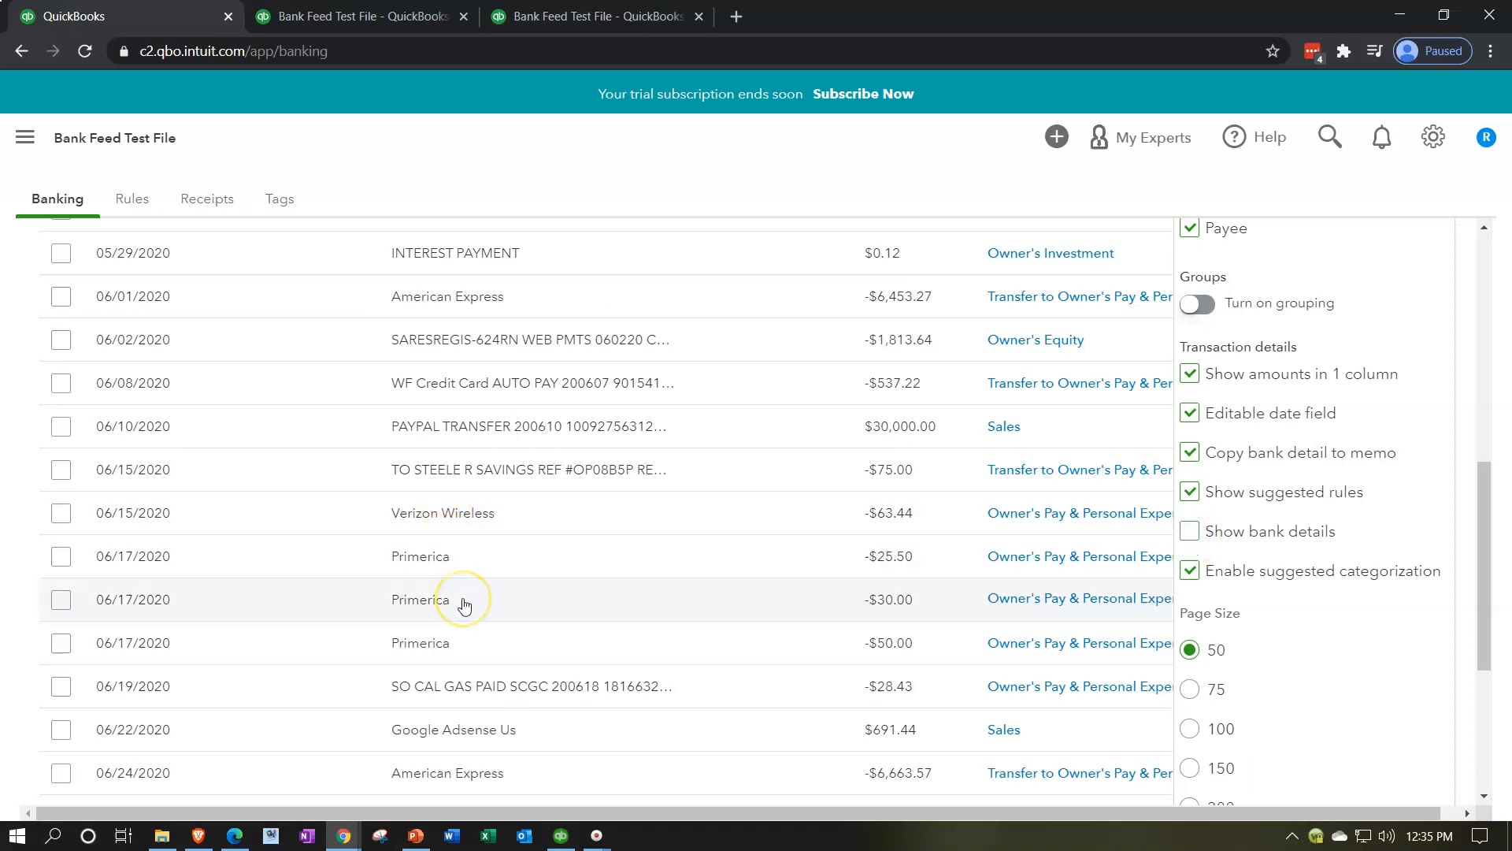
{"action": "left_click", "coordinate": [1191, 532]}
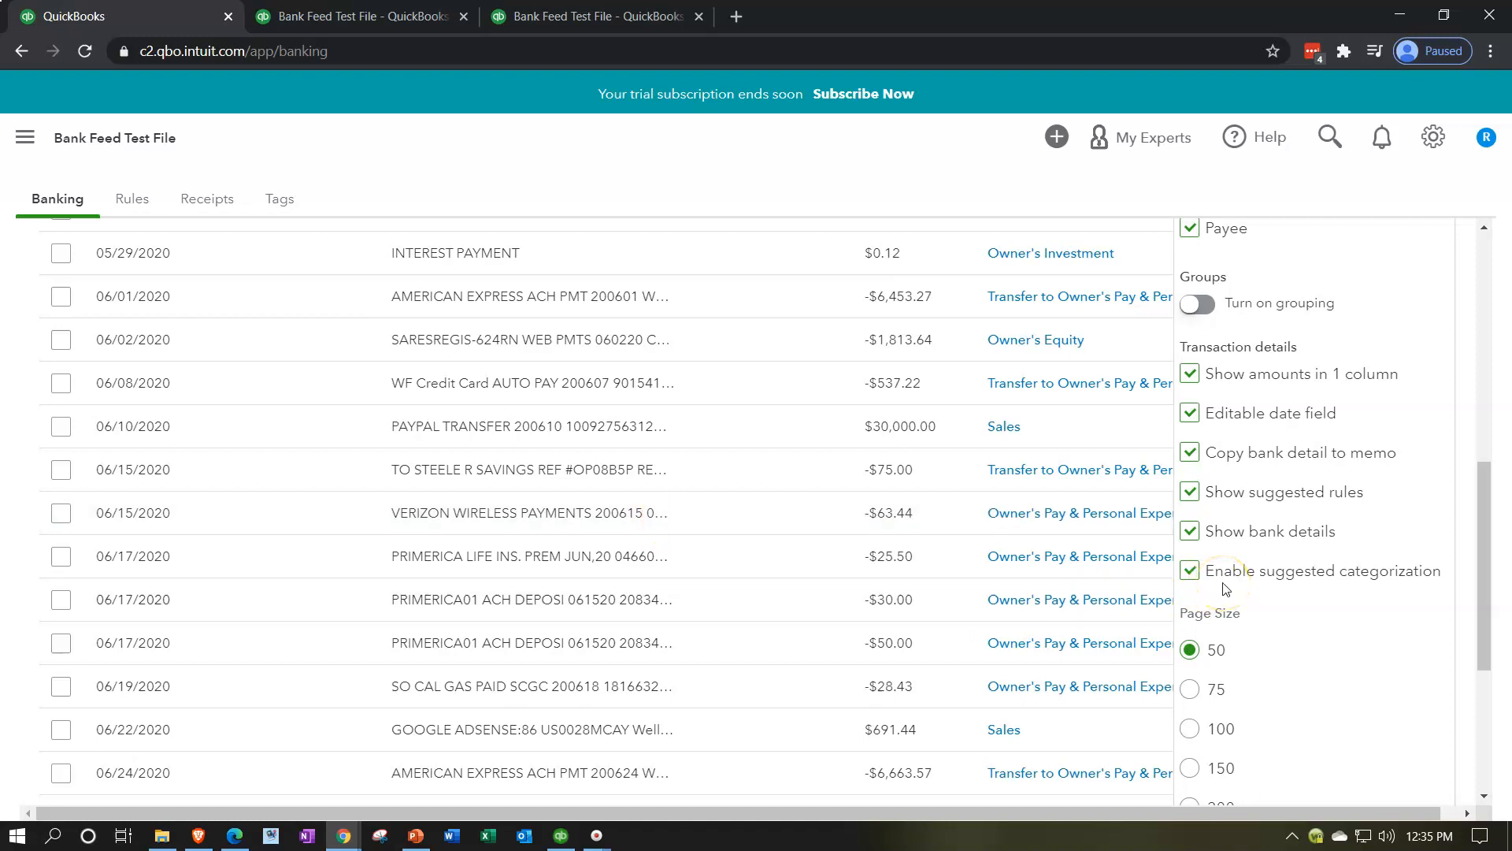
Set the transaction table's page size to 75 and close the display settings
{"action": "scroll", "coordinate": [1226, 590], "scroll_direction": "down", "scroll_amount": 1}
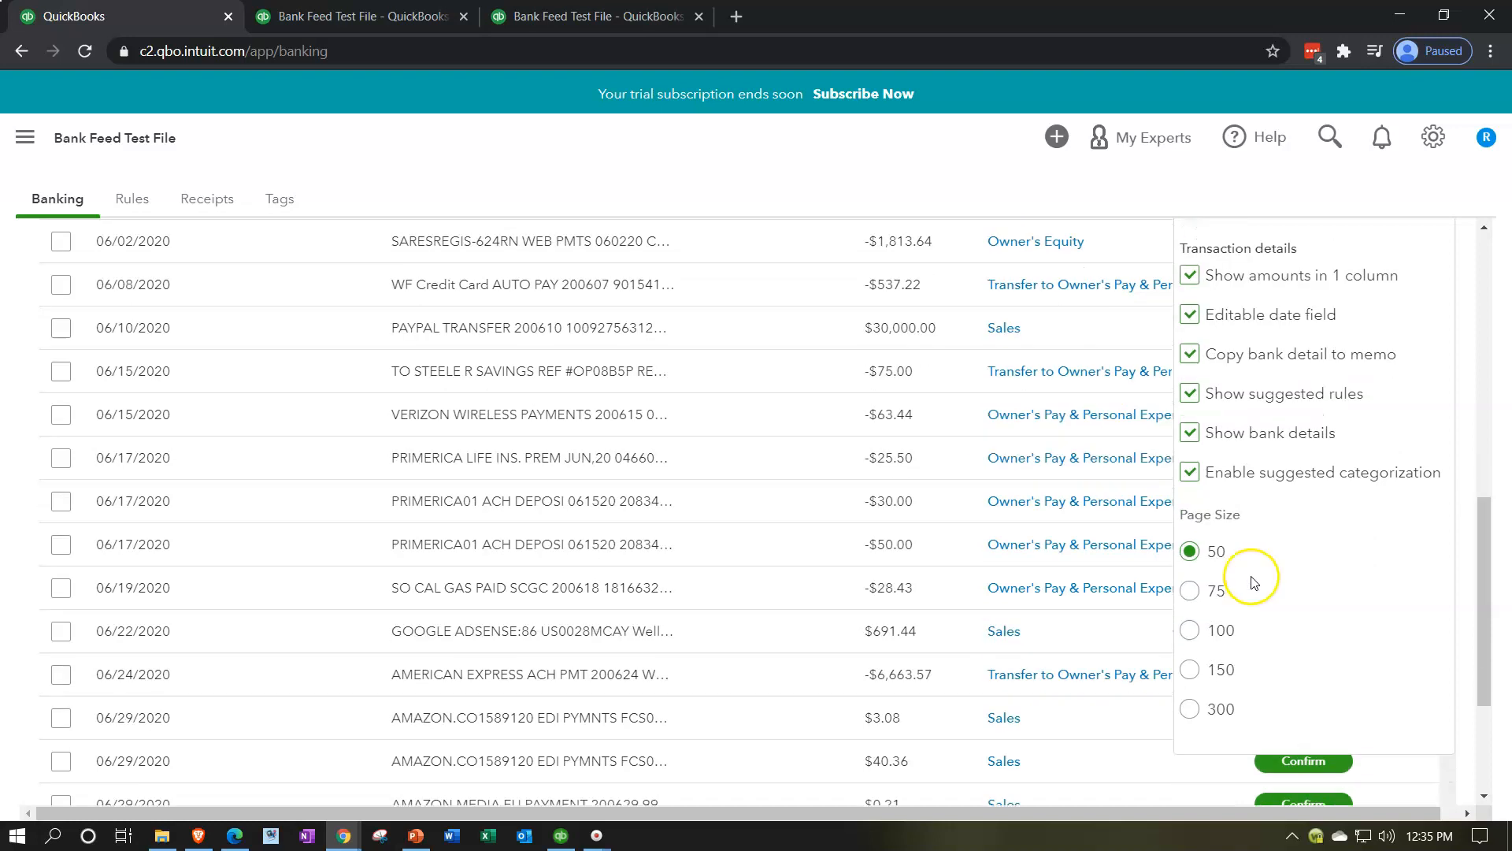
{"action": "left_click", "coordinate": [1193, 591]}
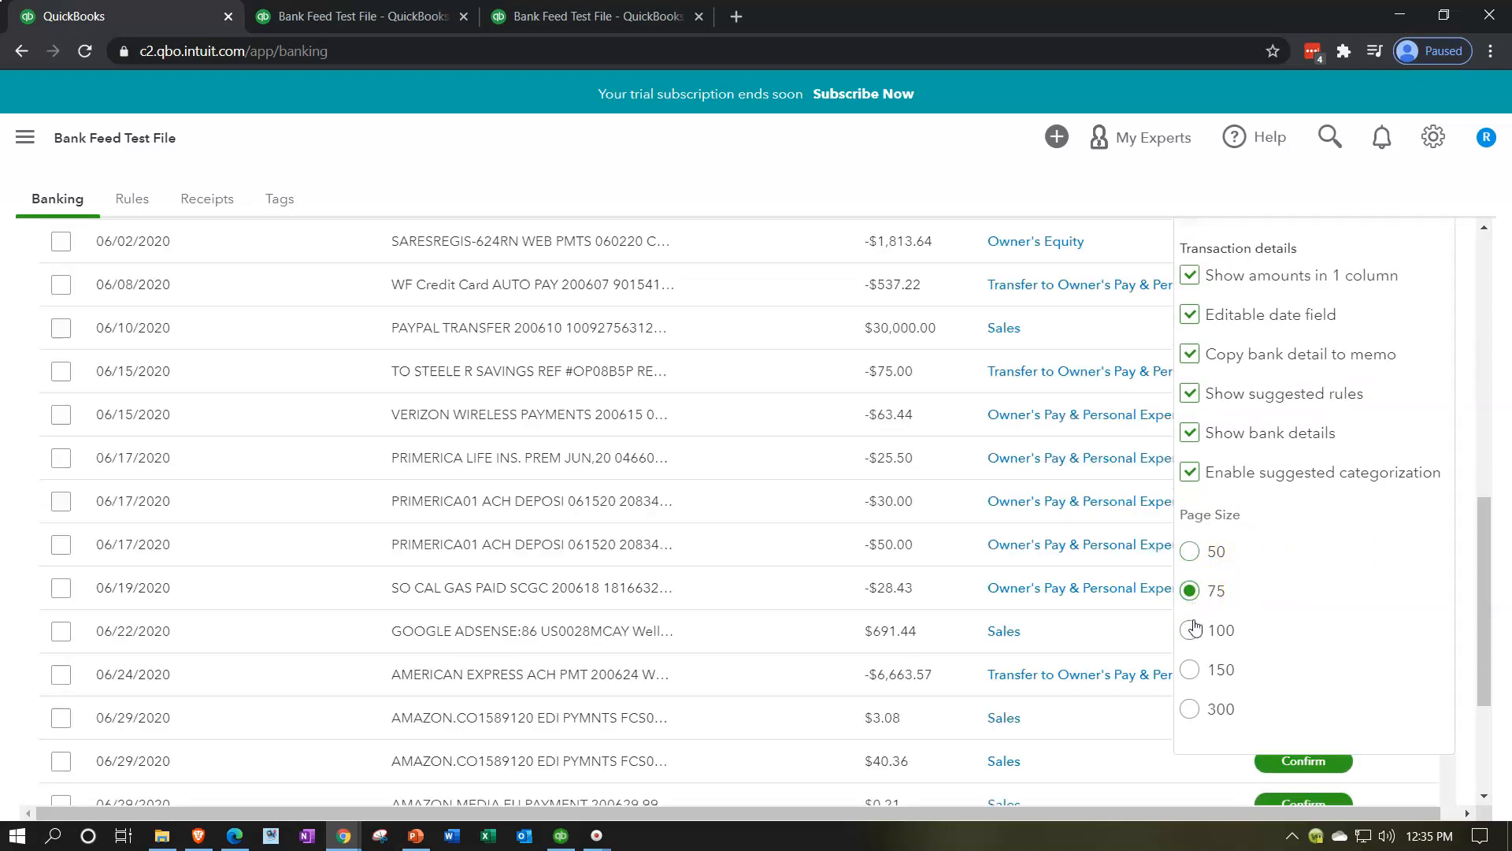
{"action": "scroll", "coordinate": [1232, 601], "scroll_direction": "up", "scroll_amount": 8}
{"action": "scroll", "coordinate": [1317, 634], "scroll_direction": "down", "scroll_amount": 1}
{"action": "left_click", "coordinate": [1438, 659]}
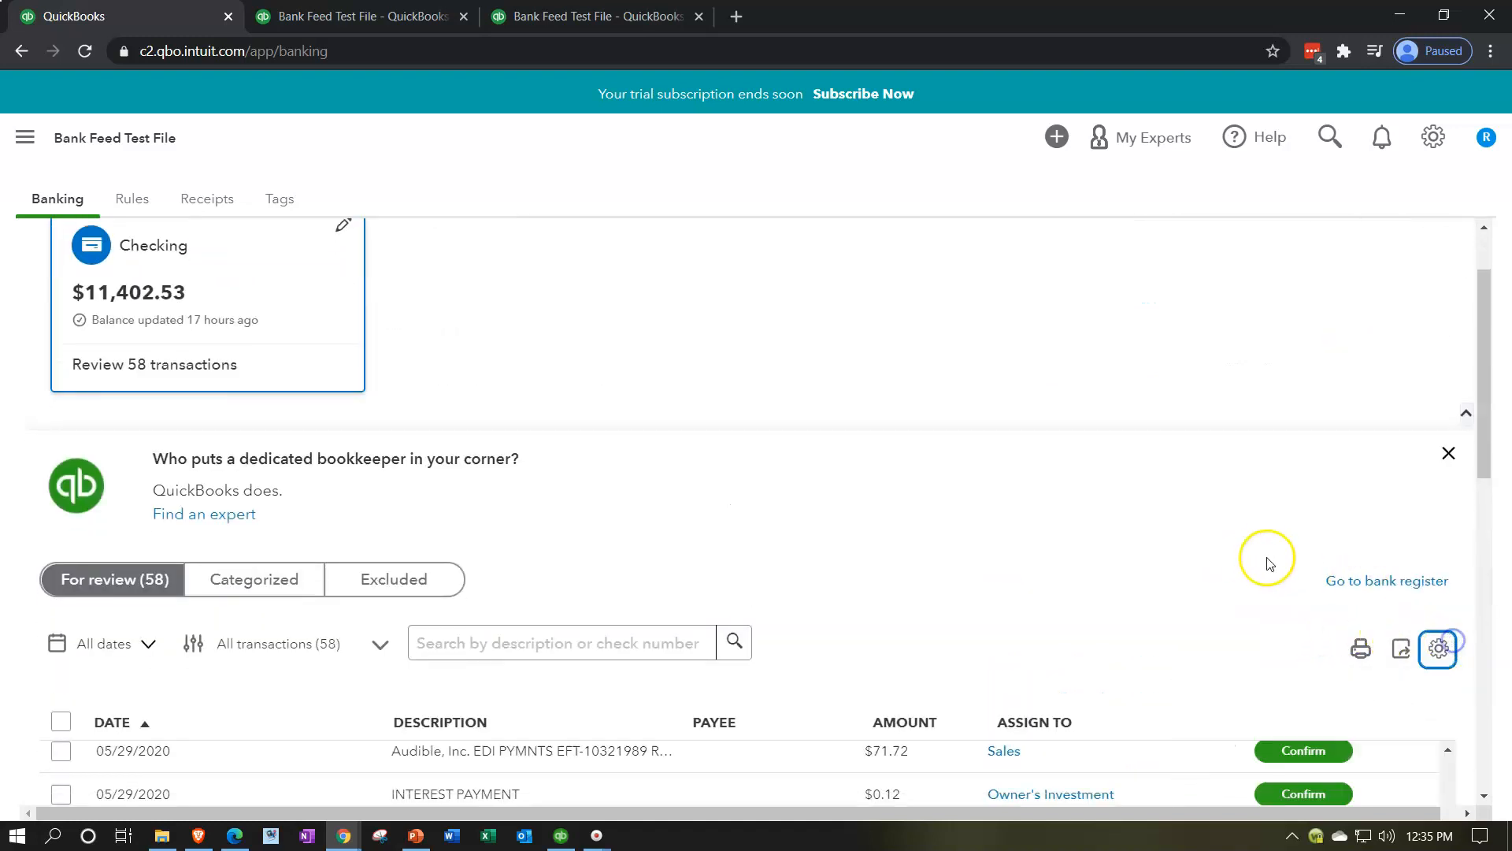
Review the table's display settings again, close them, and look through the June 2020 transactions
{"action": "scroll", "coordinate": [1261, 560], "scroll_direction": "down", "scroll_amount": 4}
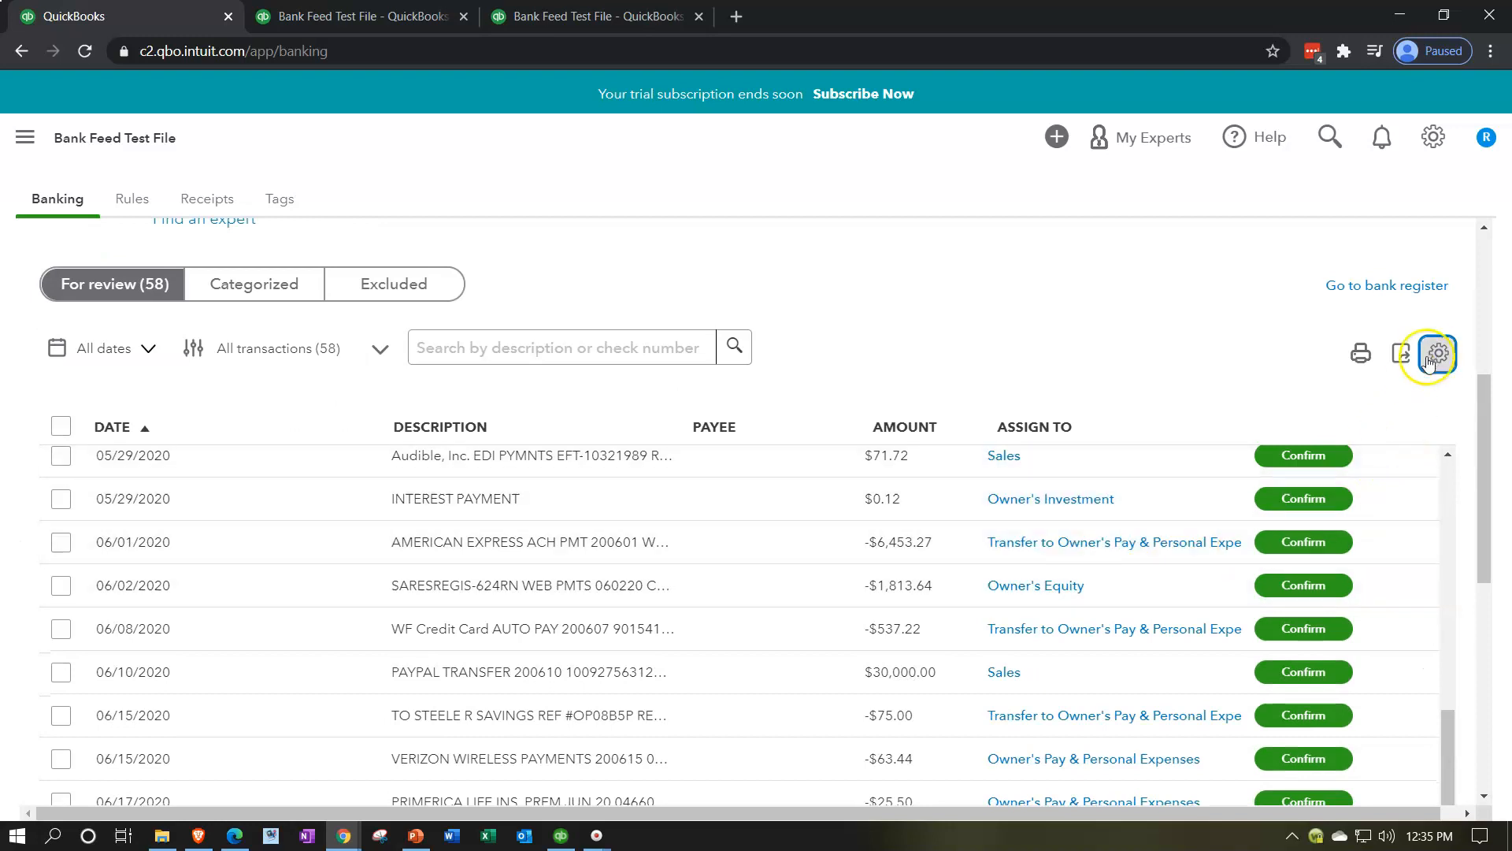
{"action": "left_click", "coordinate": [1435, 353]}
{"action": "scroll", "coordinate": [1253, 524], "scroll_direction": "down", "scroll_amount": 3}
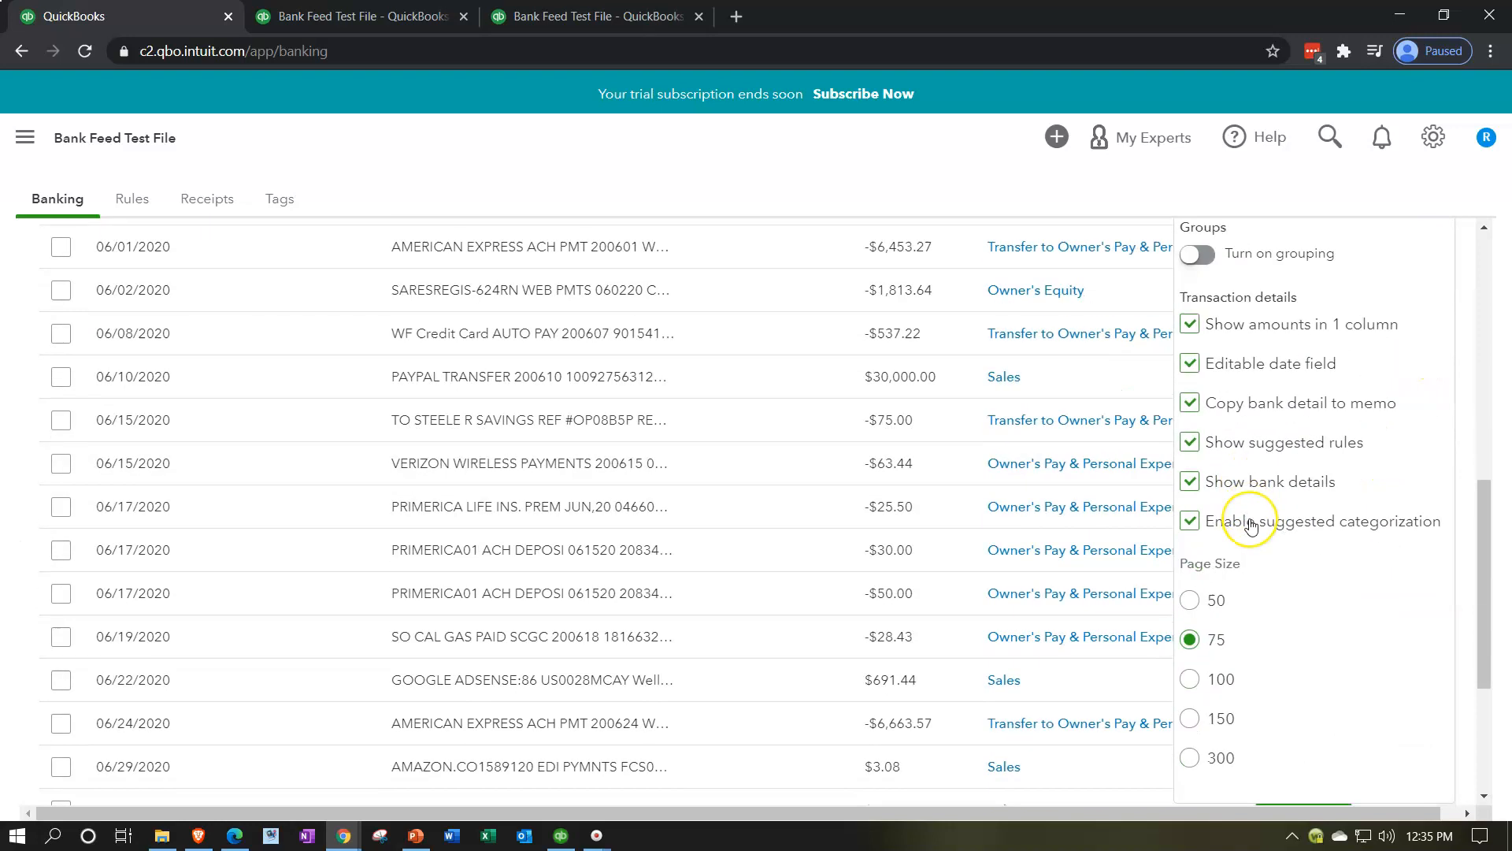
{"action": "scroll", "coordinate": [1252, 524], "scroll_direction": "up", "scroll_amount": 3}
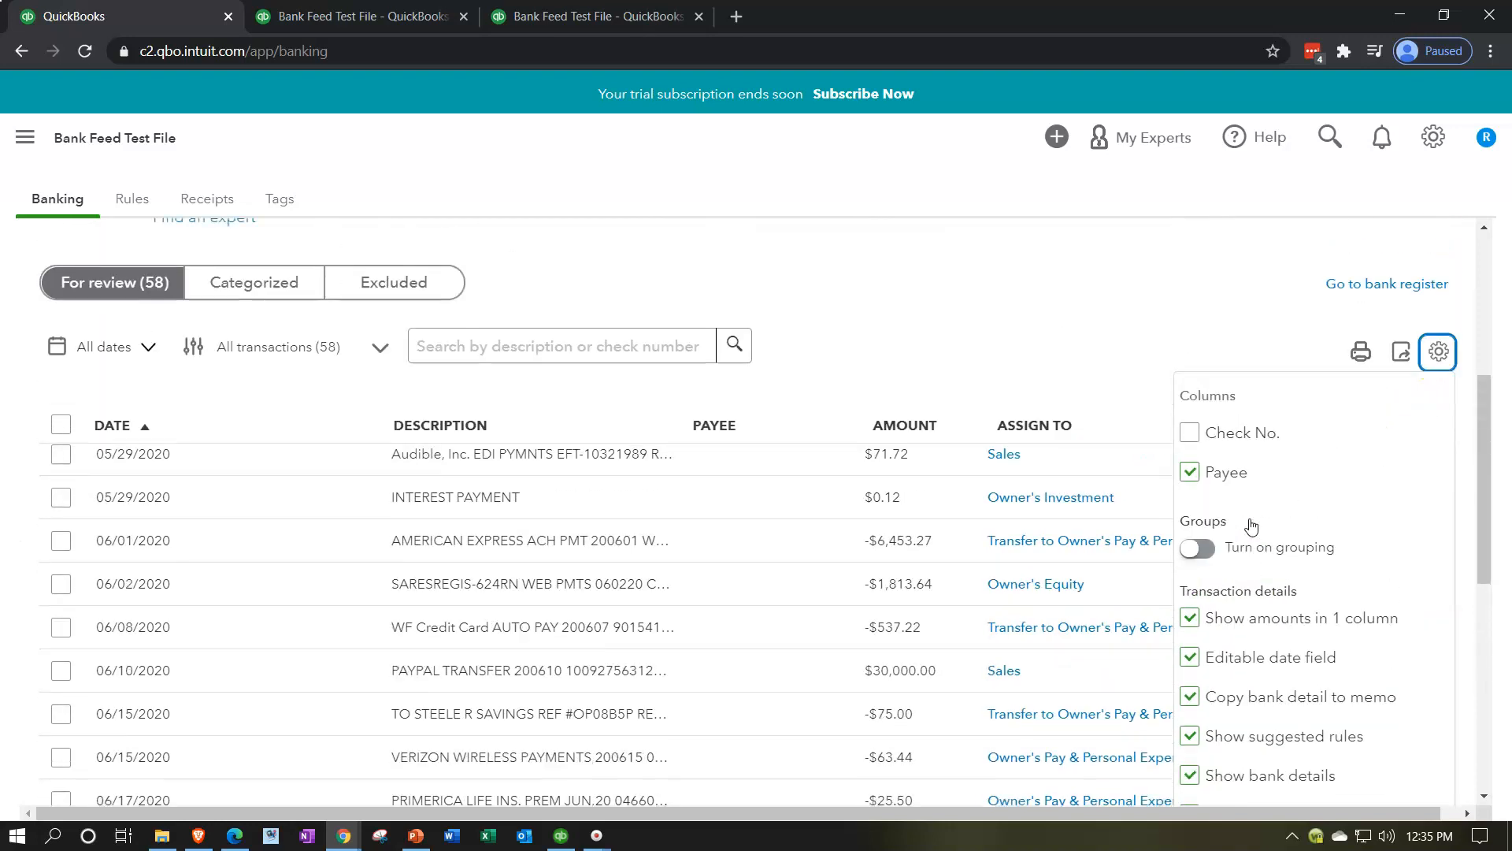
{"action": "left_click", "coordinate": [1439, 354]}
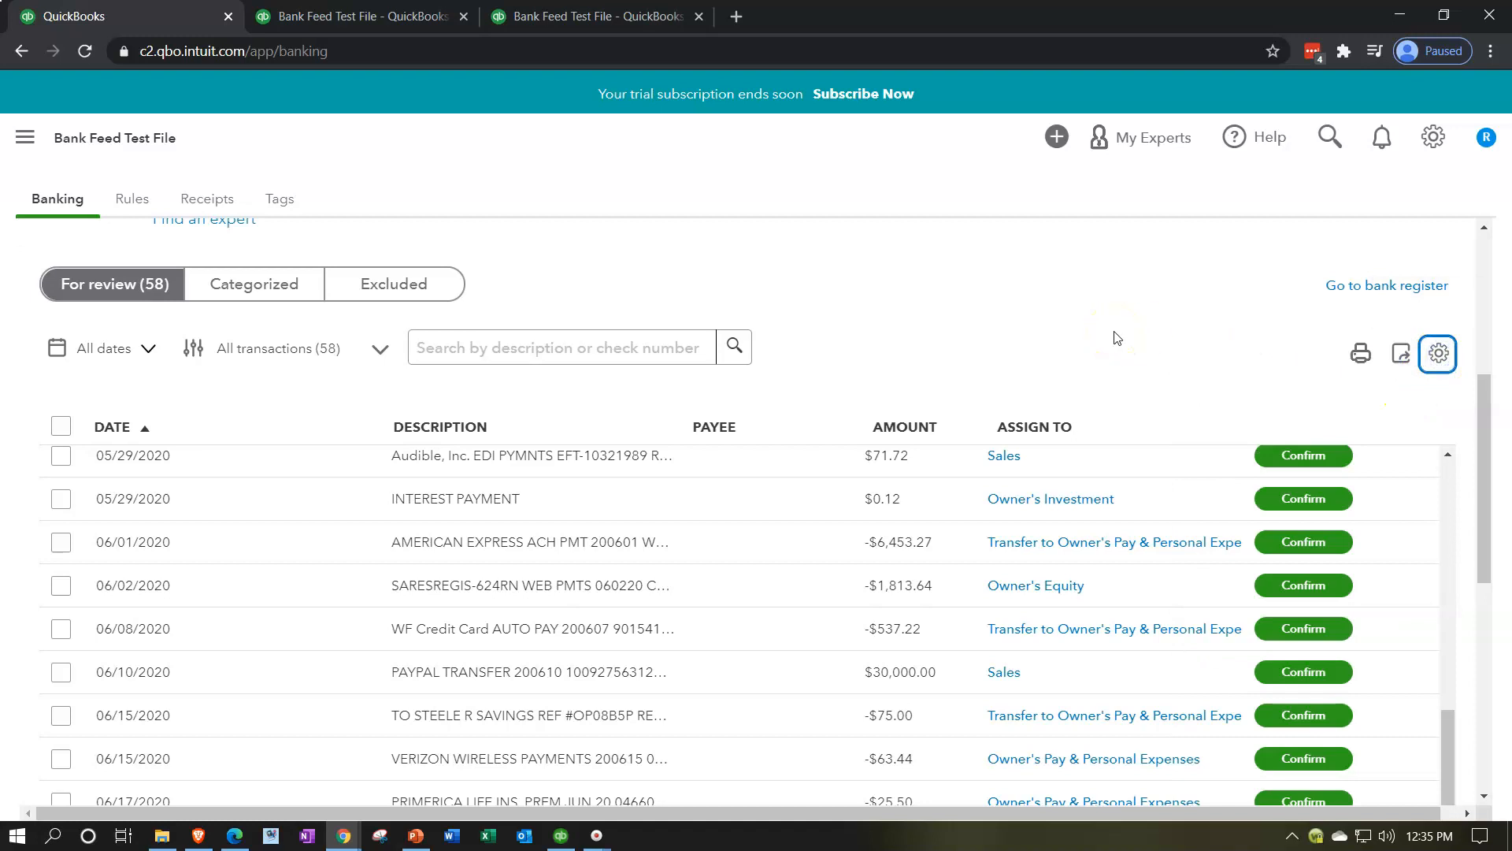
{"action": "scroll", "coordinate": [1059, 563], "scroll_direction": "down", "scroll_amount": 4}
{"action": "scroll", "coordinate": [1069, 577], "scroll_direction": "down", "scroll_amount": 3}
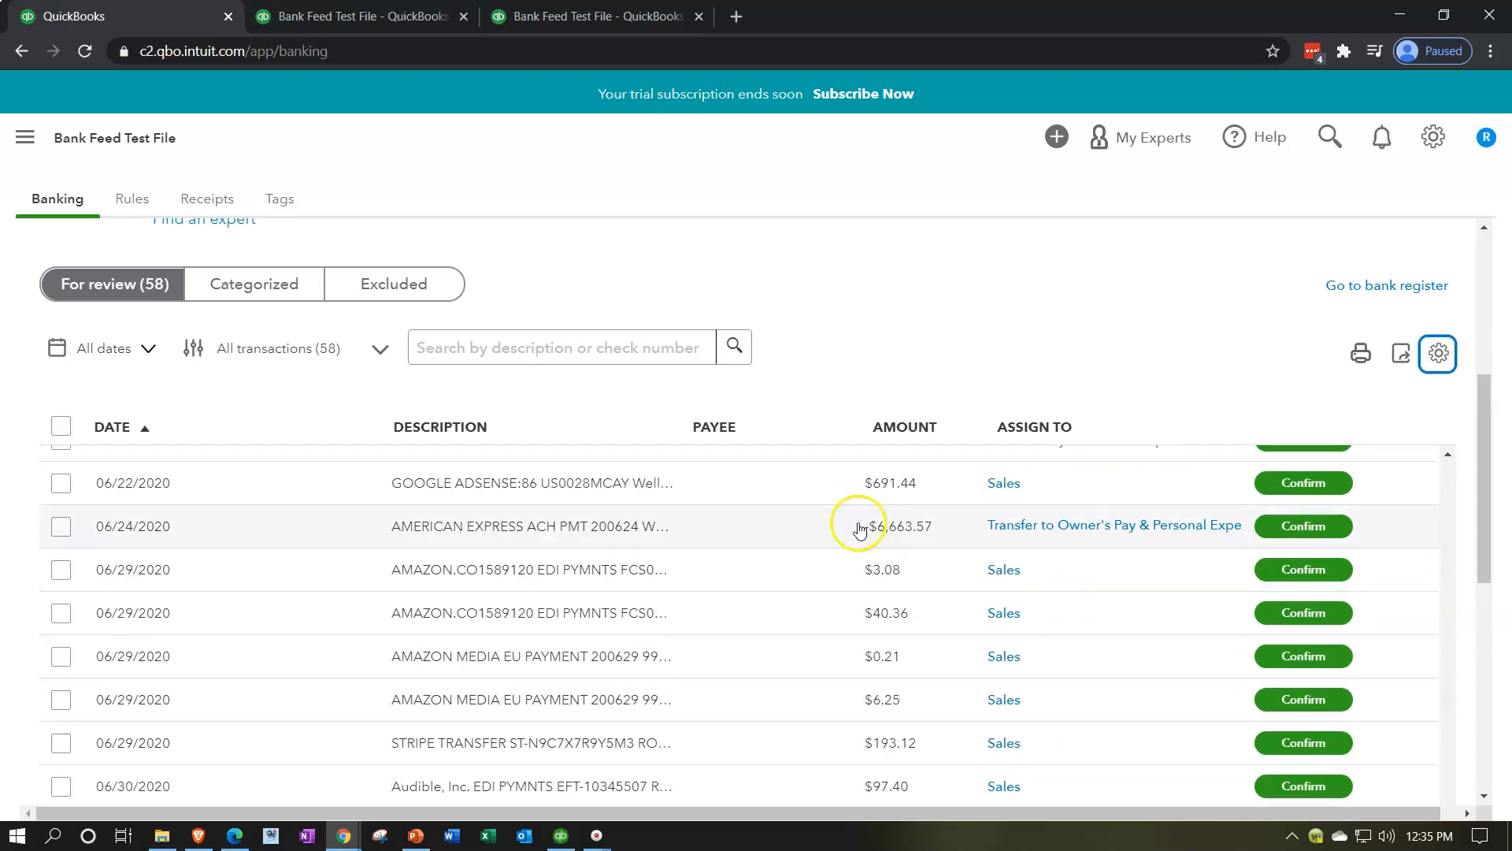
View the Rules, Receipts and Tags pages, and return to the bank transactions list
{"action": "left_click", "coordinate": [114, 204]}
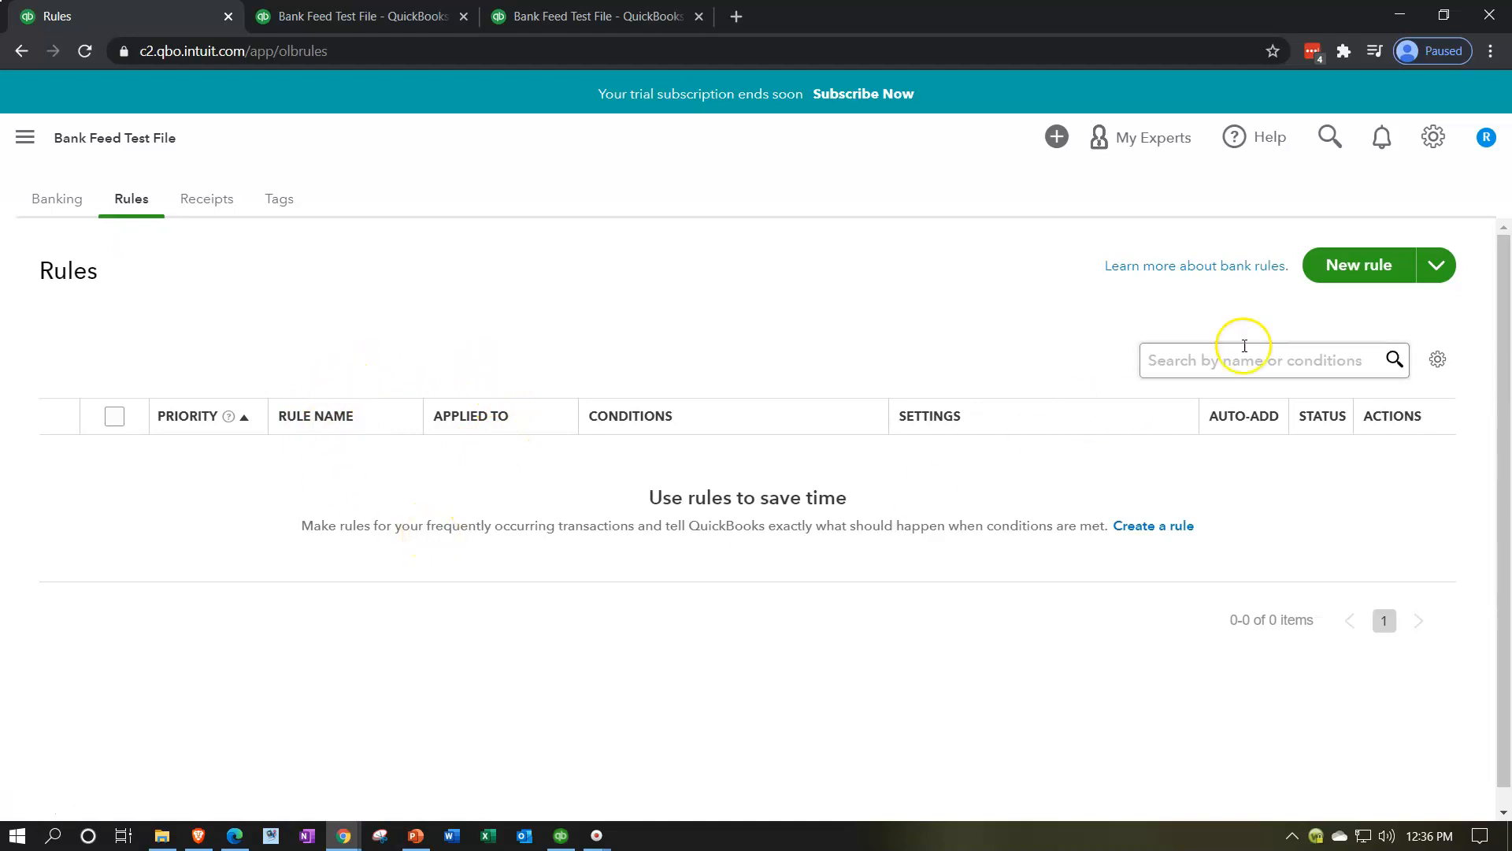
{"action": "left_click", "coordinate": [1339, 282]}
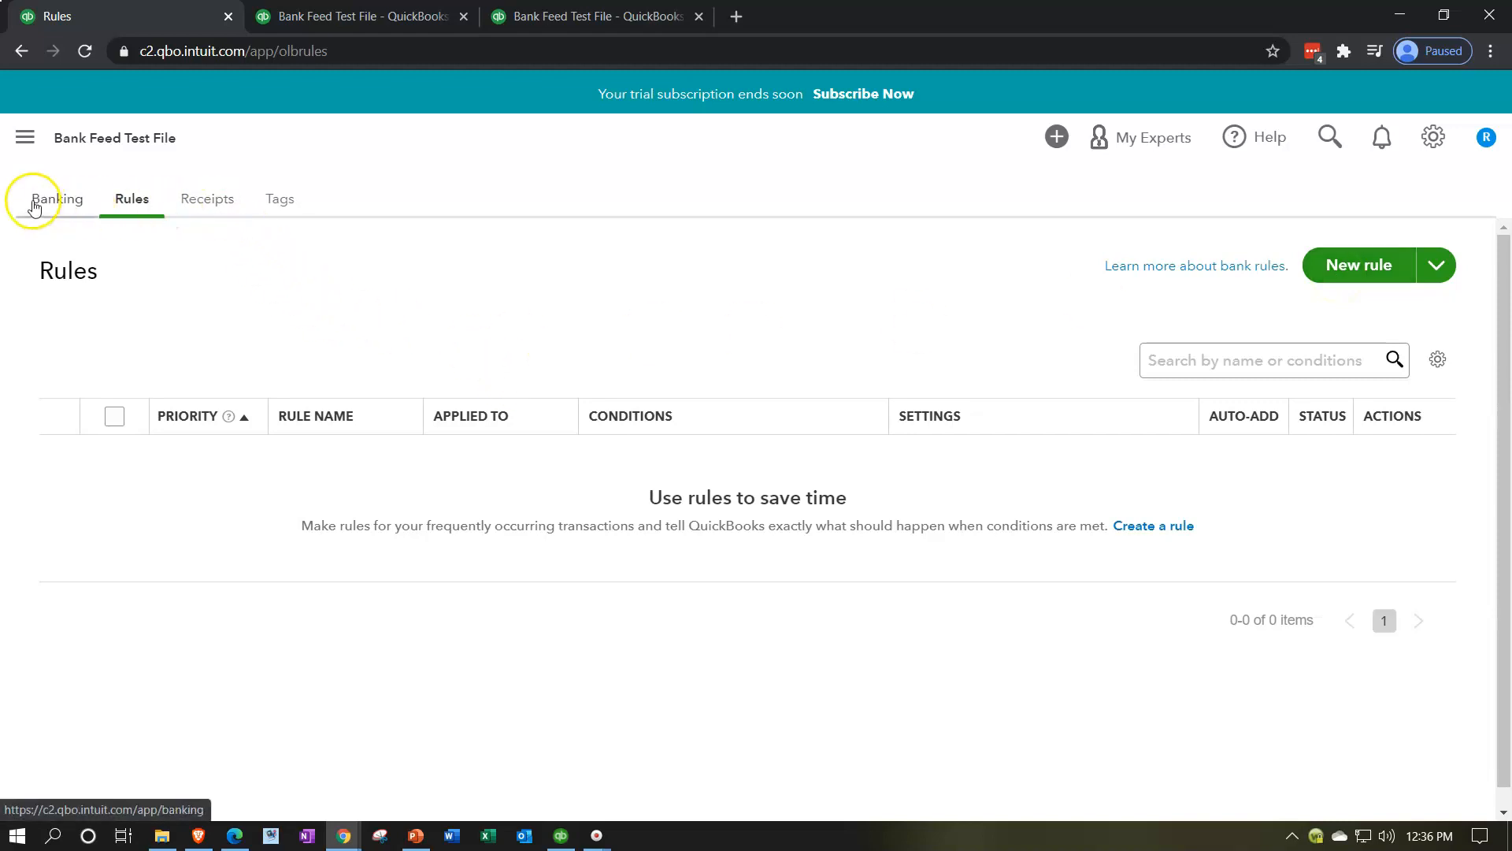
{"action": "left_click", "coordinate": [204, 207]}
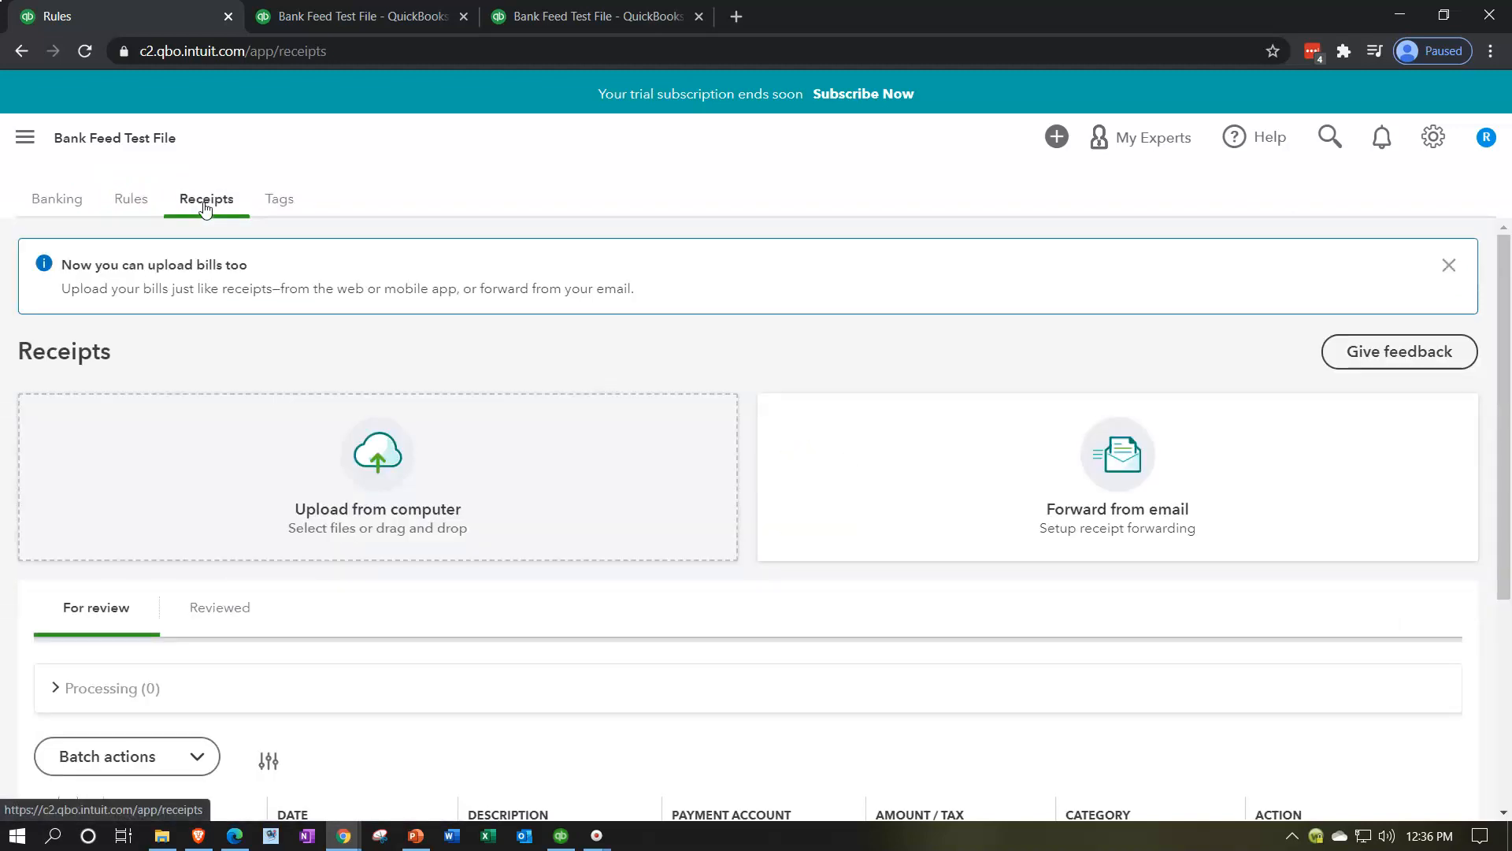
{"action": "left_click", "coordinate": [278, 199]}
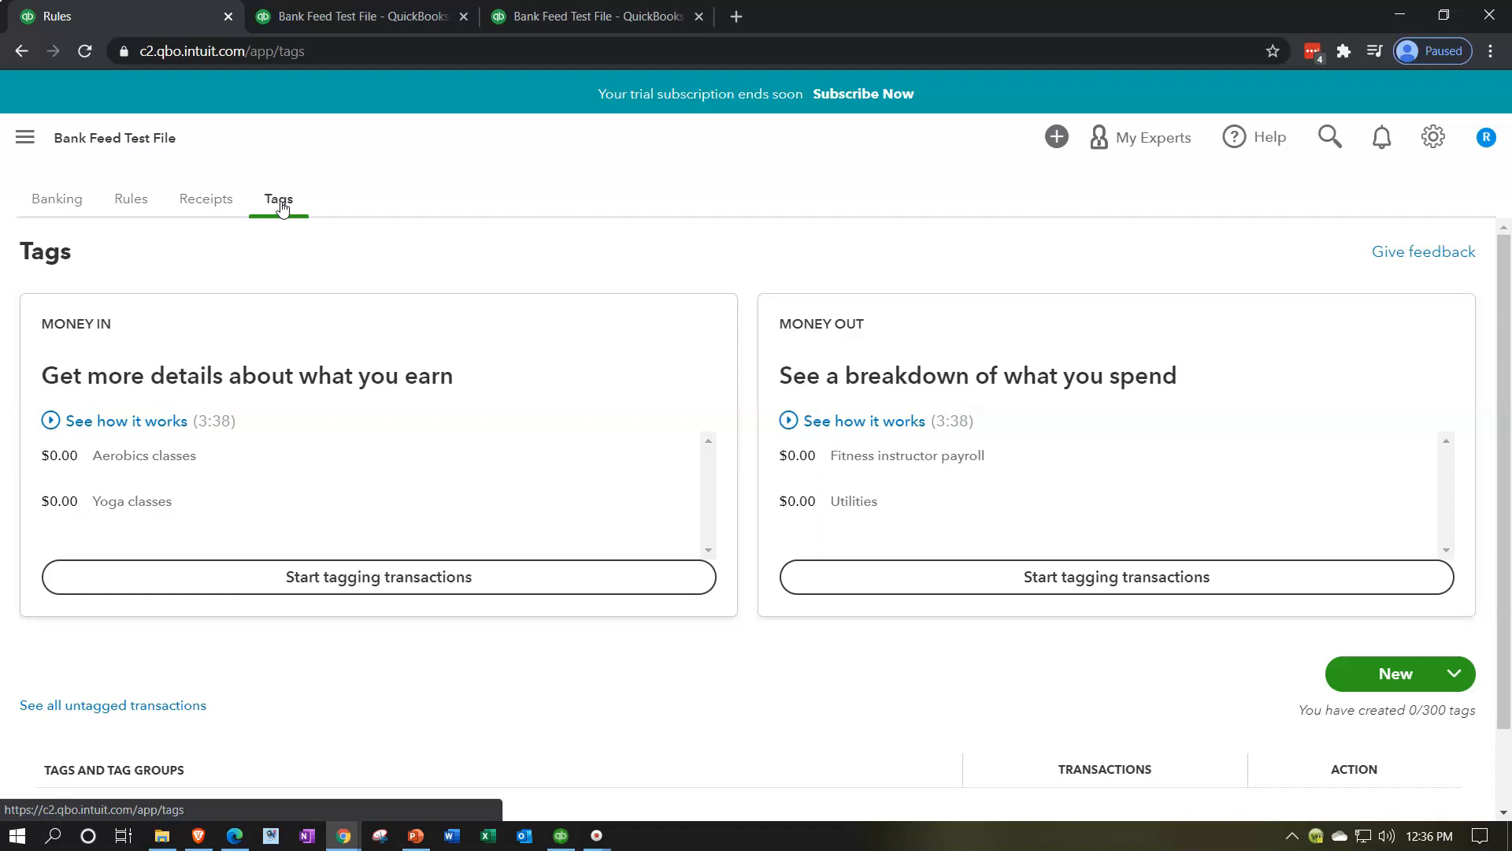
{"action": "left_click", "coordinate": [68, 205]}
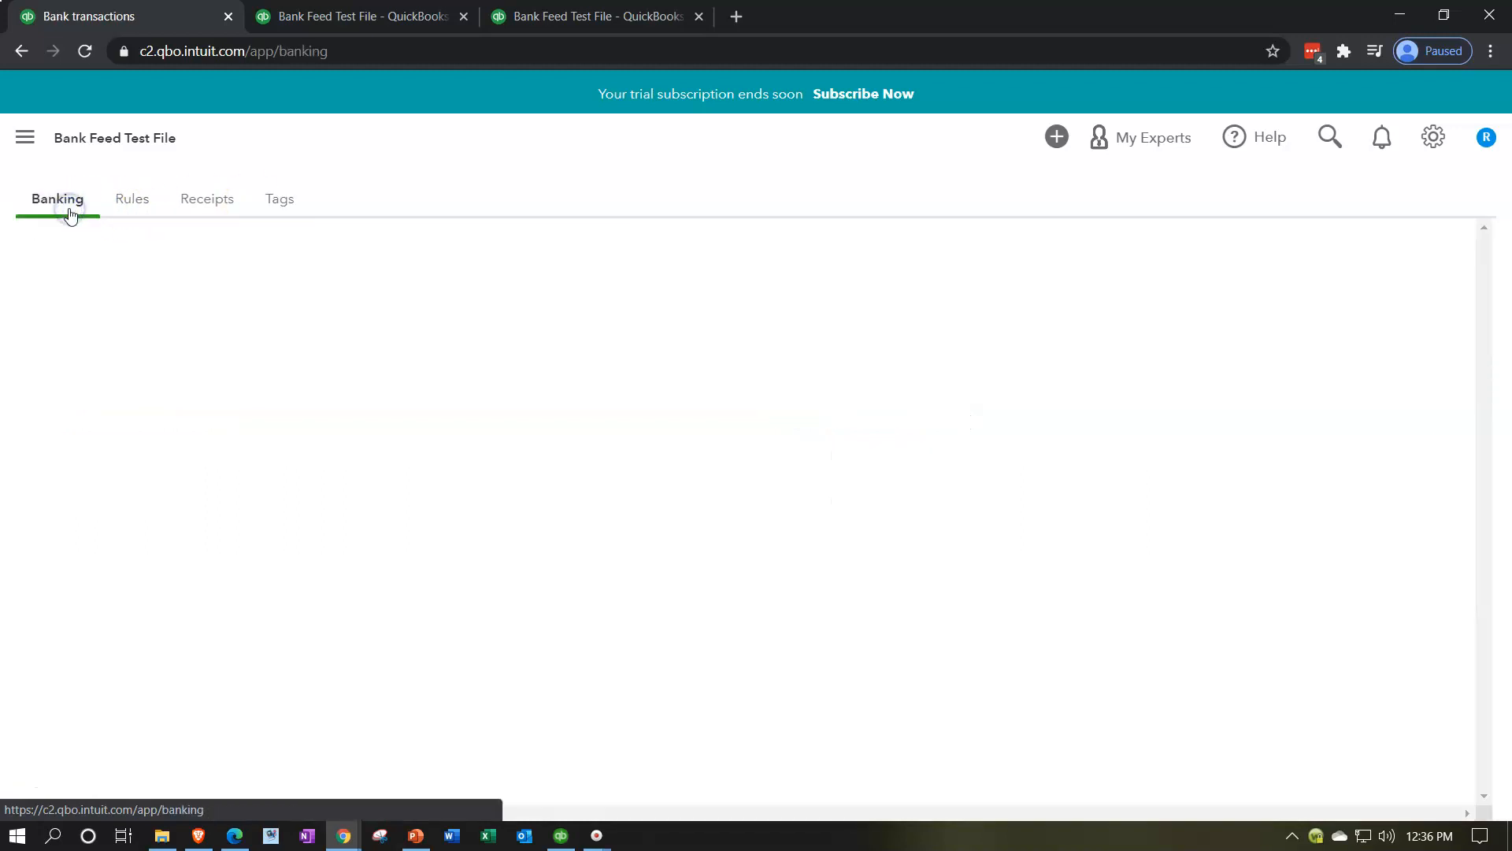
{"action": "left_click", "coordinate": [123, 201]}
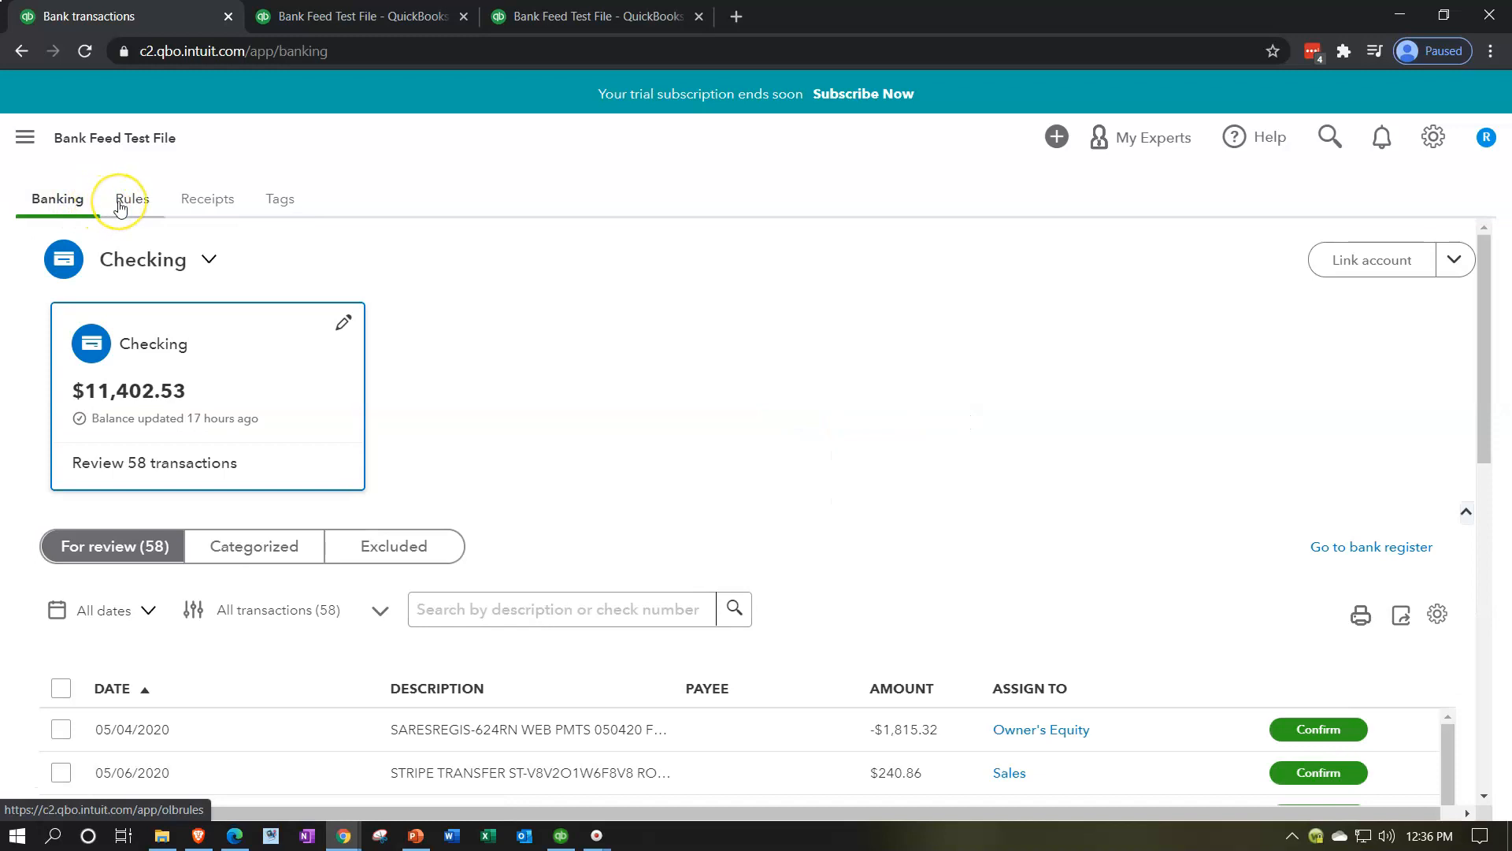